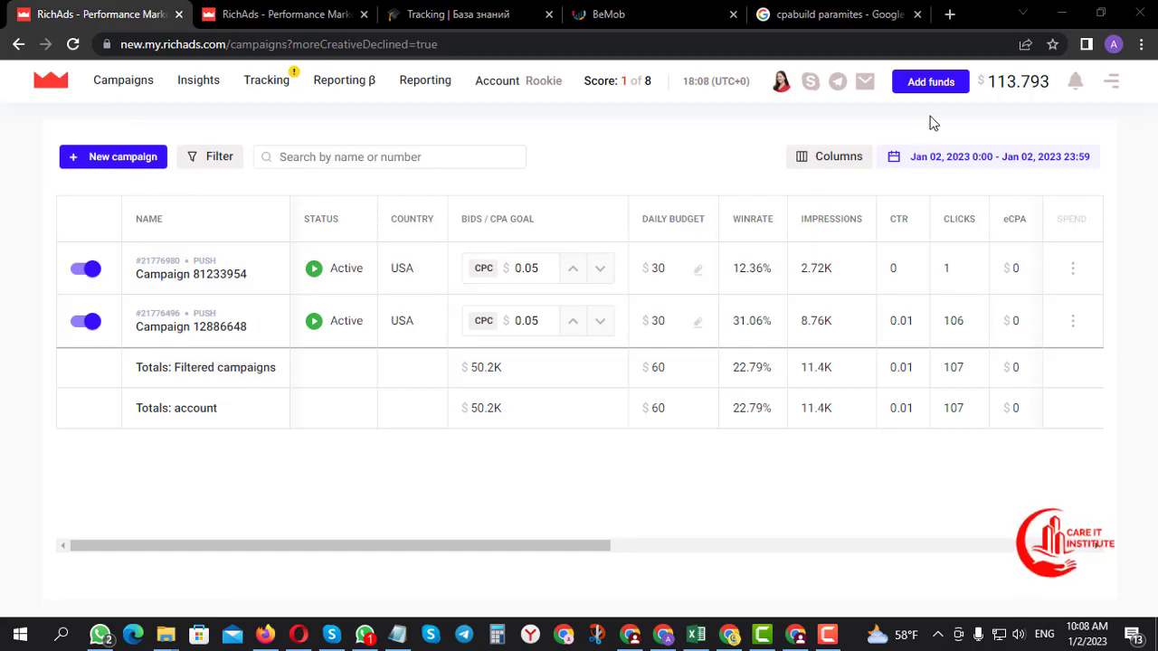
- Start adding funds with the custom amount option and examine the available deposit amounts and payment methods
left_click(914, 91)
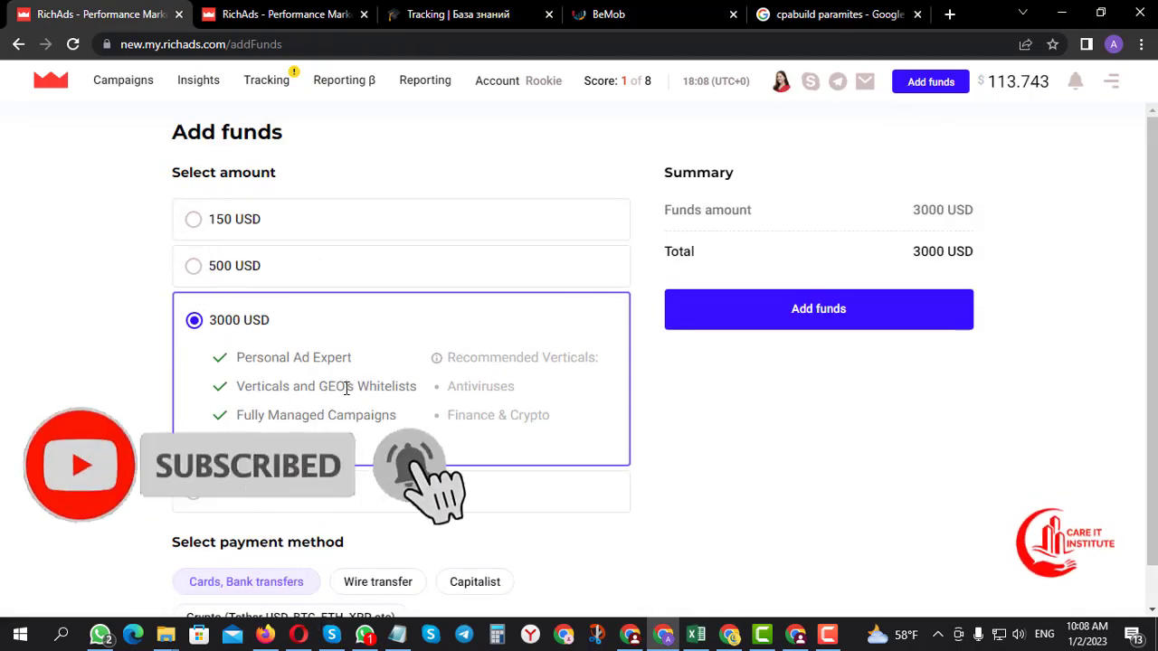
left_click(202, 494)
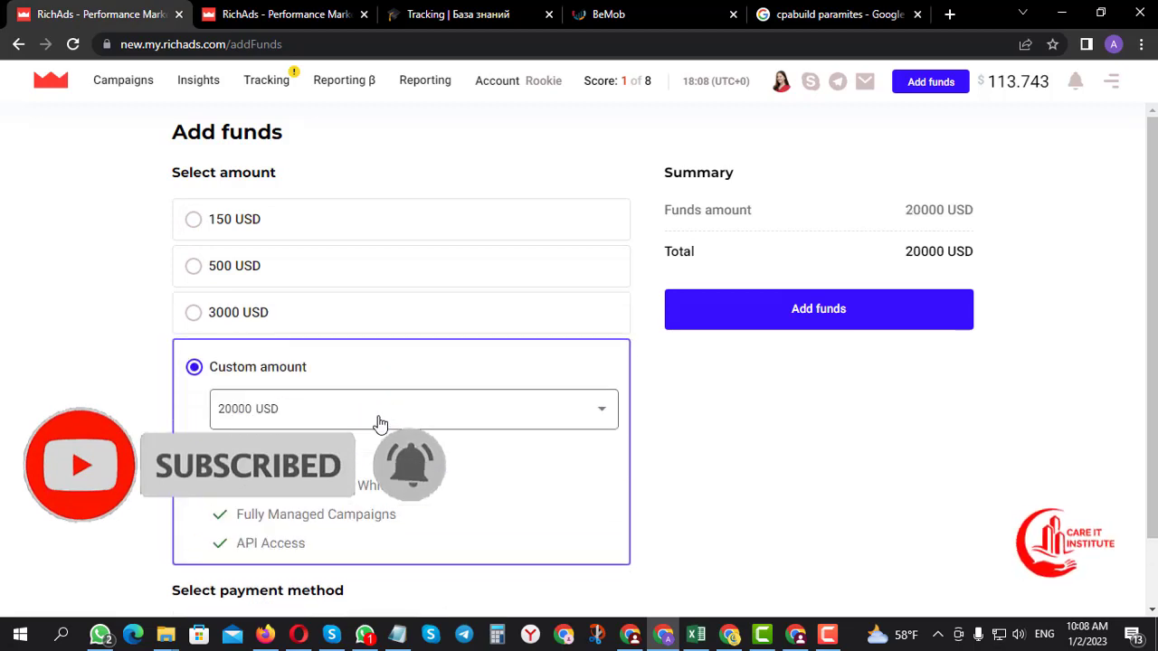
scroll(380, 421, "down", 1)
left_click(572, 331)
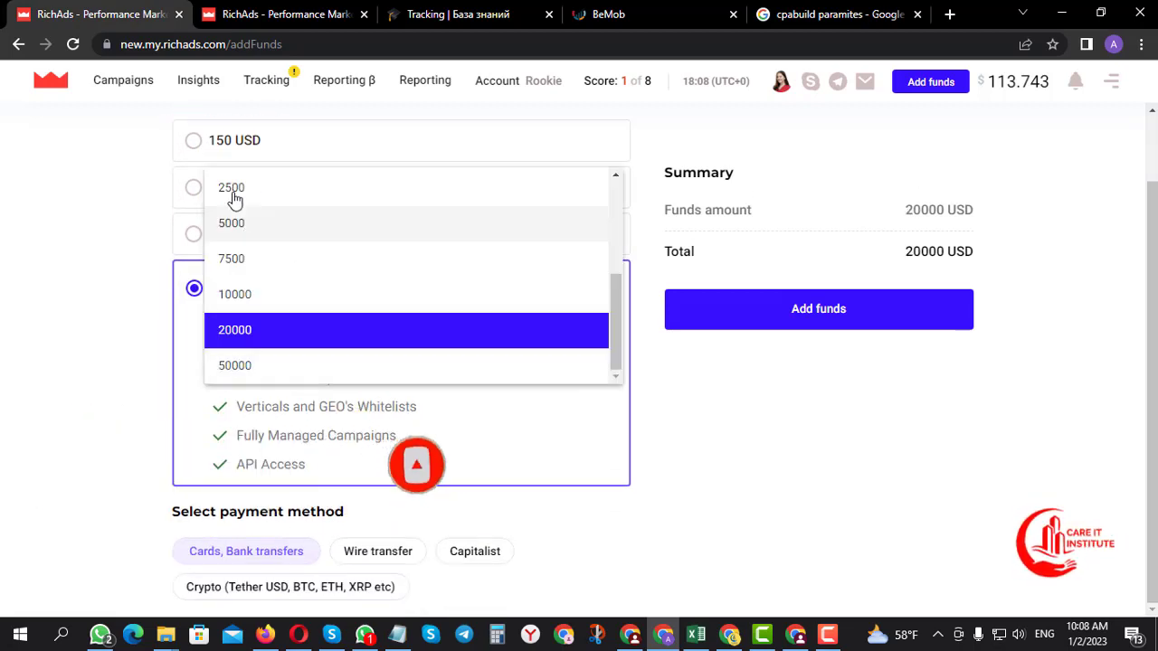
scroll(252, 226, "up", 3)
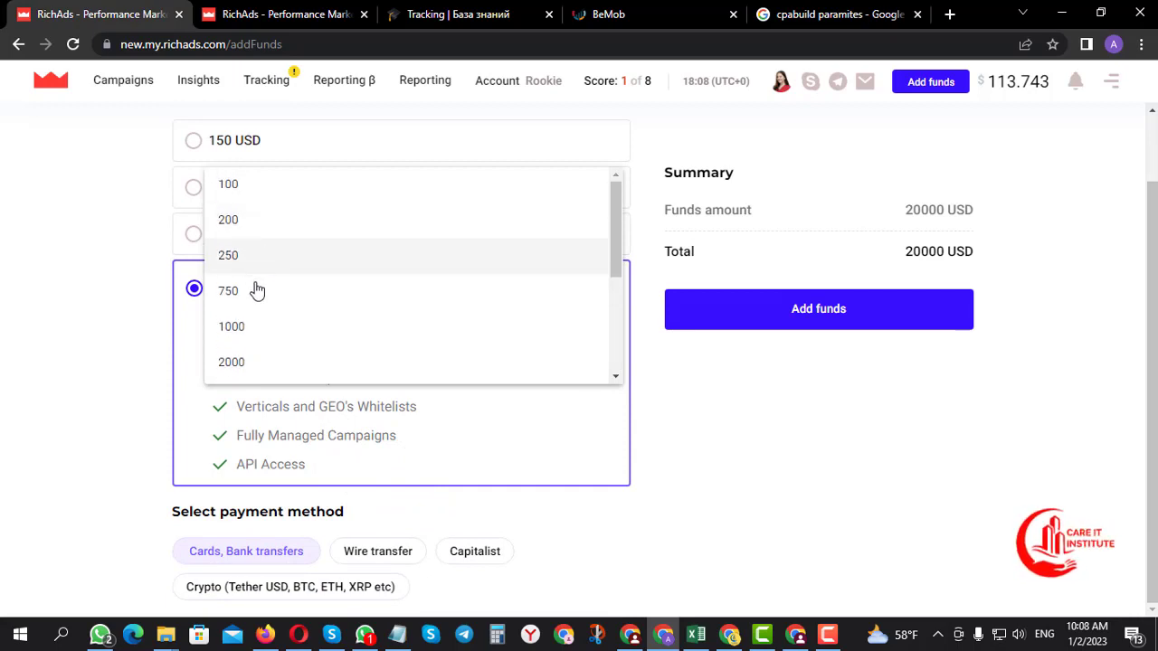
scroll(276, 298, "down", 5)
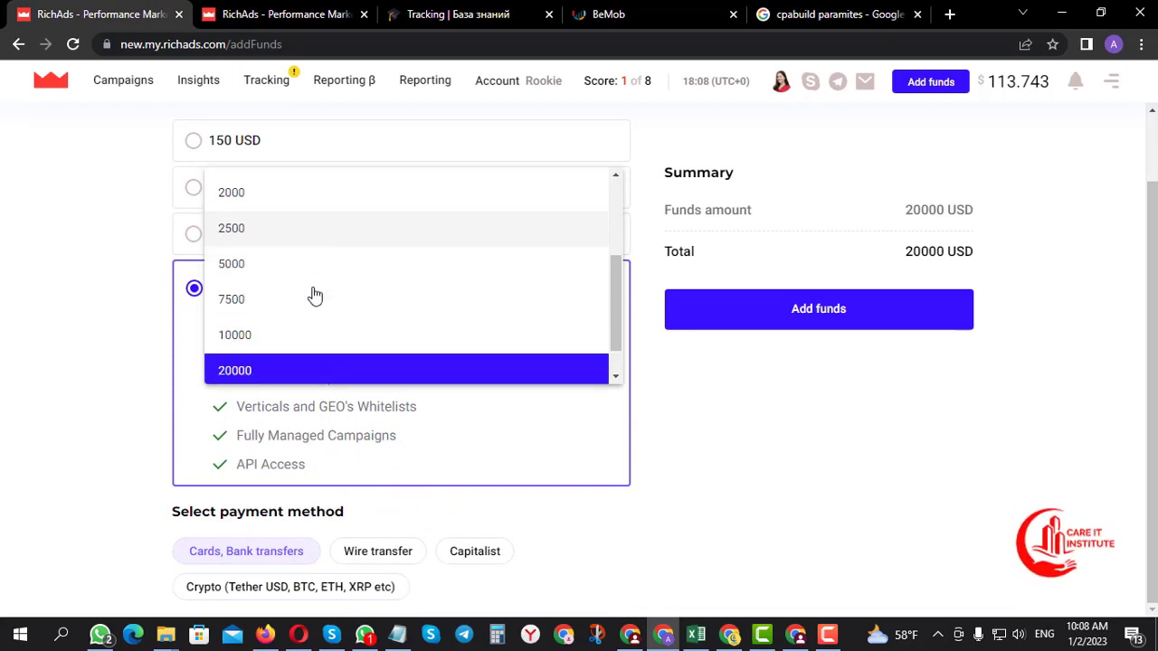
scroll(313, 295, "up", 5)
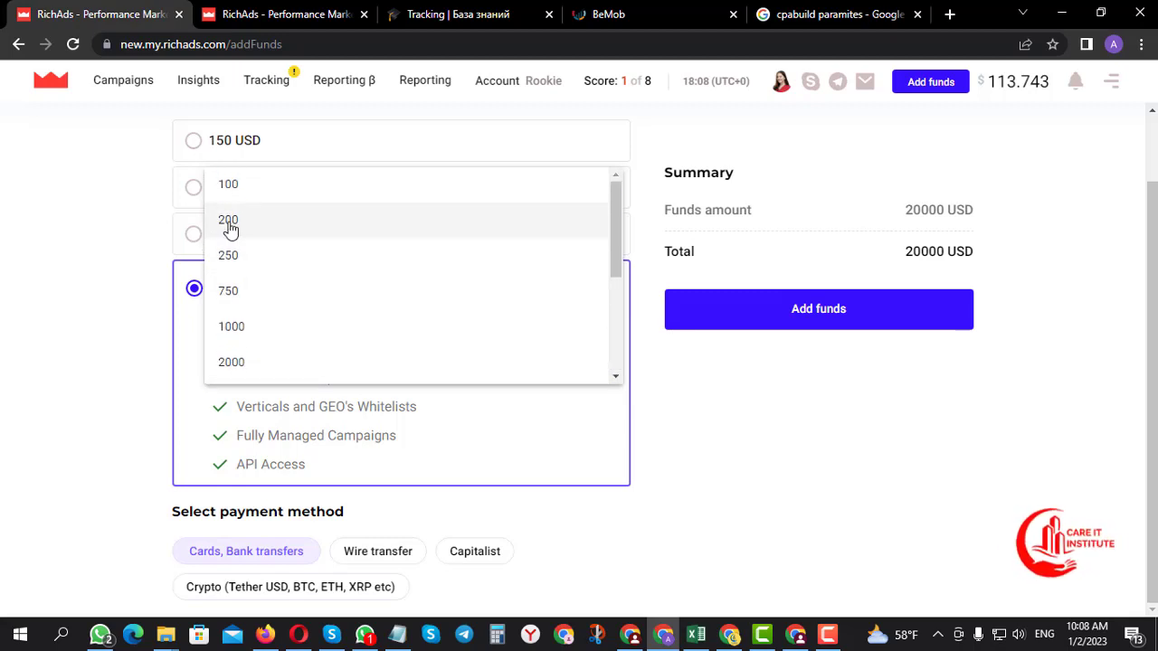
left_click(658, 390)
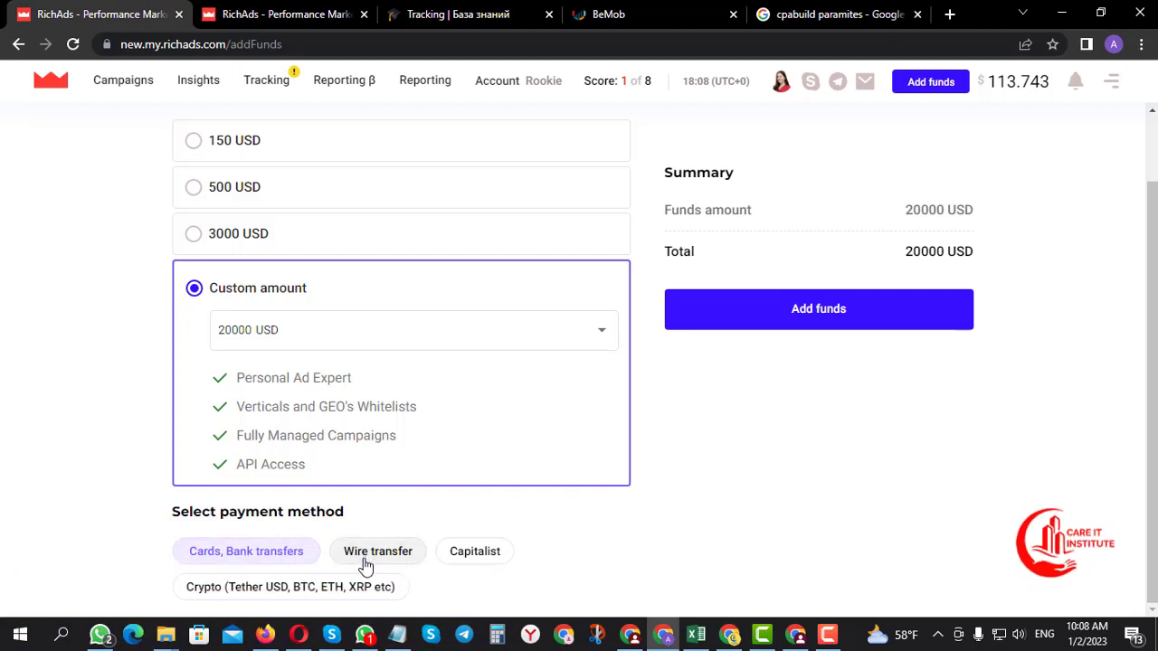
left_click(326, 347)
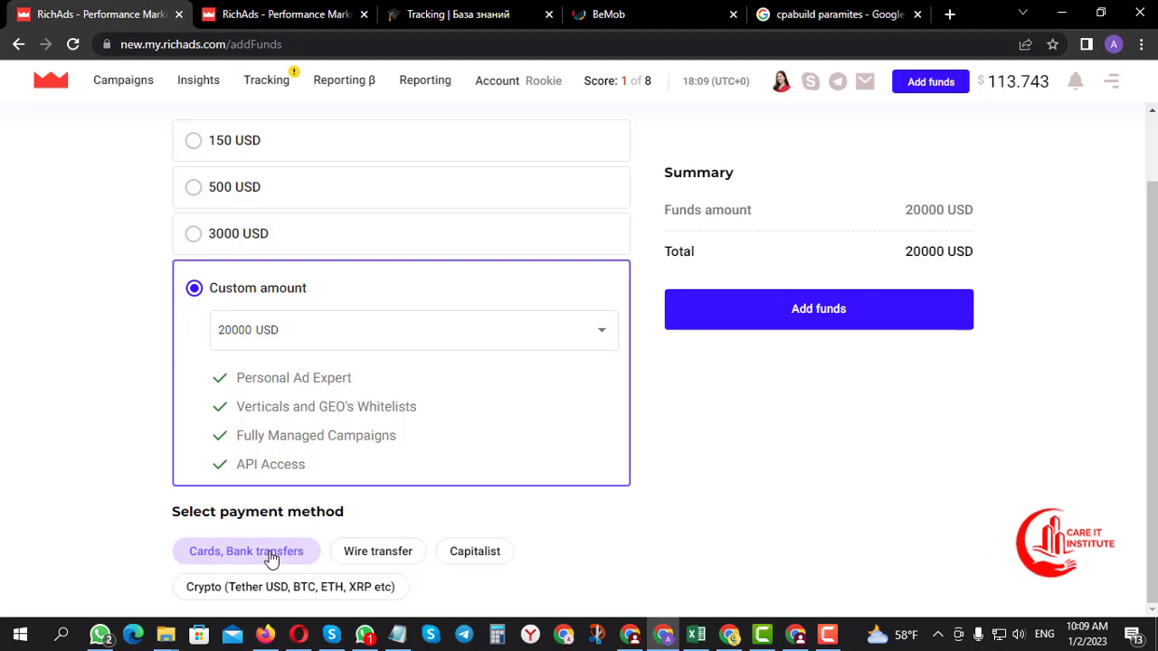
- Proceed with the 20000 USD deposit to the card payment form, view its required fields, and return to the website without paying
left_click(787, 321)
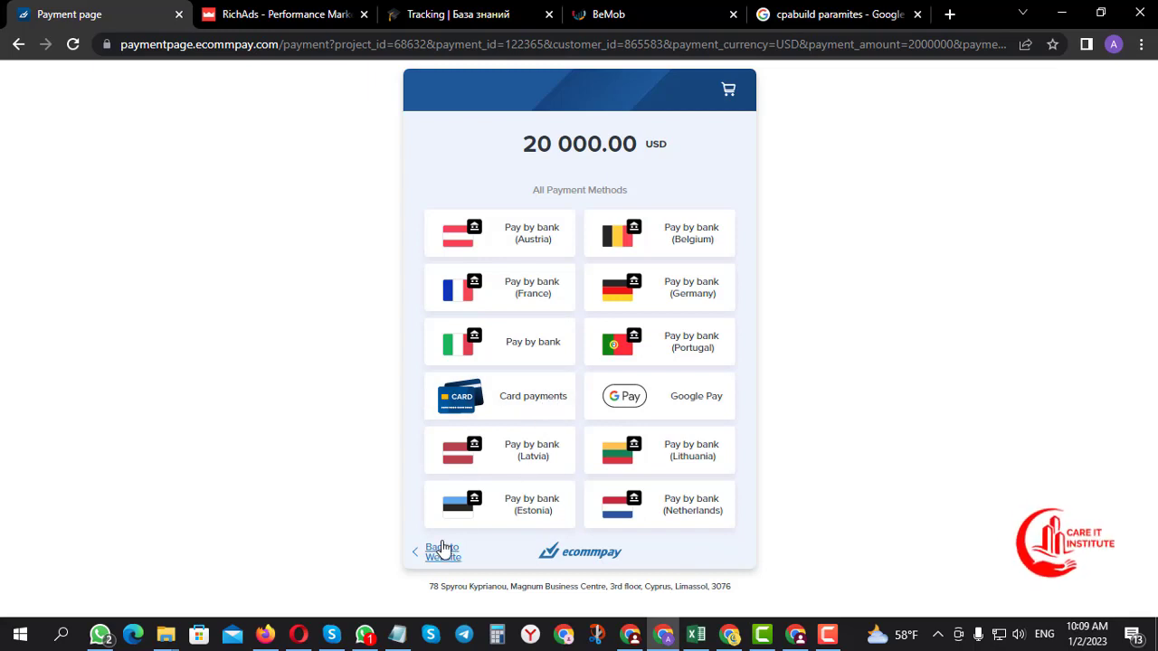
left_click(505, 413)
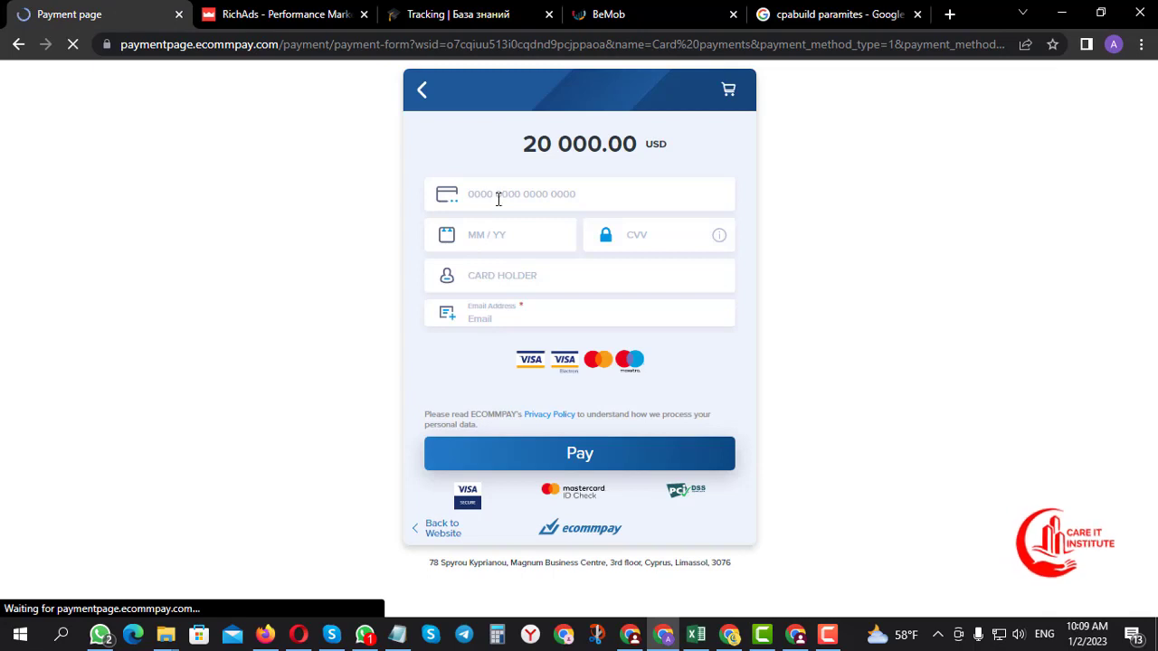
left_click(498, 199)
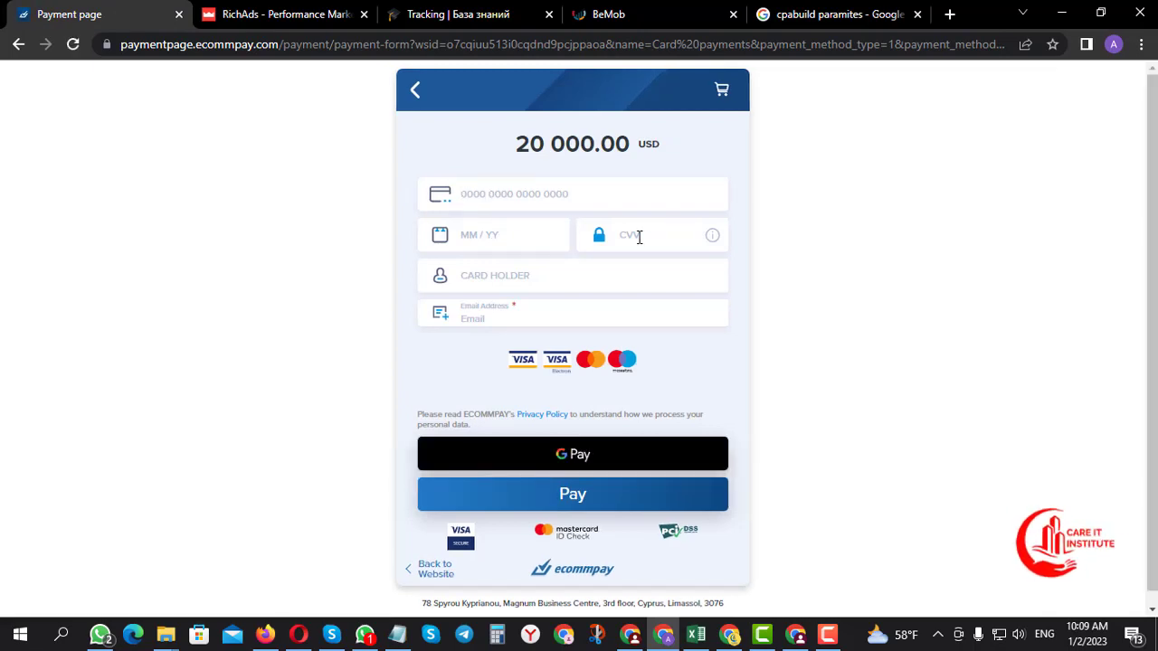
left_click(491, 318)
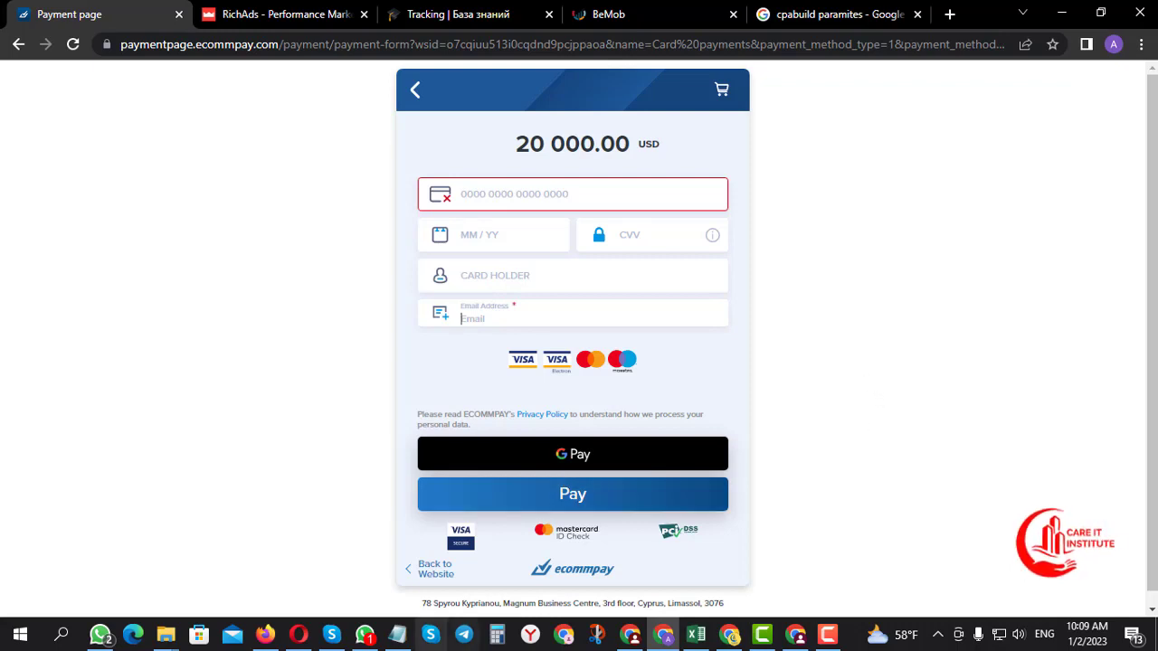
left_click(413, 574)
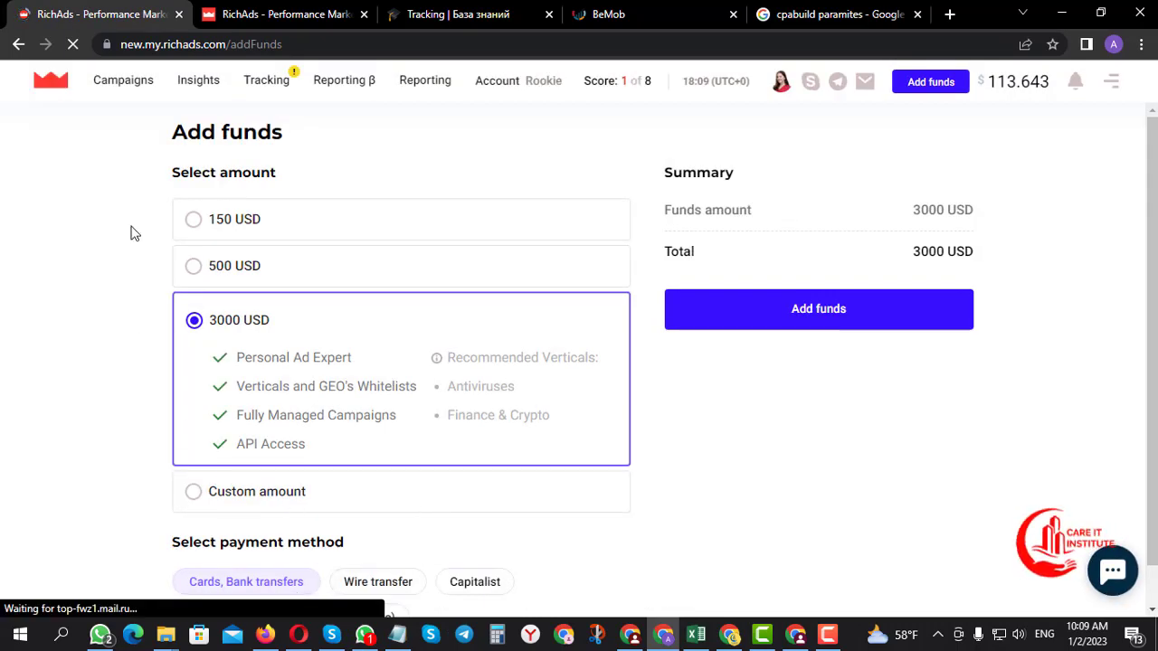
- Start a new campaign from the campaigns list, using the Push campaign type
left_click(129, 86)
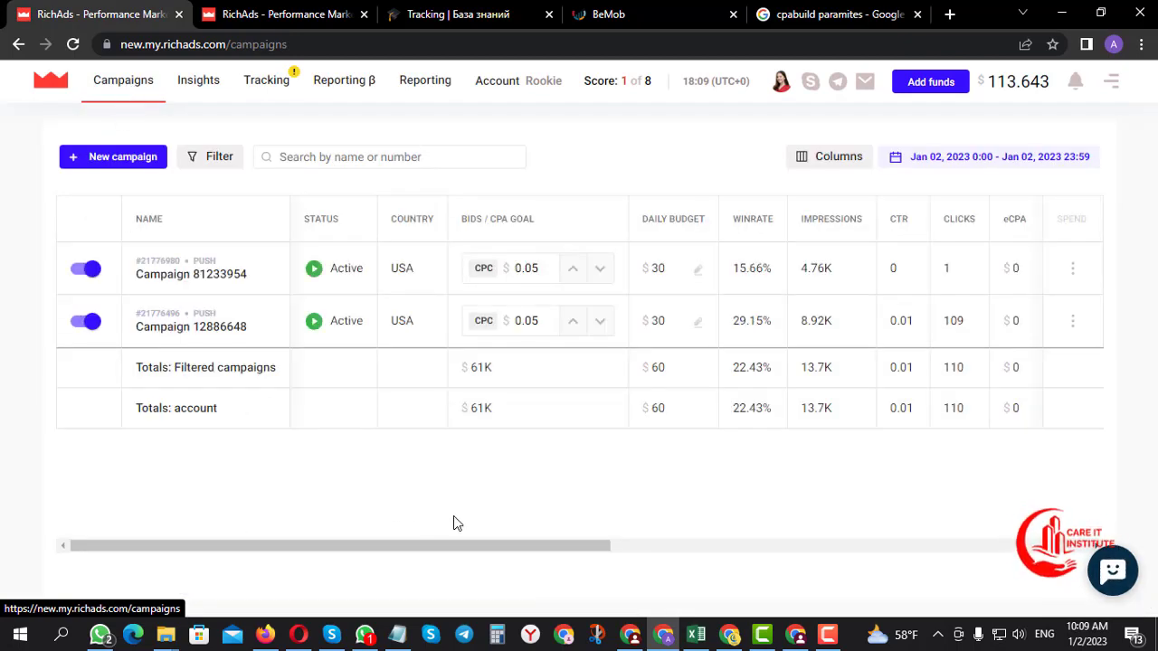
left_click(125, 162)
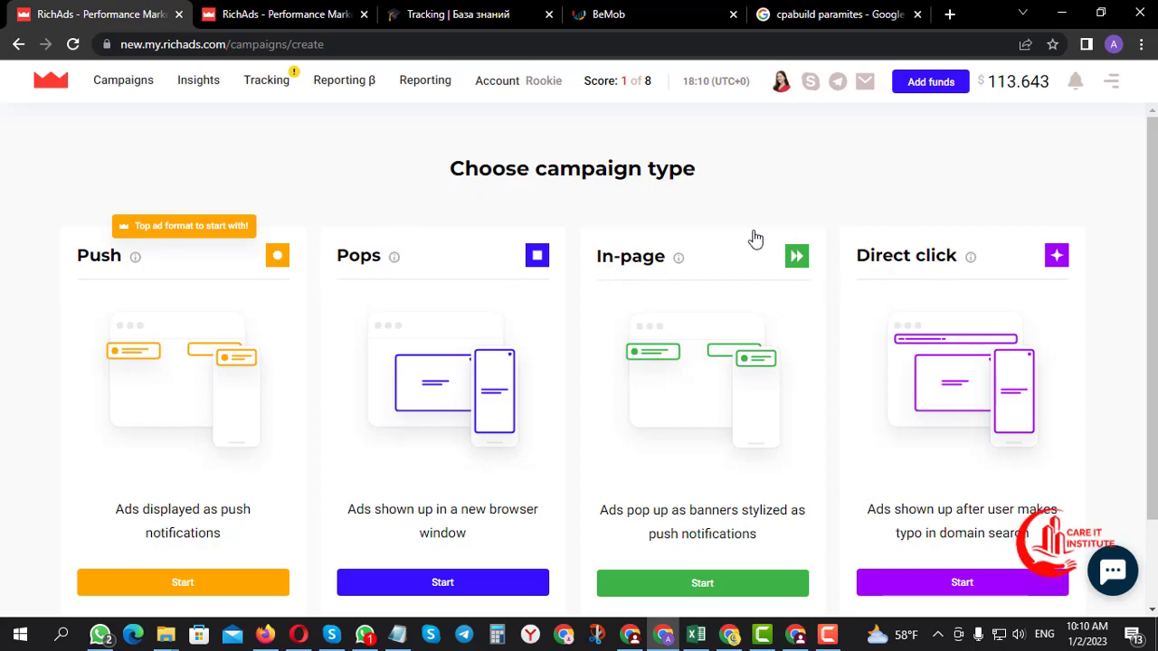
scroll(688, 221, "down", 1)
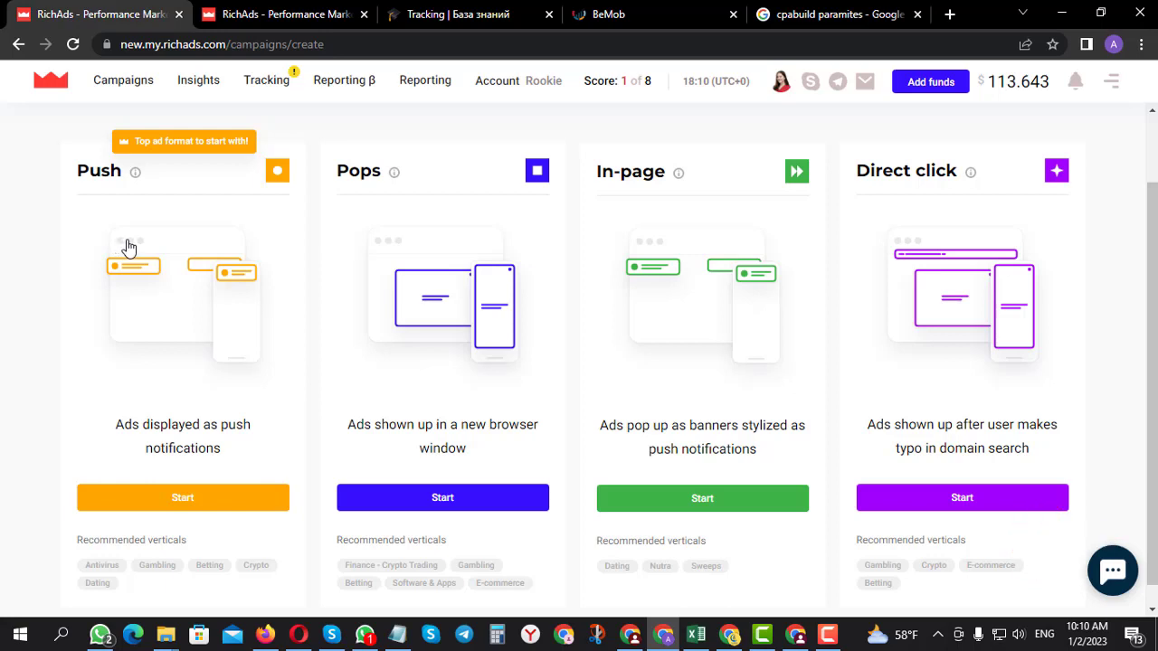
scroll(127, 247, "down", 1)
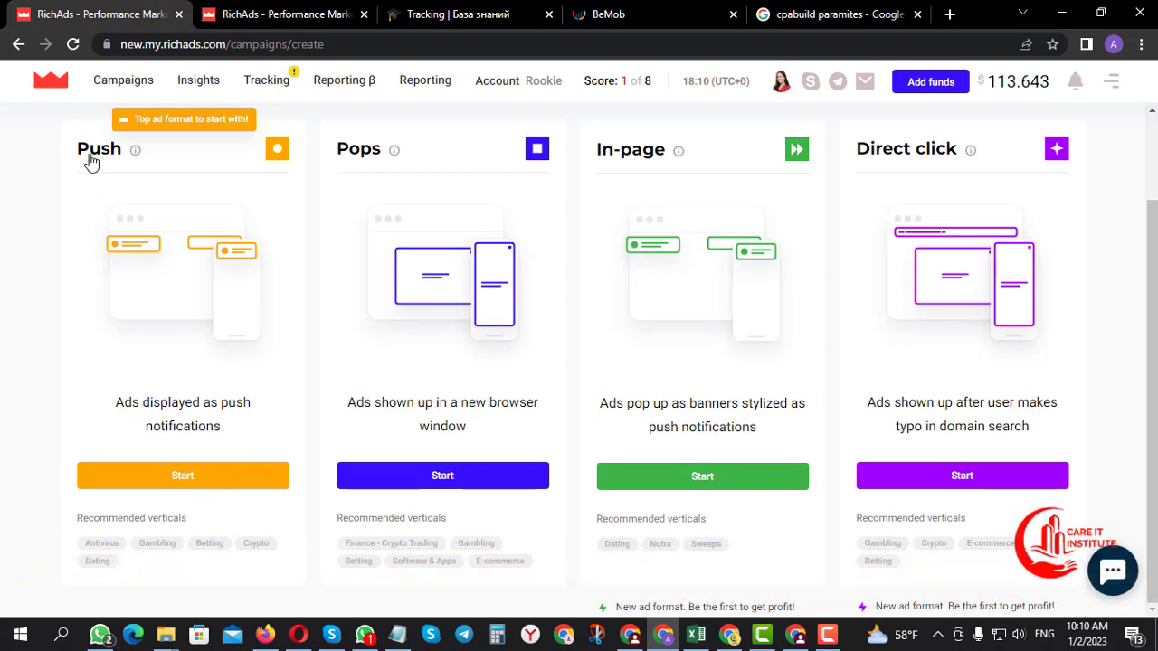
left_click(167, 482)
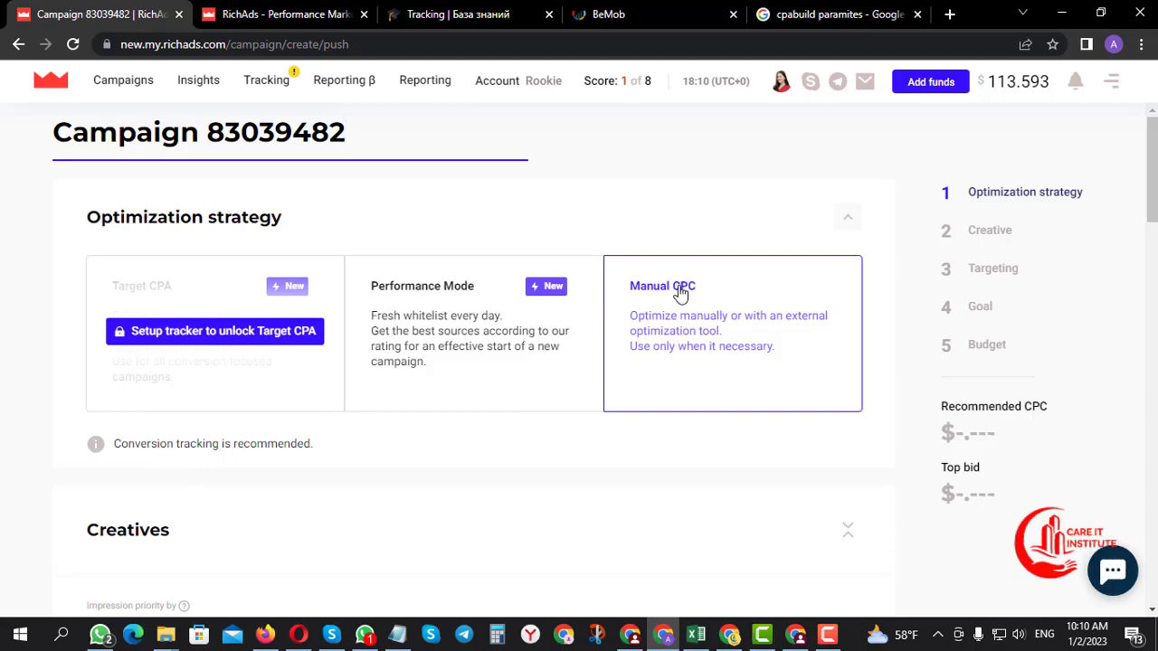
- Examine the optimization strategies, the impression priority and the first creative's URL, title and message fields with their suggestions
scroll(428, 426, "down", 1)
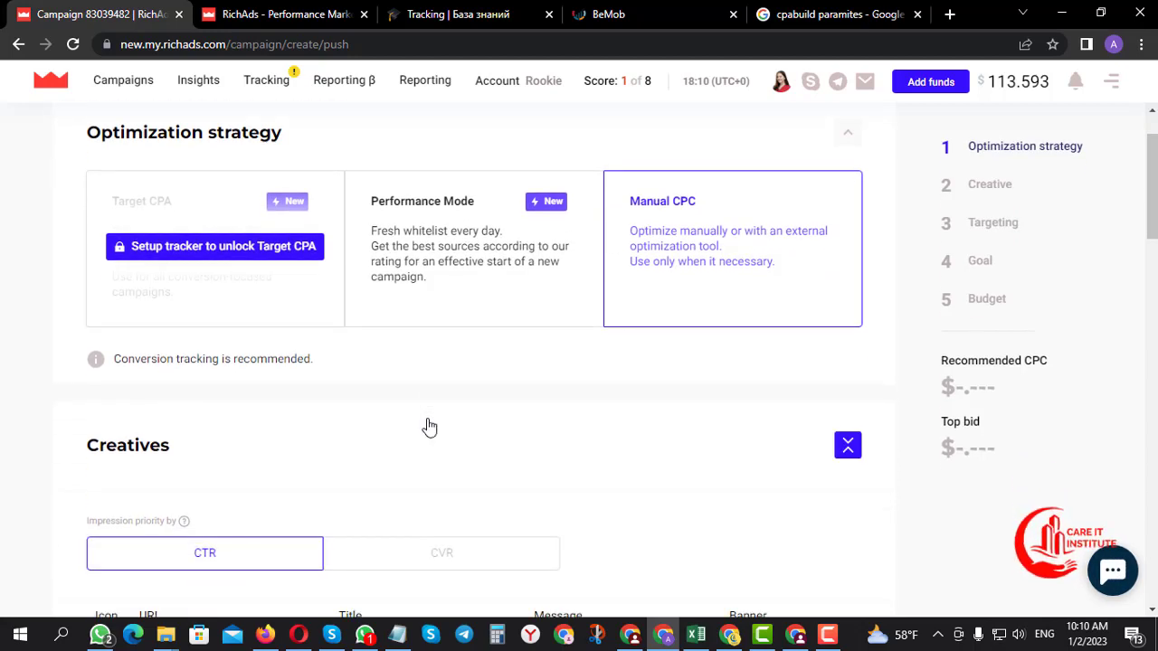
scroll(429, 426, "up", 1)
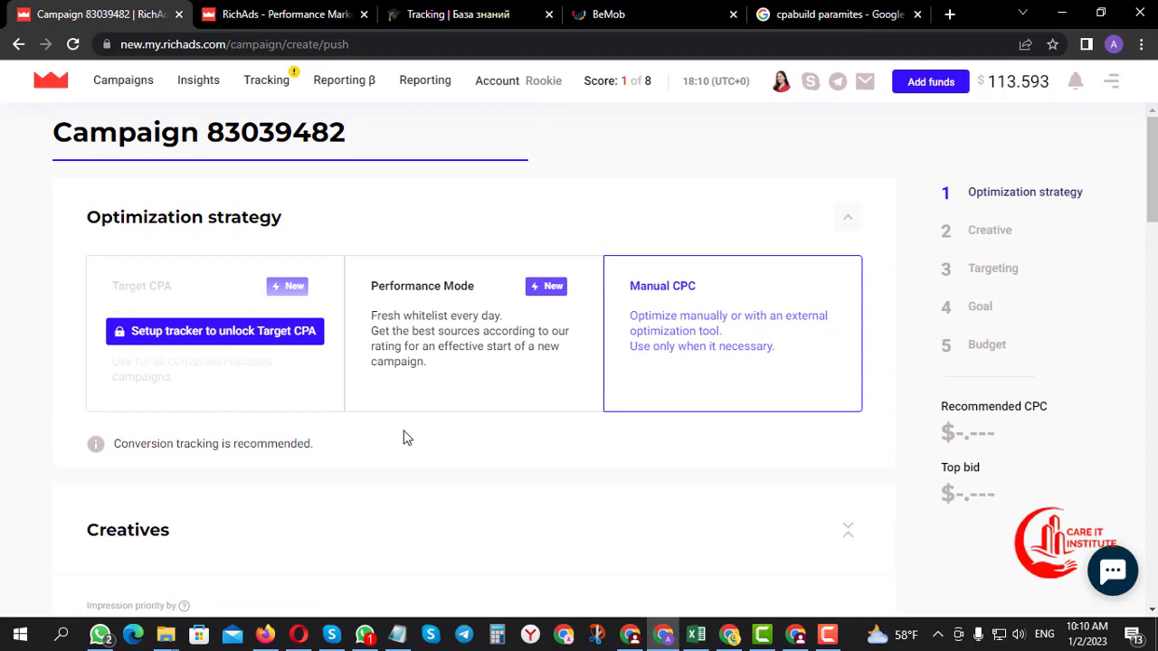
scroll(269, 447, "down", 2)
scroll(259, 451, "down", 1)
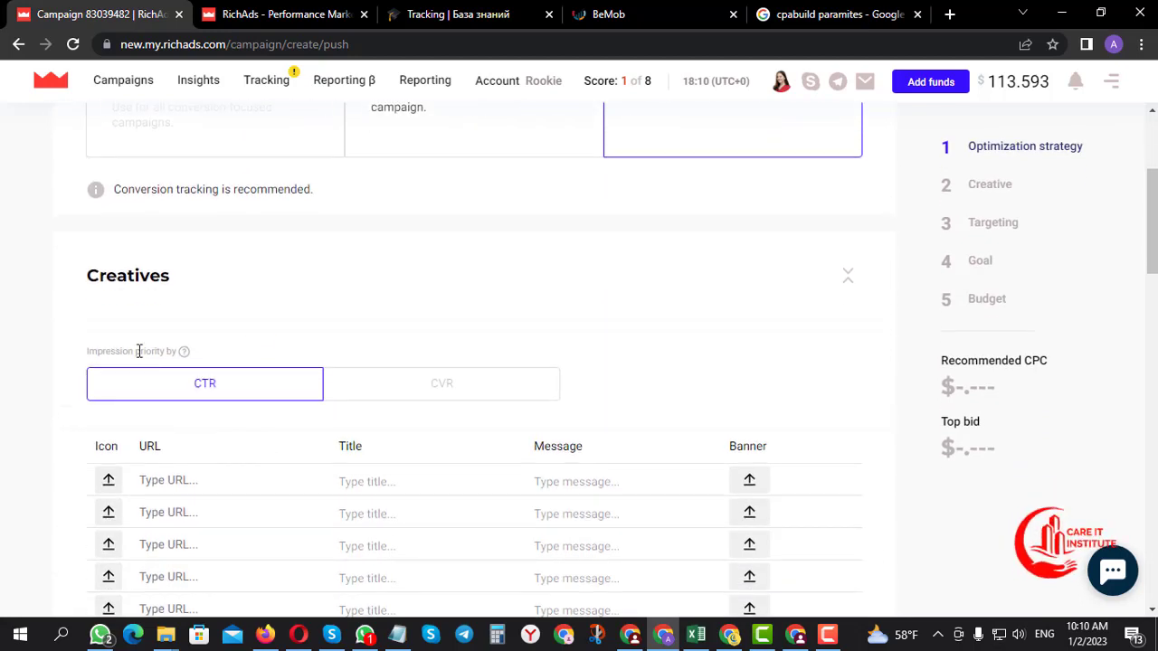
scroll(227, 389, "down", 1)
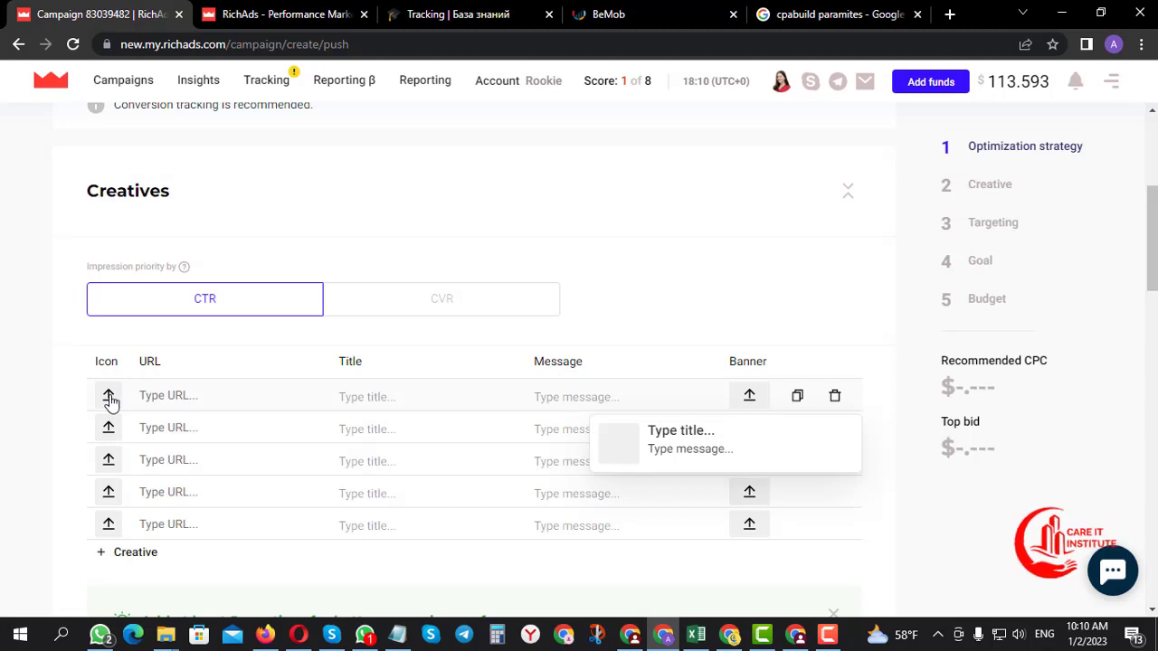
left_click(352, 397)
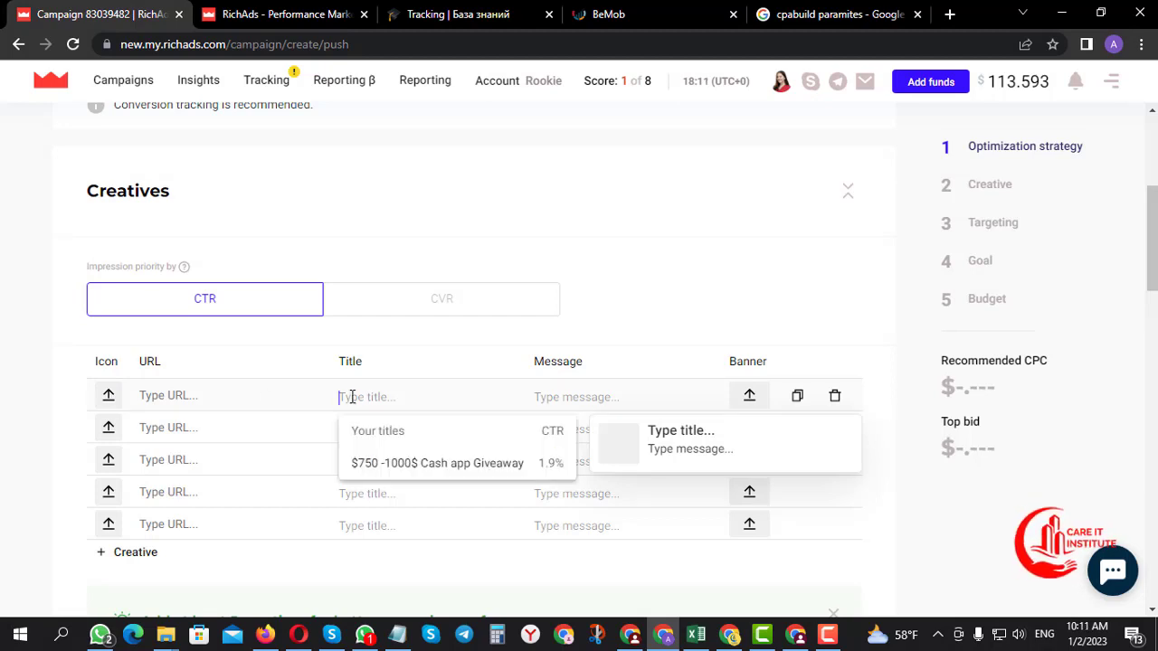
left_click(167, 395)
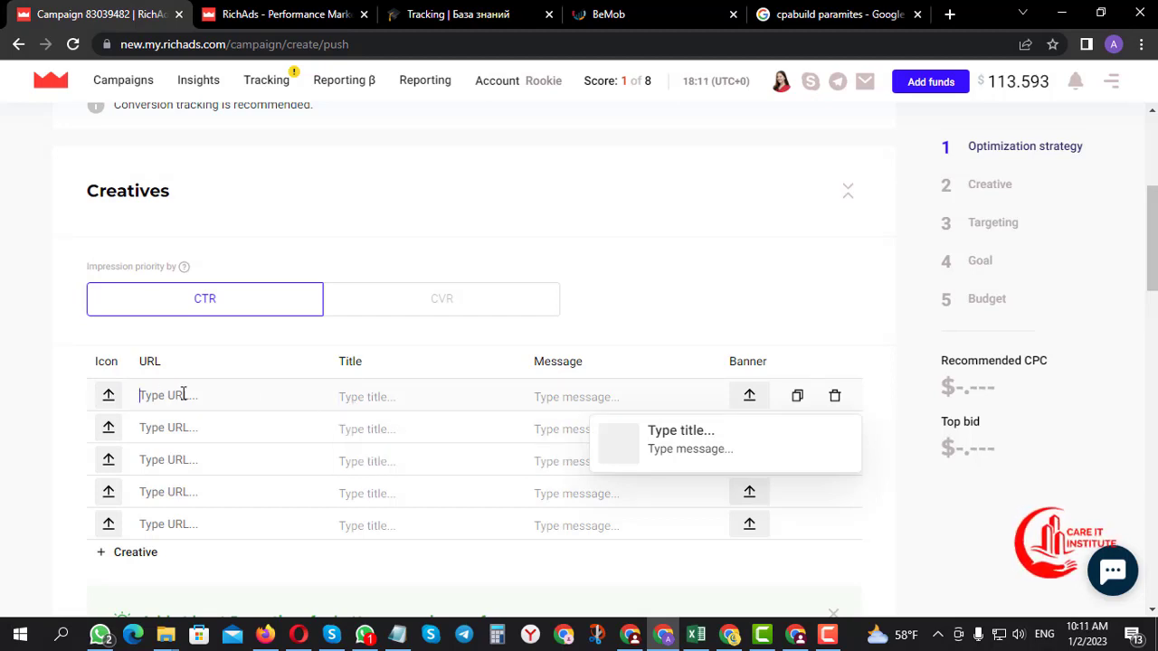
left_click(362, 396)
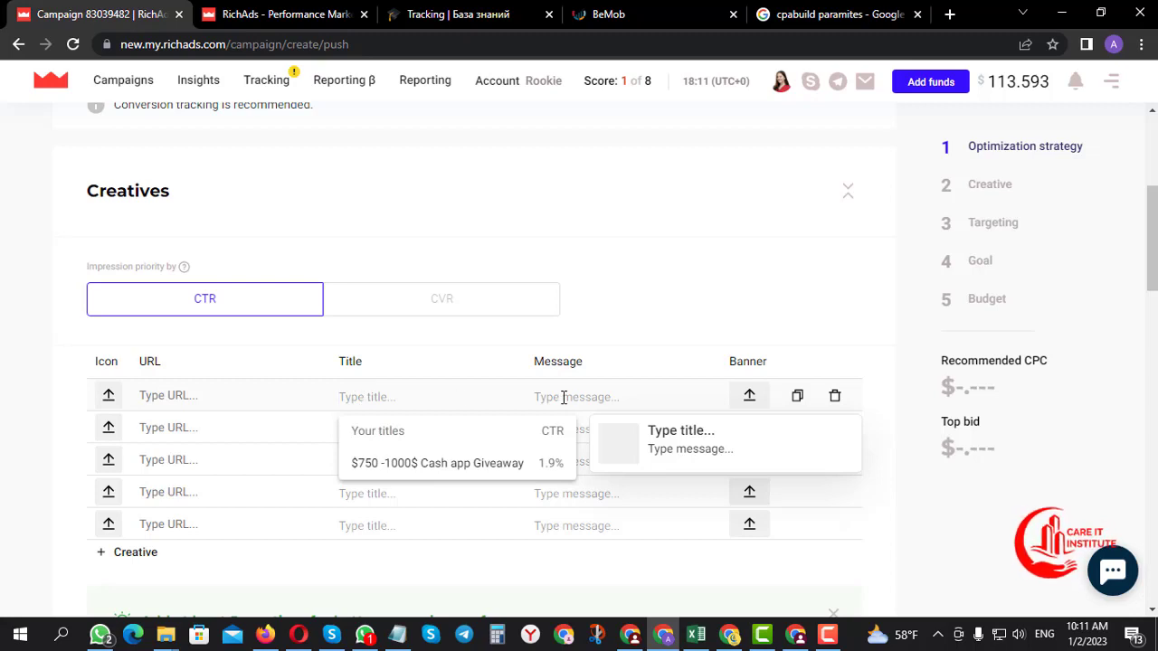
left_click(591, 395)
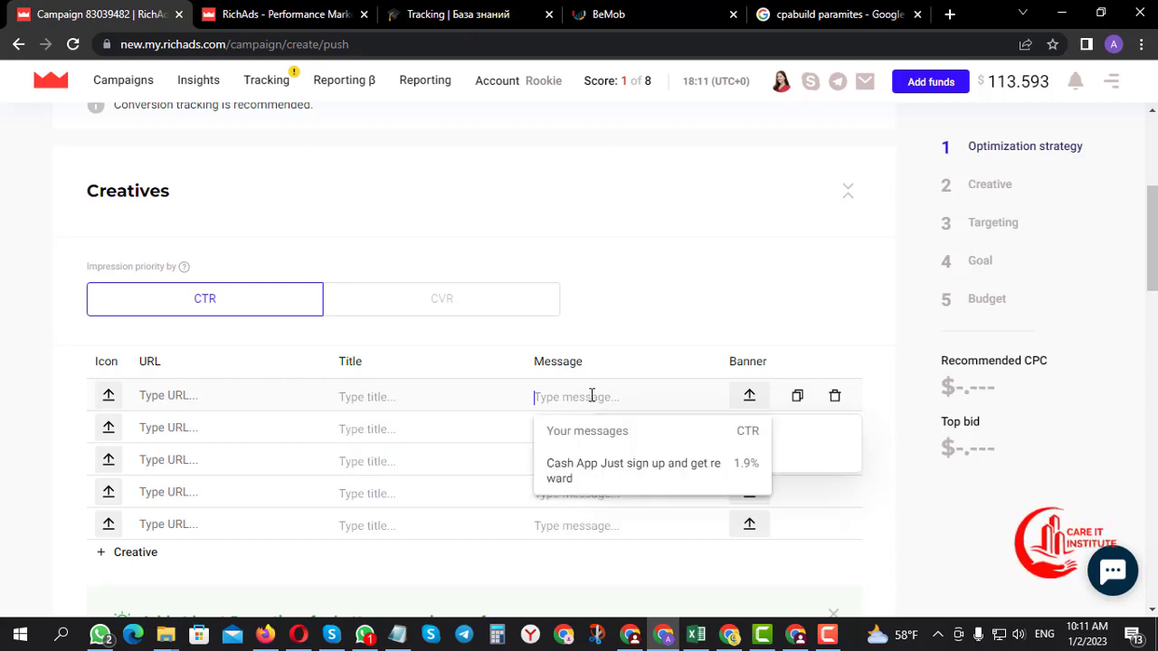
left_click(703, 281)
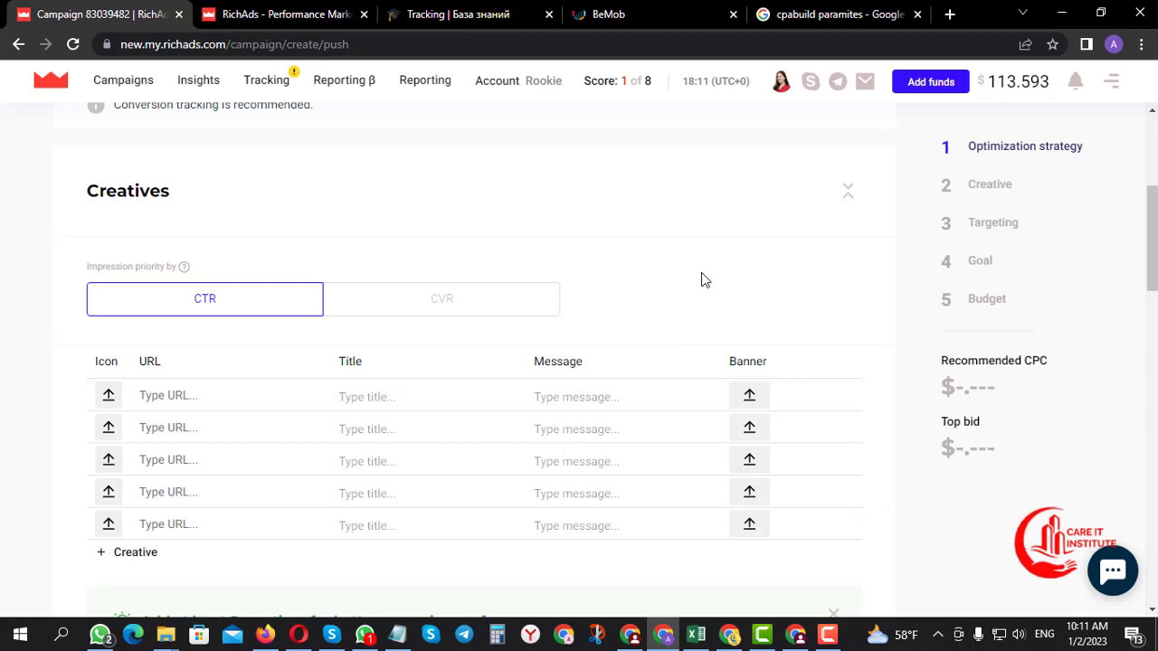
- Open the Sweepstakes category of the RichAds icon pack for the first creative
left_click(108, 398)
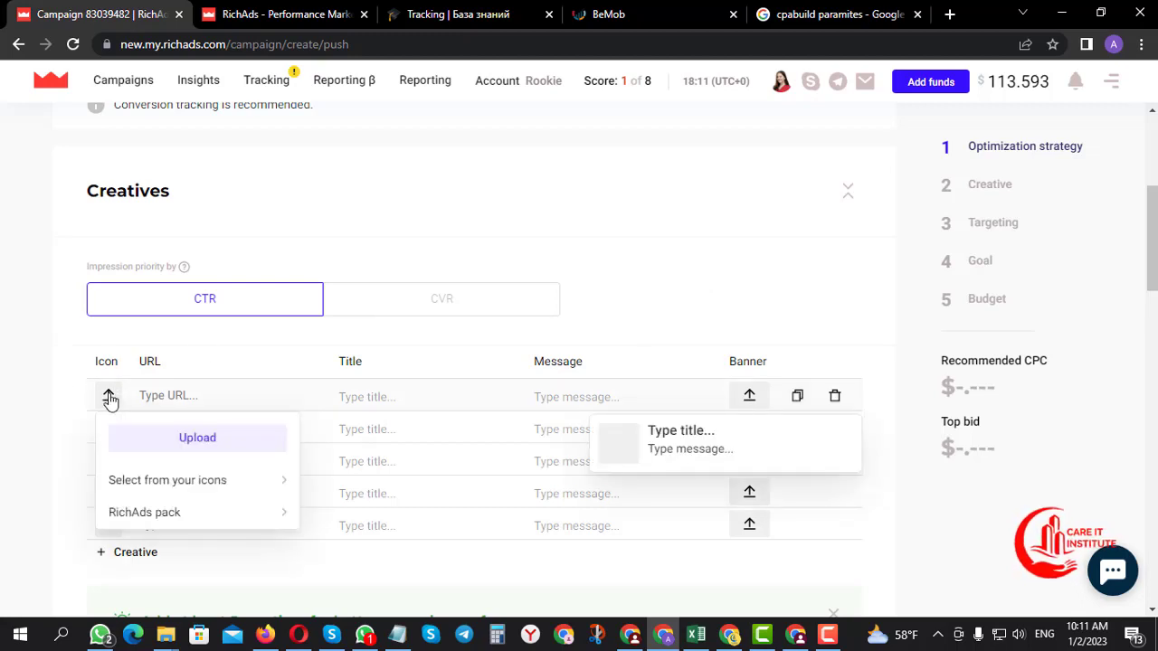
left_click(217, 514)
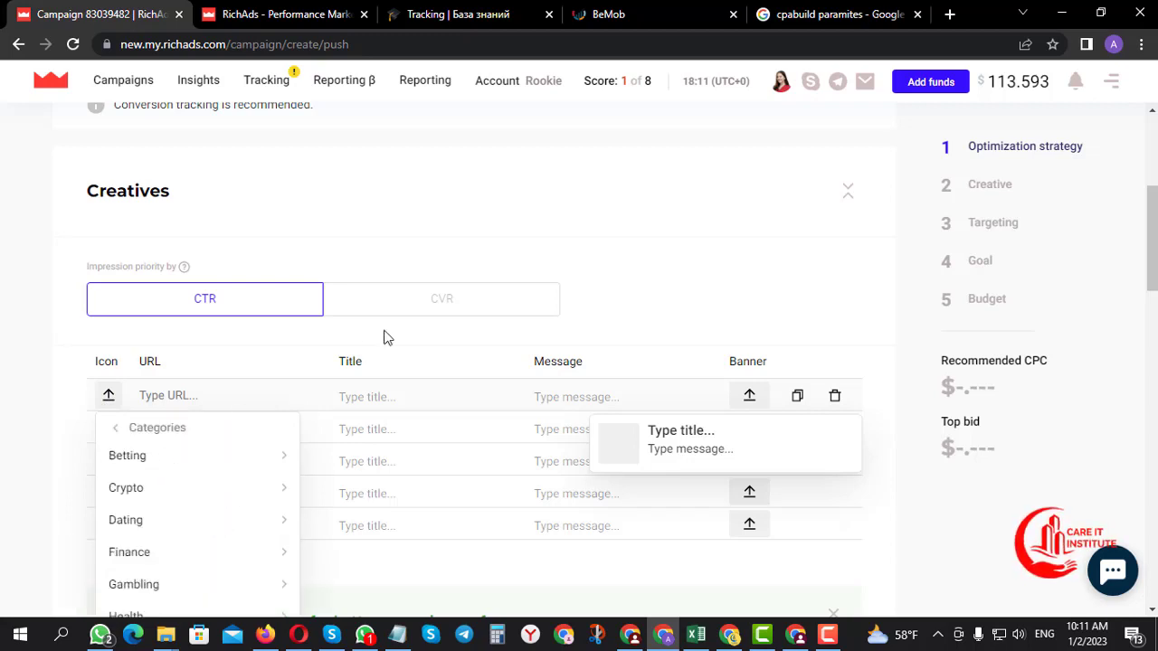
scroll(465, 308, "down", 2)
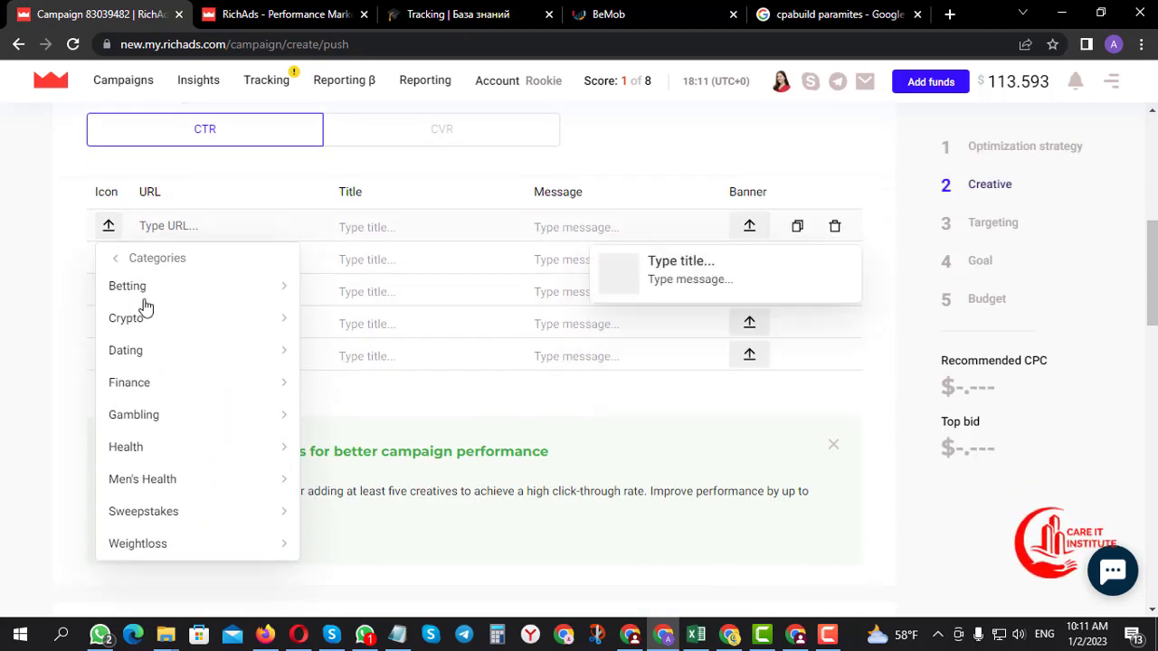
scroll(165, 395, "down", 2)
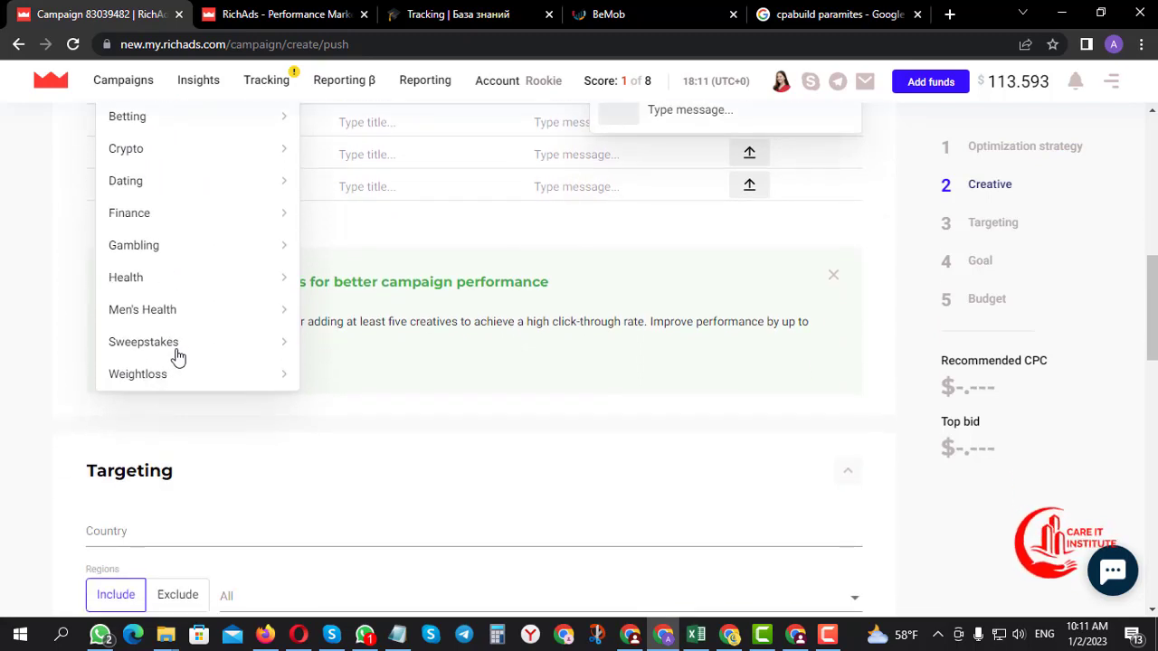
left_click(176, 348)
scroll(383, 434, "up", 2)
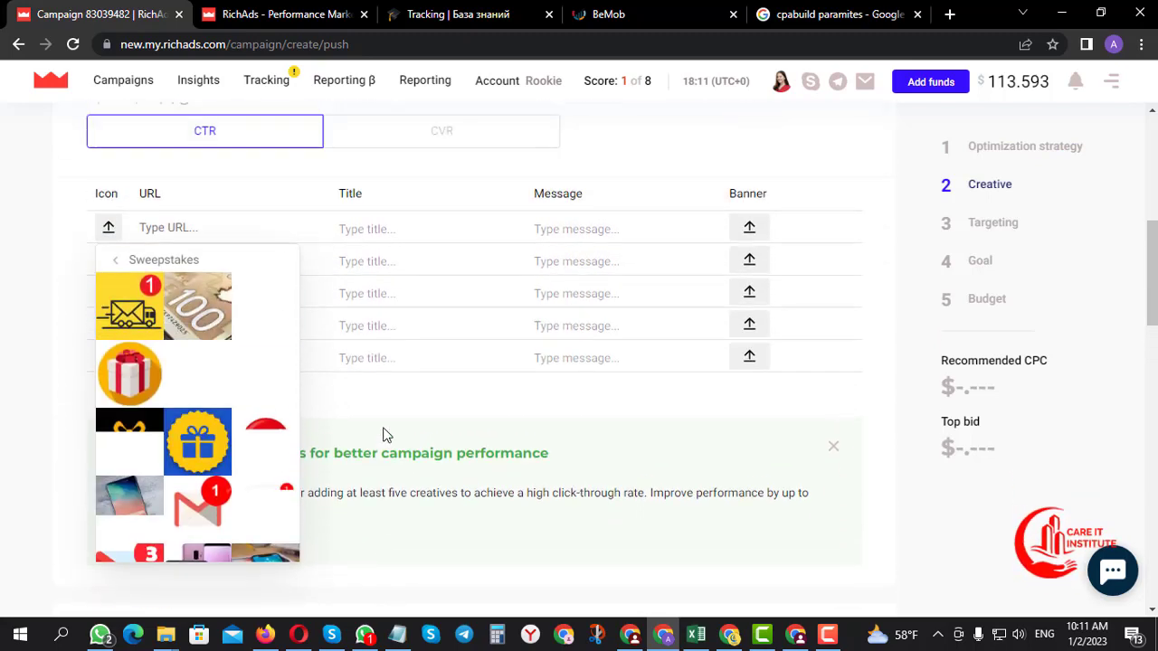
- Browse the Sweepstakes icons and use the phone with cash as the first creative's icon
scroll(210, 343, "down", 1)
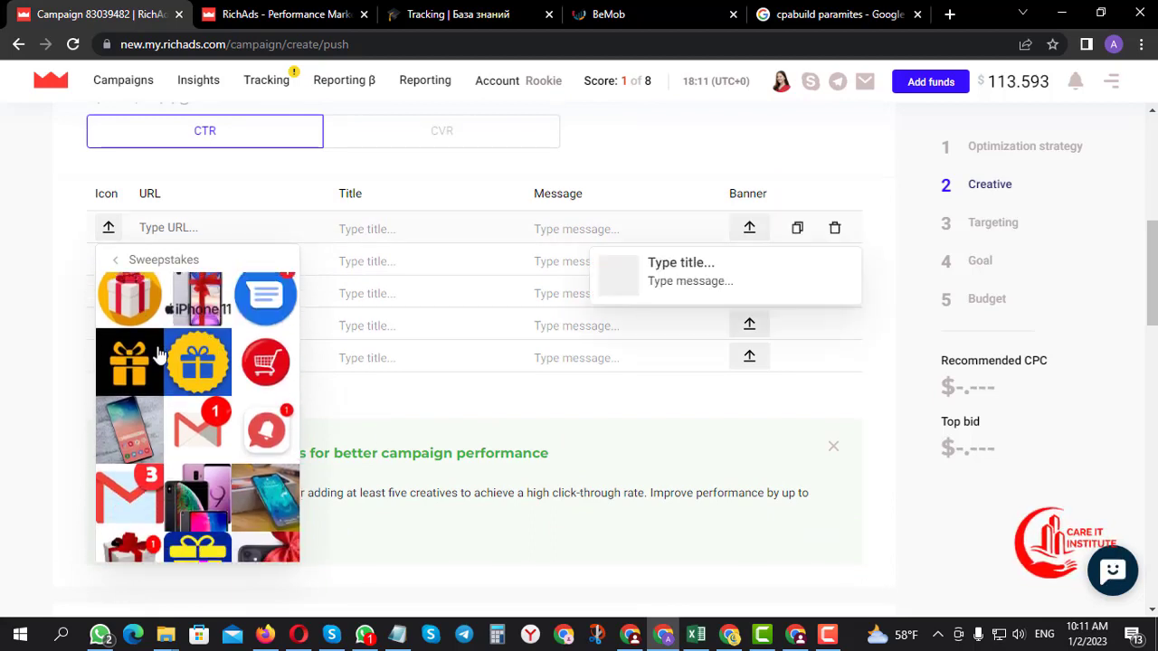
scroll(158, 352, "up", 1)
scroll(157, 367, "down", 2)
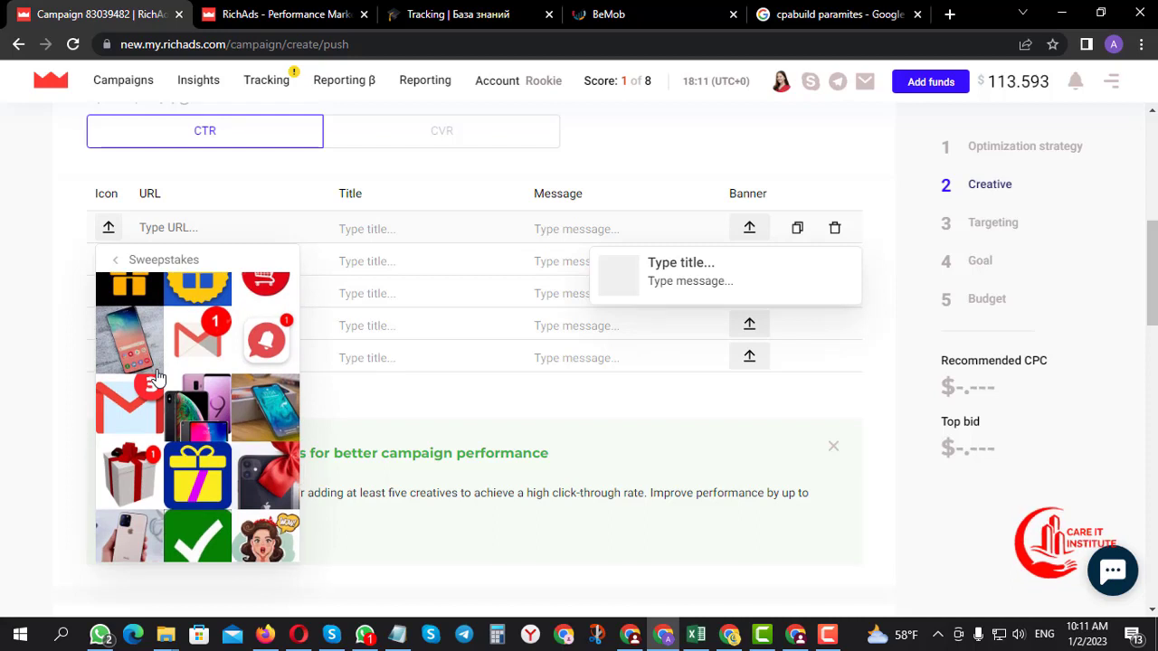
scroll(181, 378, "down", 2)
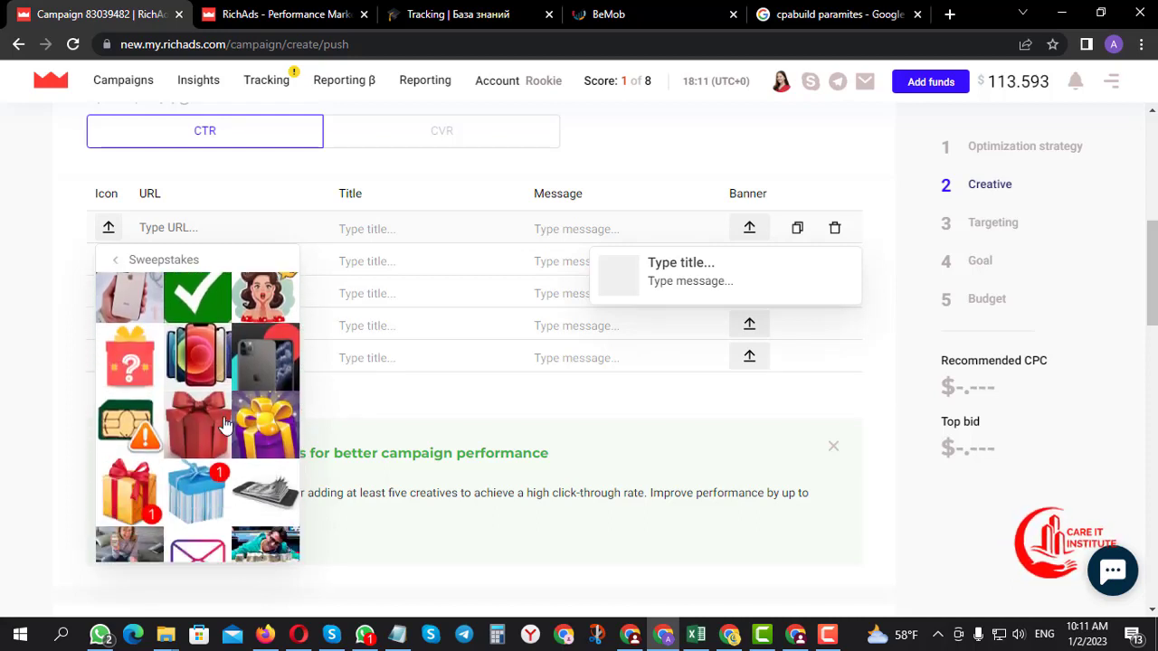
scroll(226, 426, "down", 4)
scroll(226, 425, "down", 5)
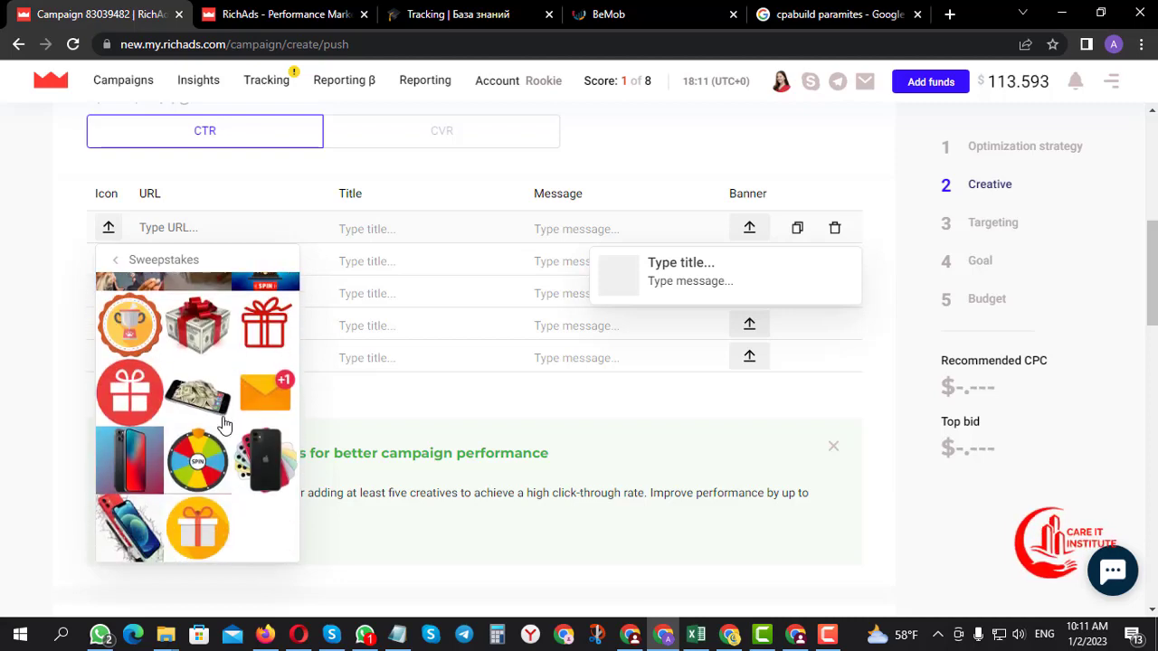
left_click(199, 317)
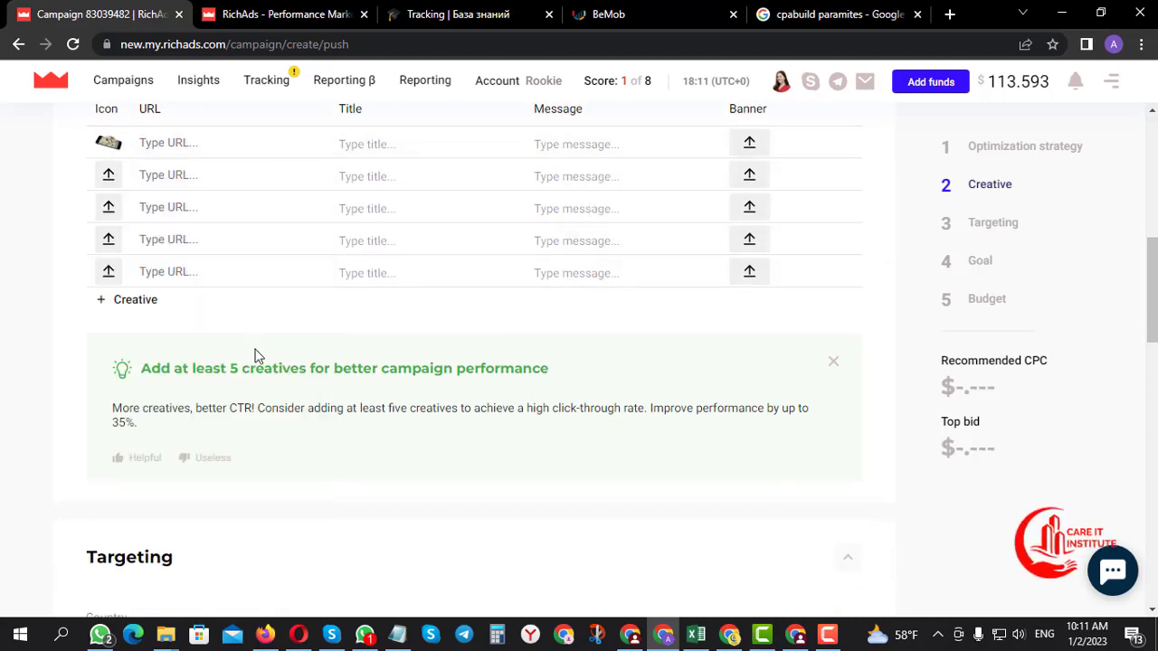
scroll(243, 408, "up", 2)
mouse_move(118, 314)
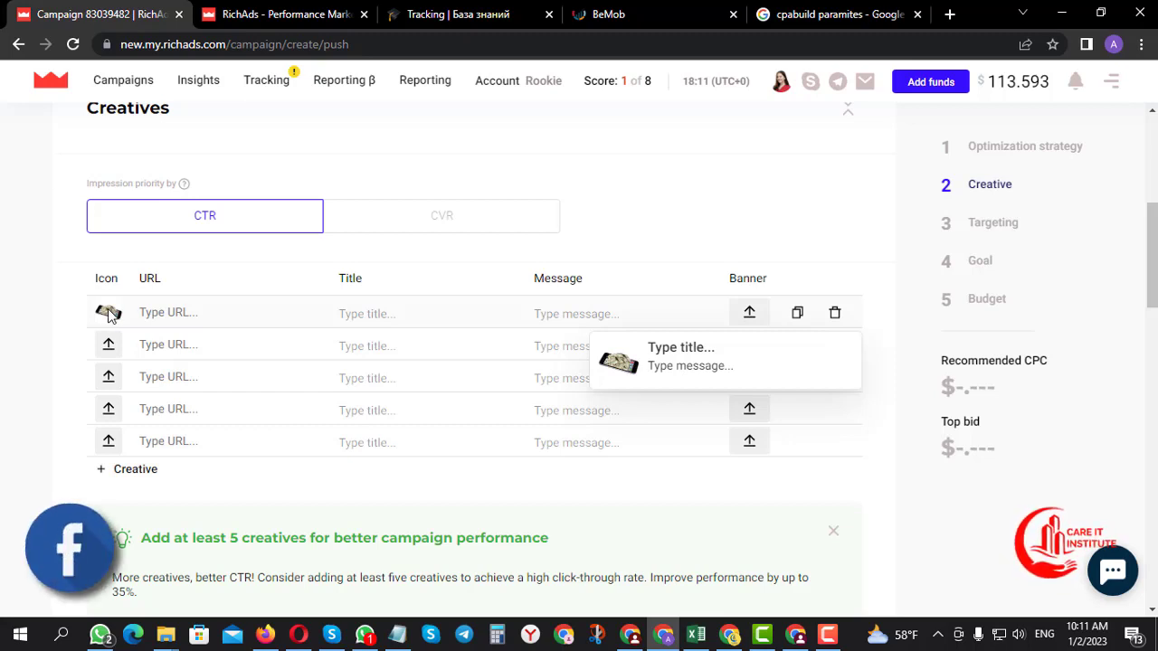
- Reopen the RichAds pack's icon categories for the first creative
left_click(108, 313)
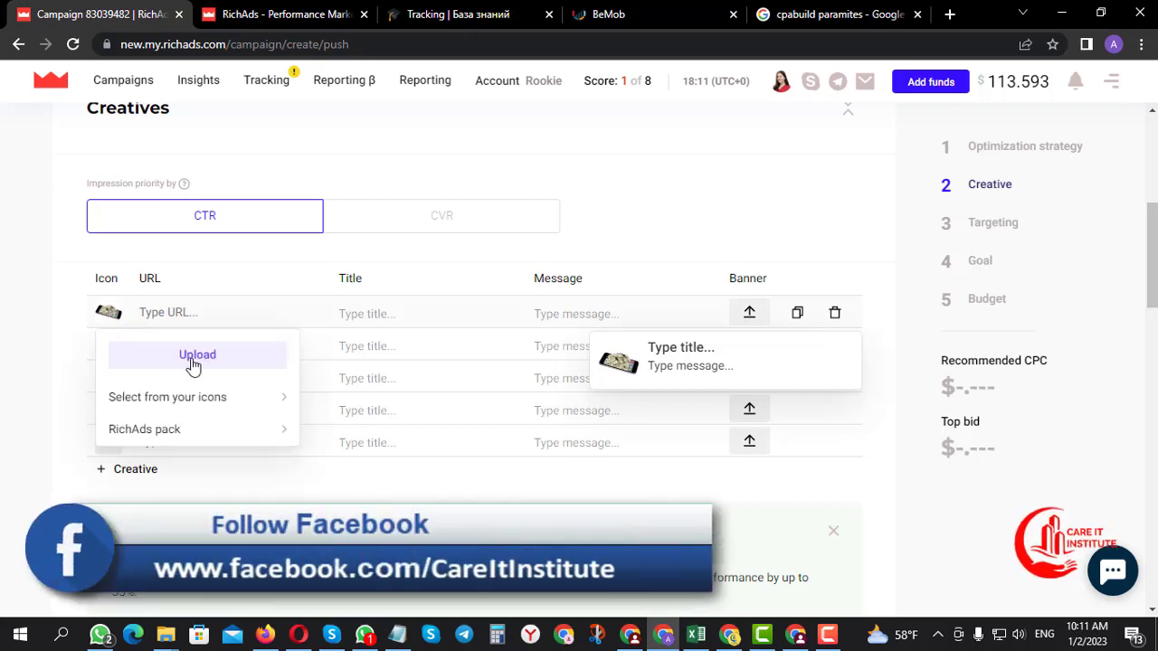
left_click(155, 432)
scroll(166, 414, "down", 1)
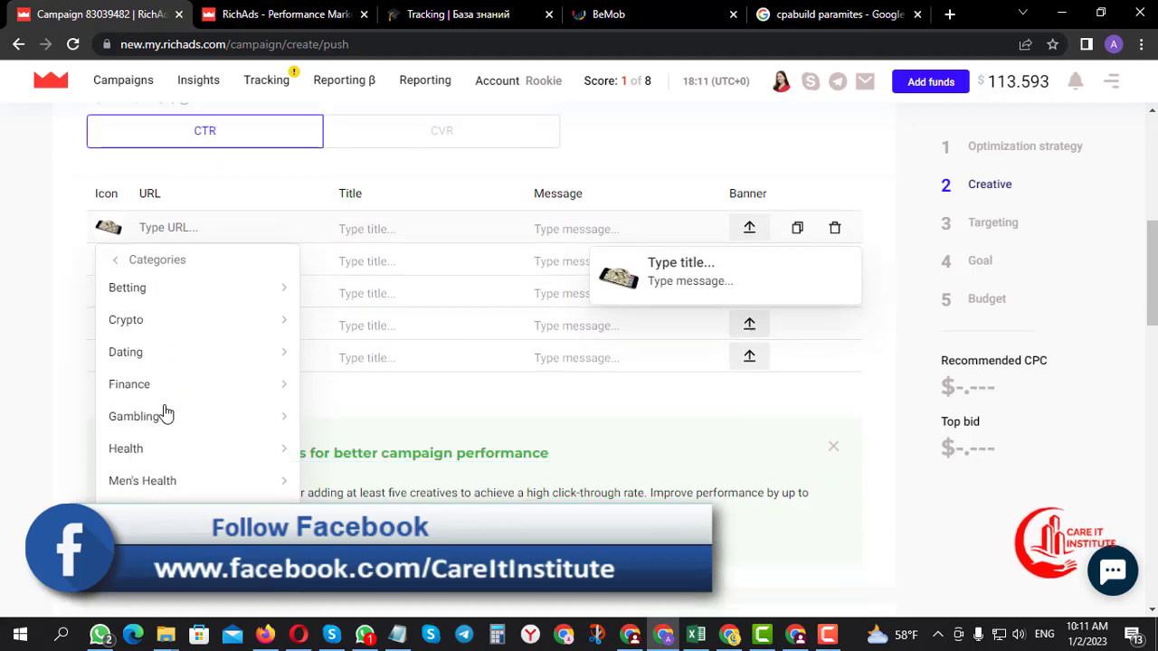
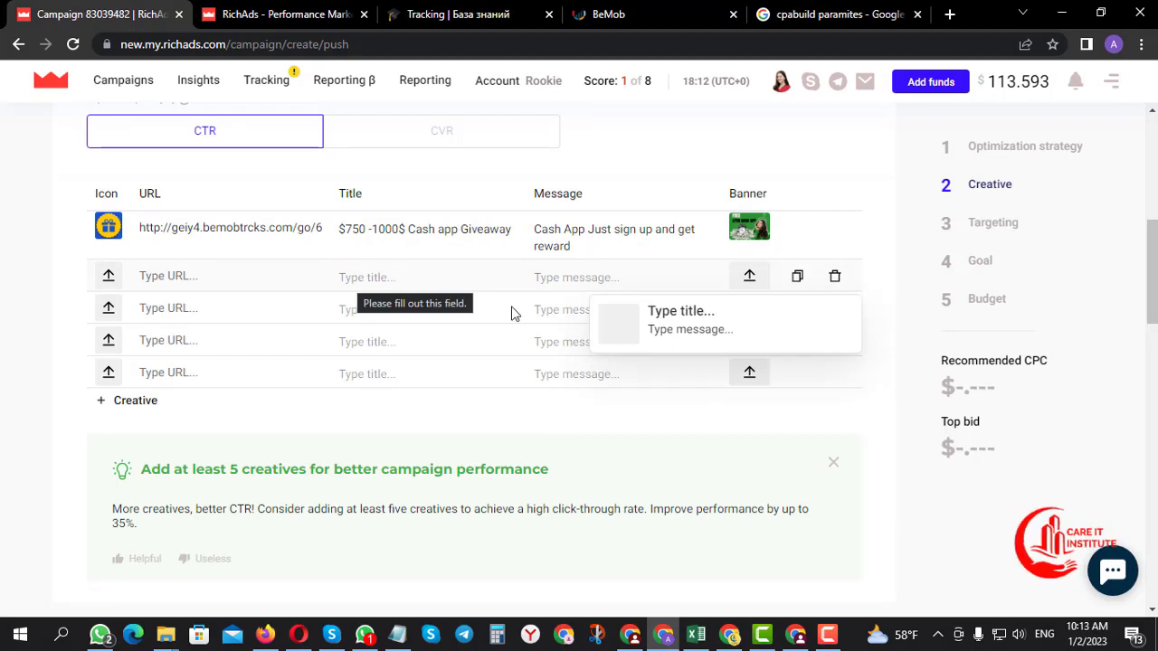
- Set the campaign's target country to United States
scroll(605, 460, "down", 4)
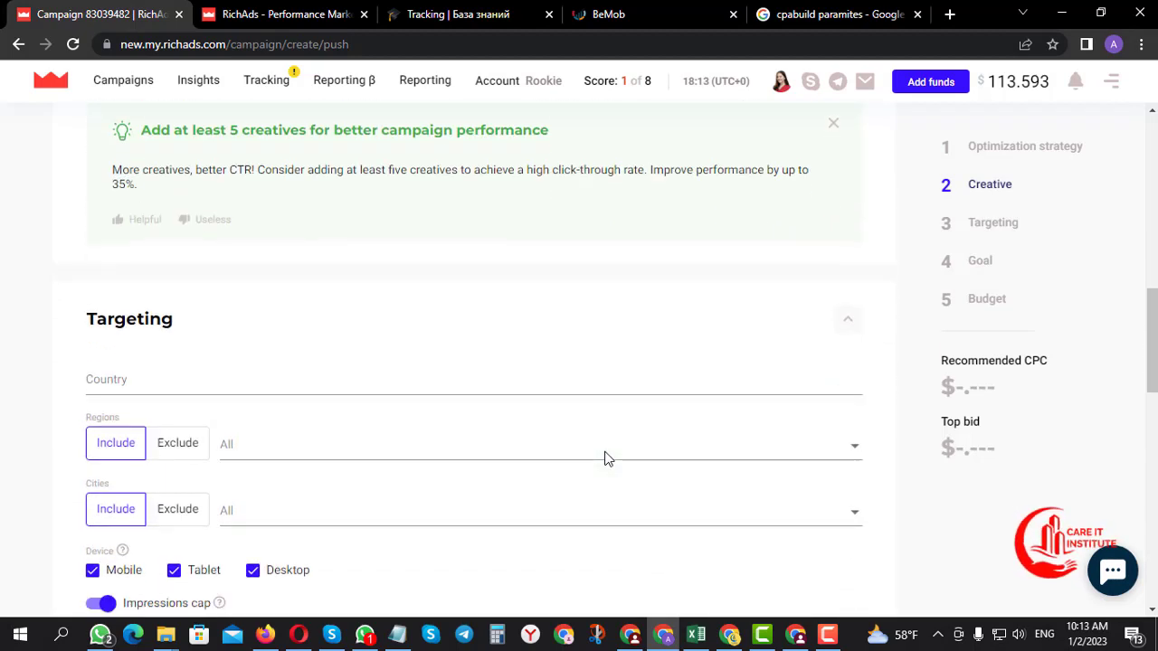
scroll(173, 380, "down", 1)
left_click(191, 299)
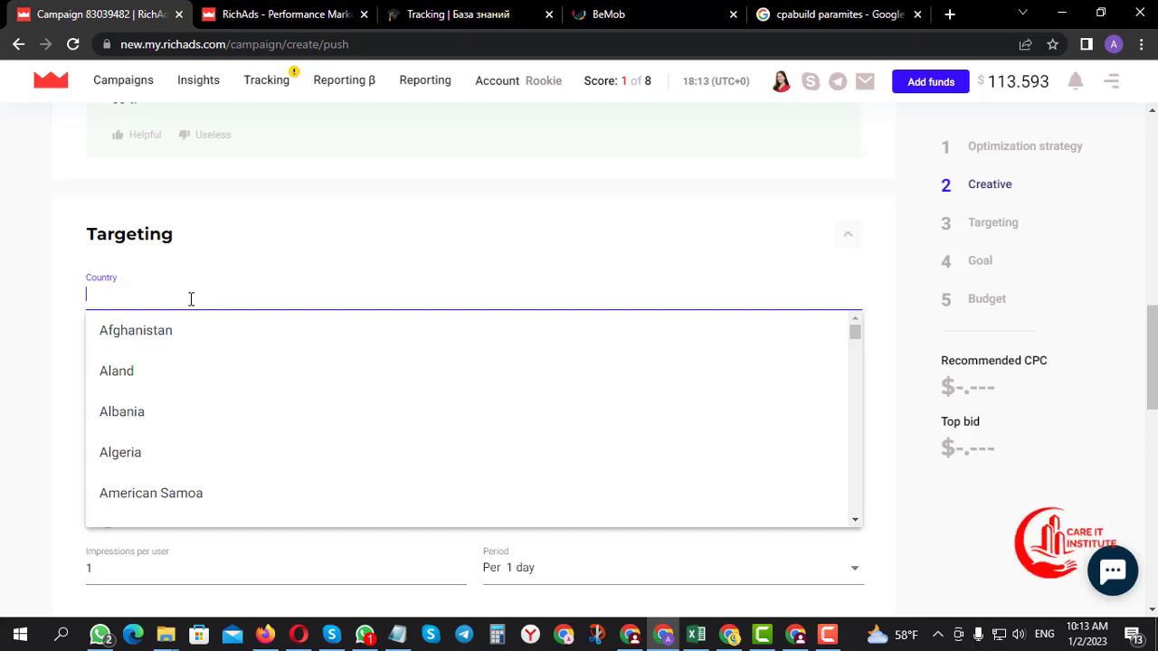
type("unit")
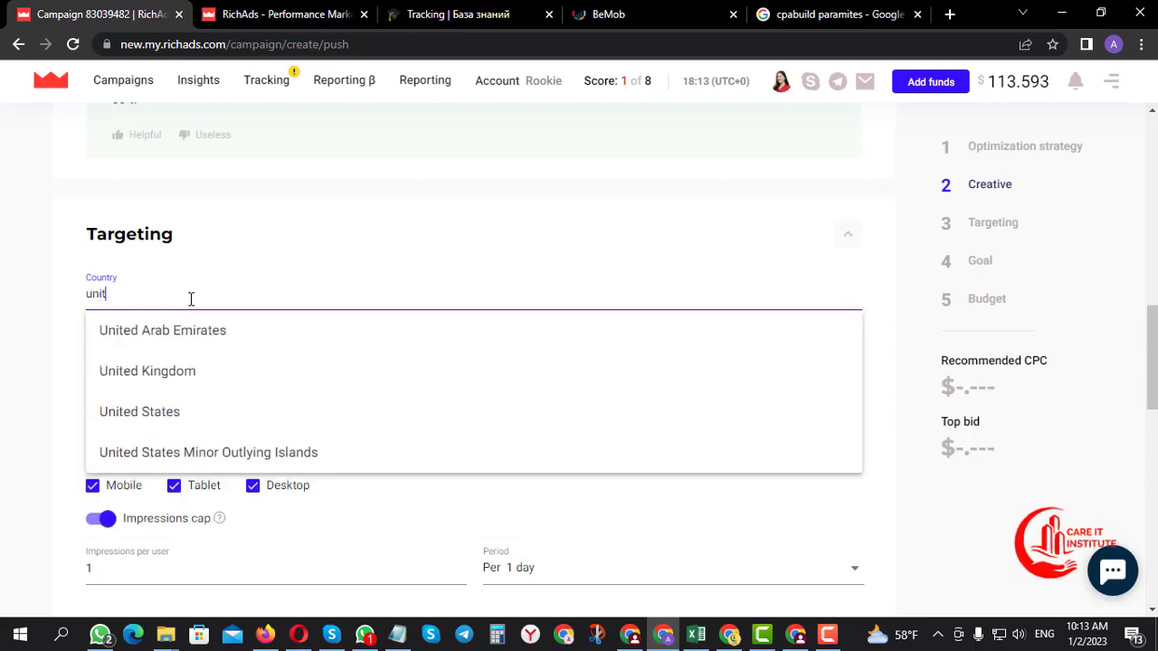
left_click(166, 415)
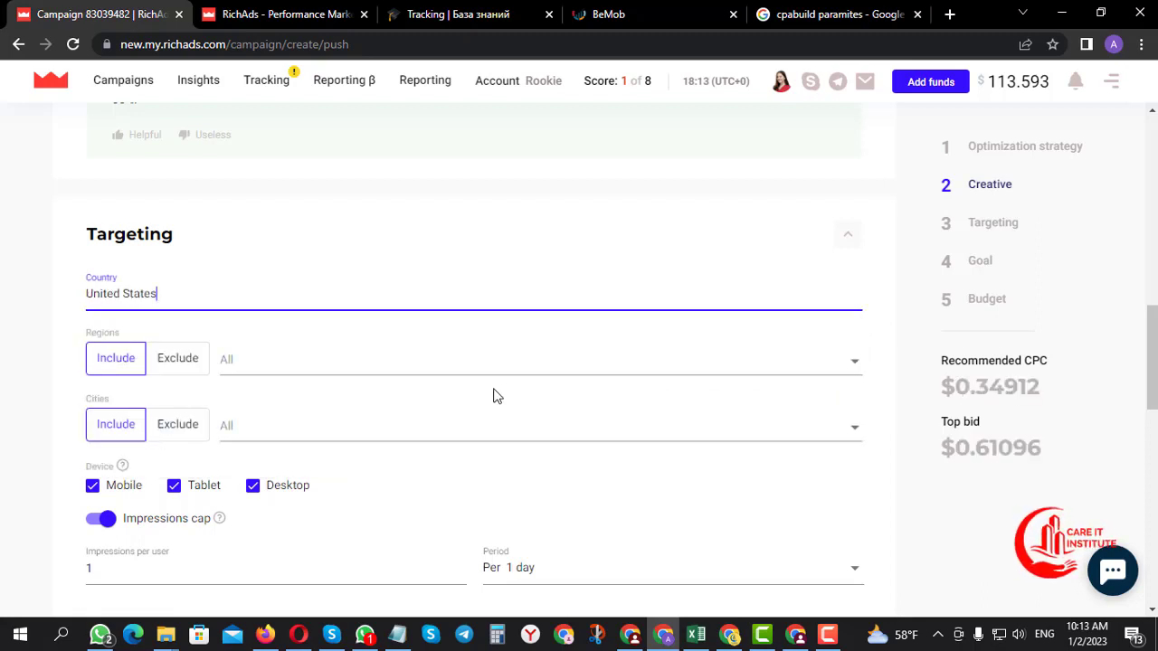
- View the available regions and cities for the targeted country without selecting any
left_click(244, 358)
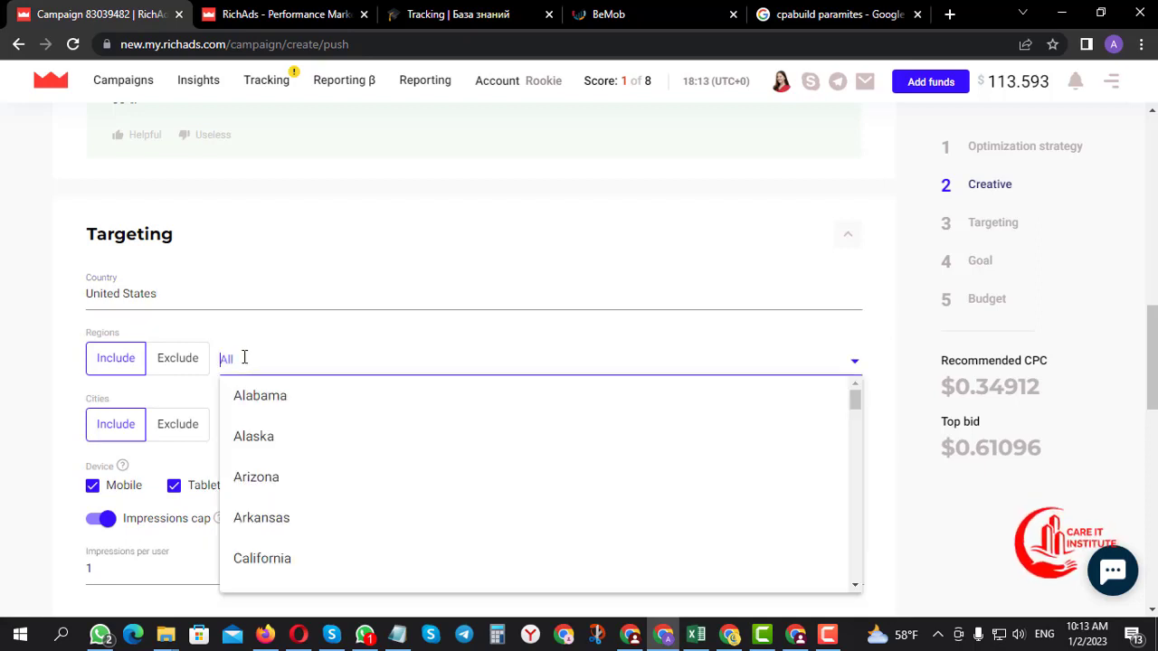
left_click(380, 288)
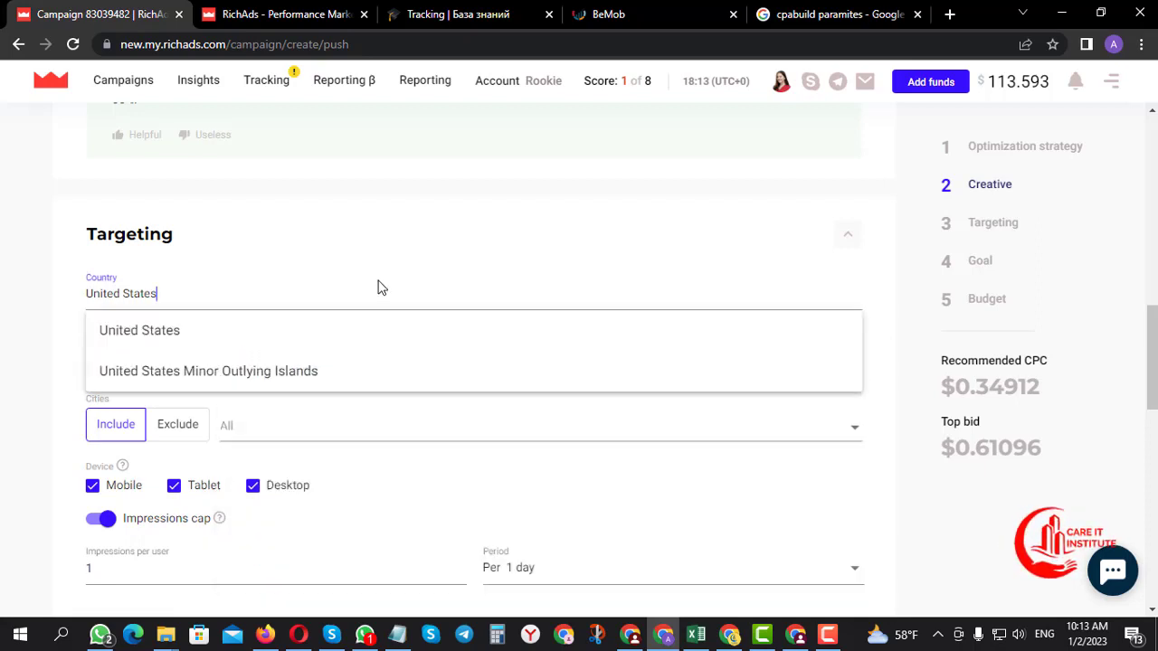
left_click(257, 424)
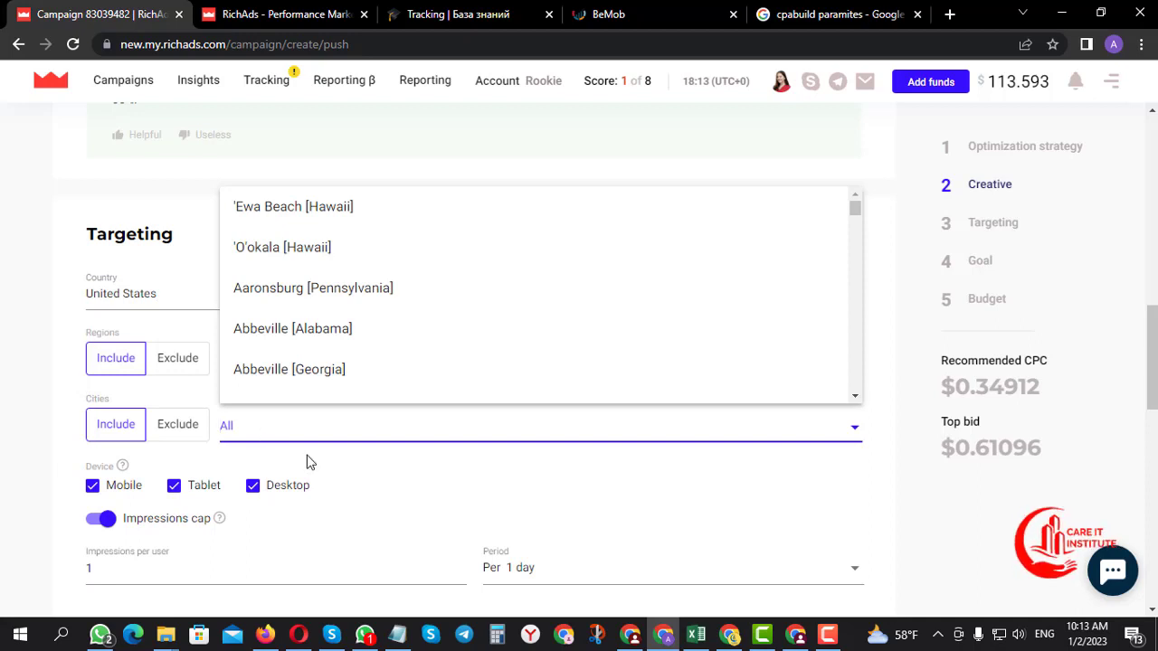
scroll(482, 488, "down", 2)
left_click(876, 347)
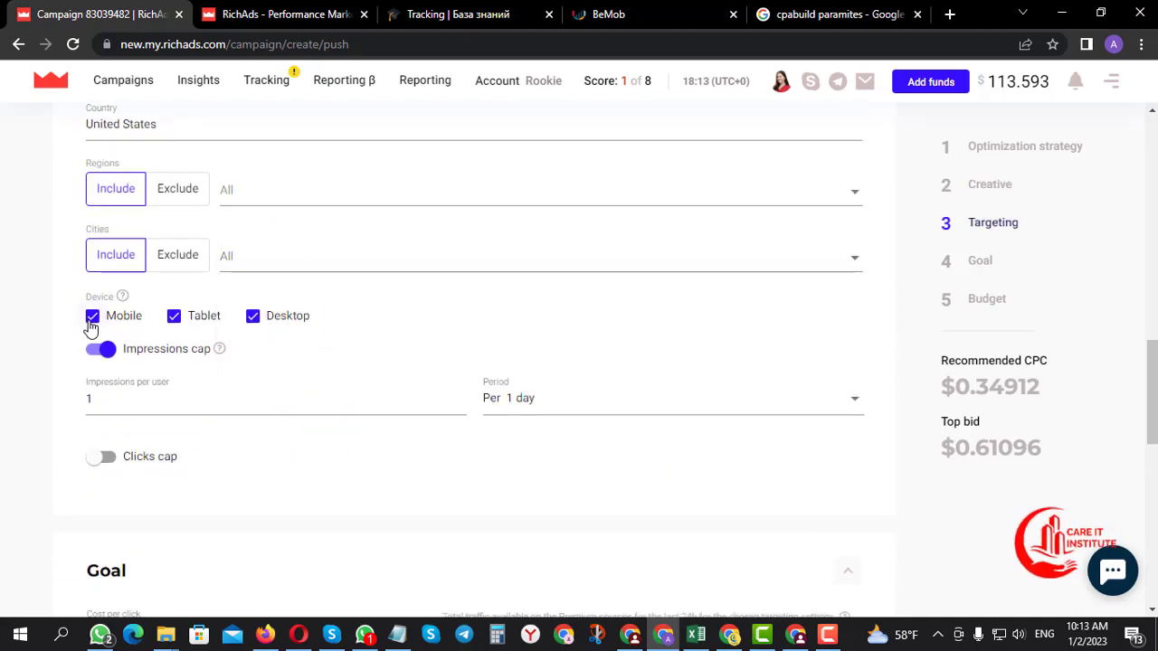
- Limit the targeted devices to Mobile by excluding Tablet and Desktop, and enable the clicks cap
left_click(175, 319)
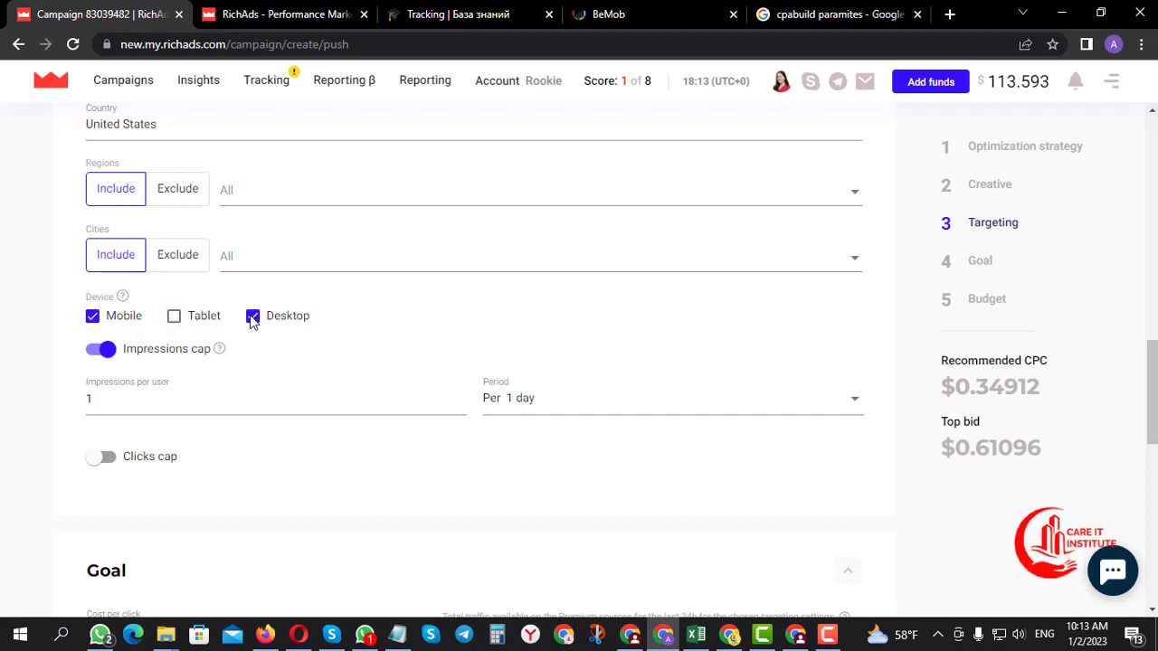
left_click(253, 318)
scroll(340, 333, "down", 1)
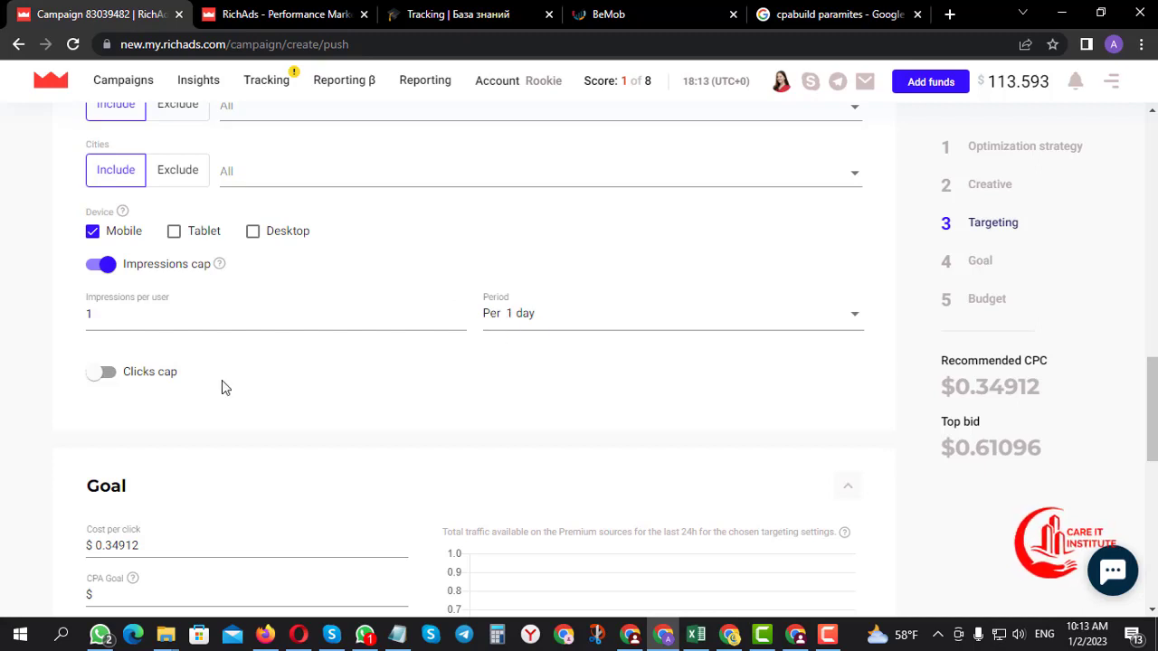
left_click(114, 375)
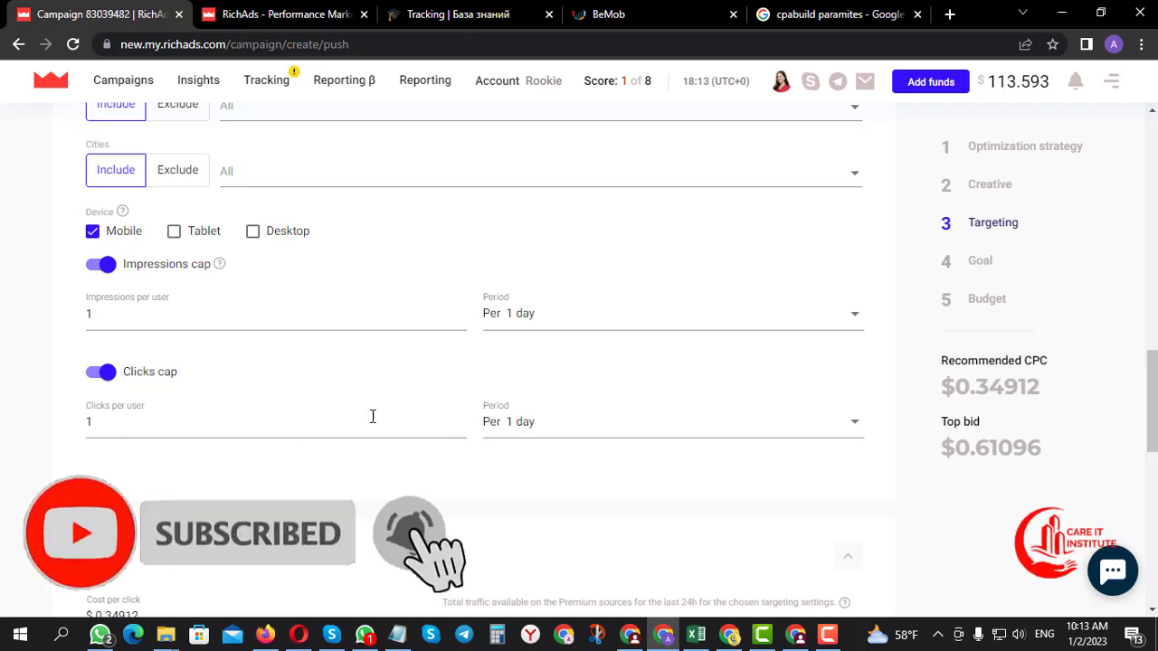
- Set the campaign goal's cost per click to $0.05
scroll(377, 413, "down", 2)
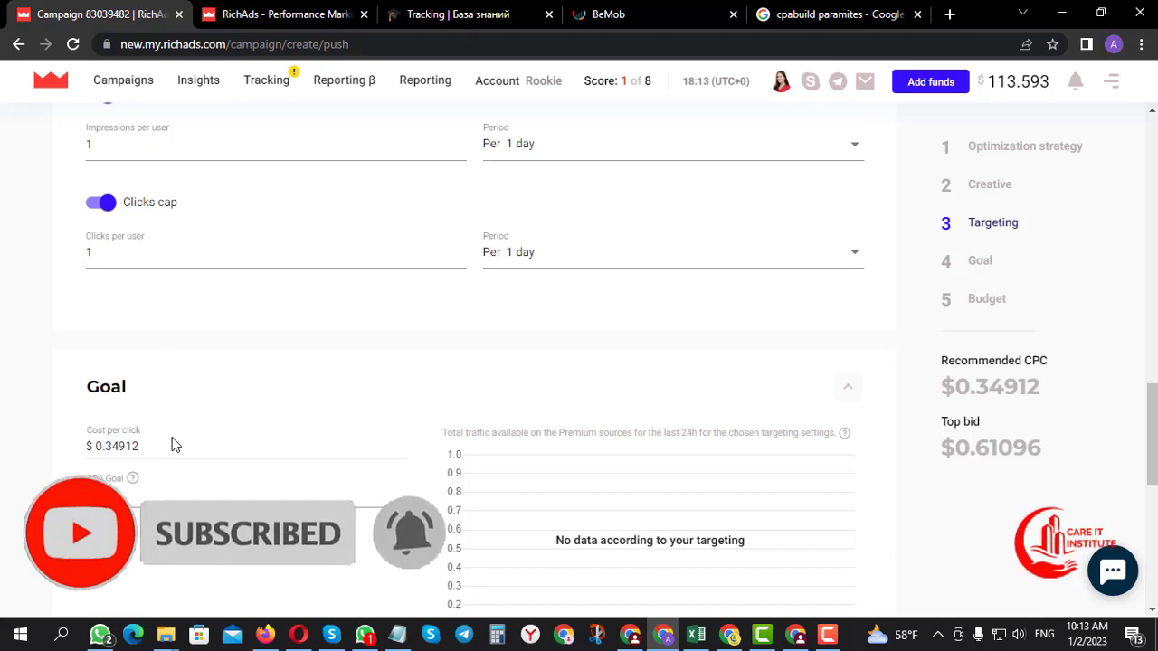
scroll(178, 442, "down", 1)
scroll(177, 441, "down", 1)
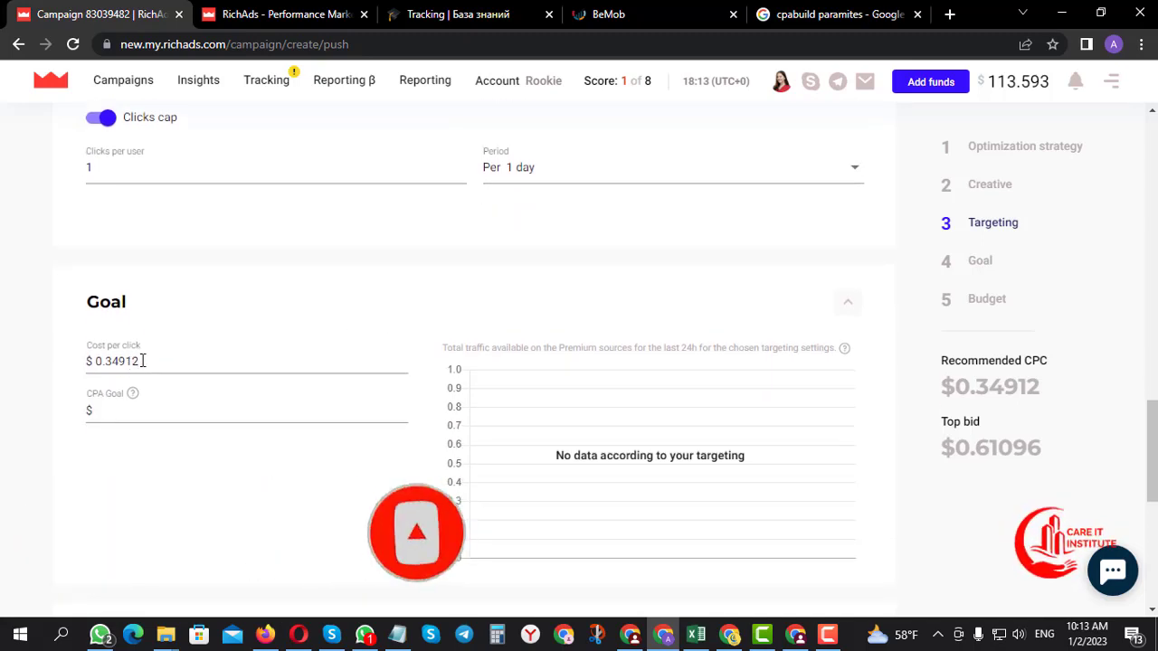
left_click_drag(140, 361, 110, 362)
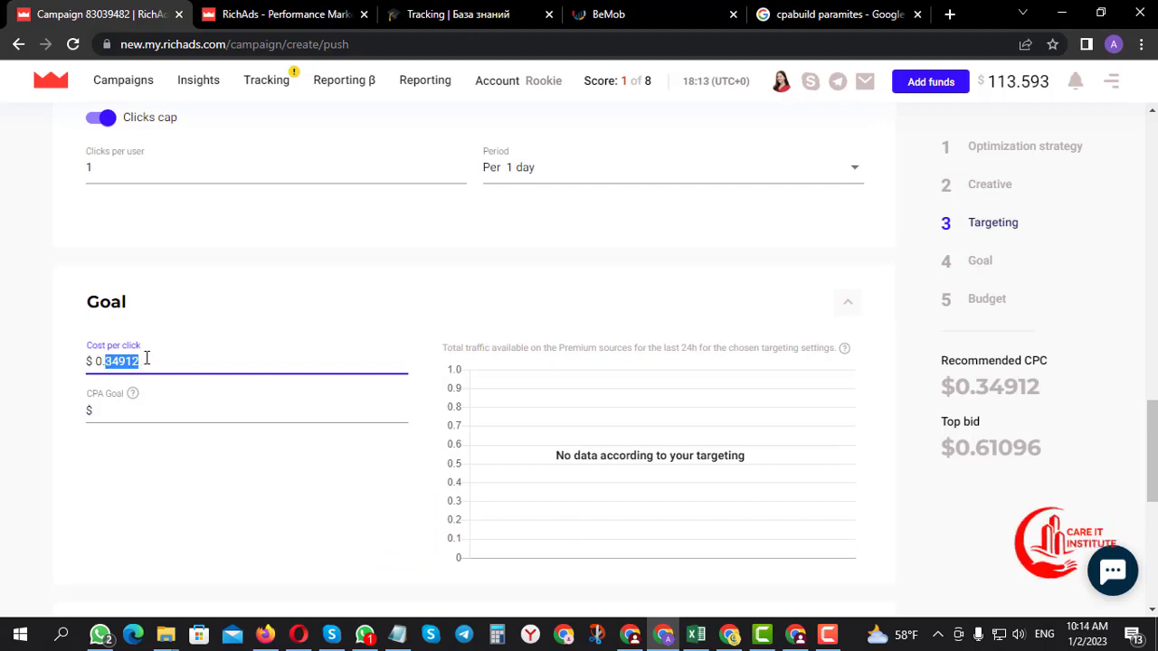
left_click(209, 315)
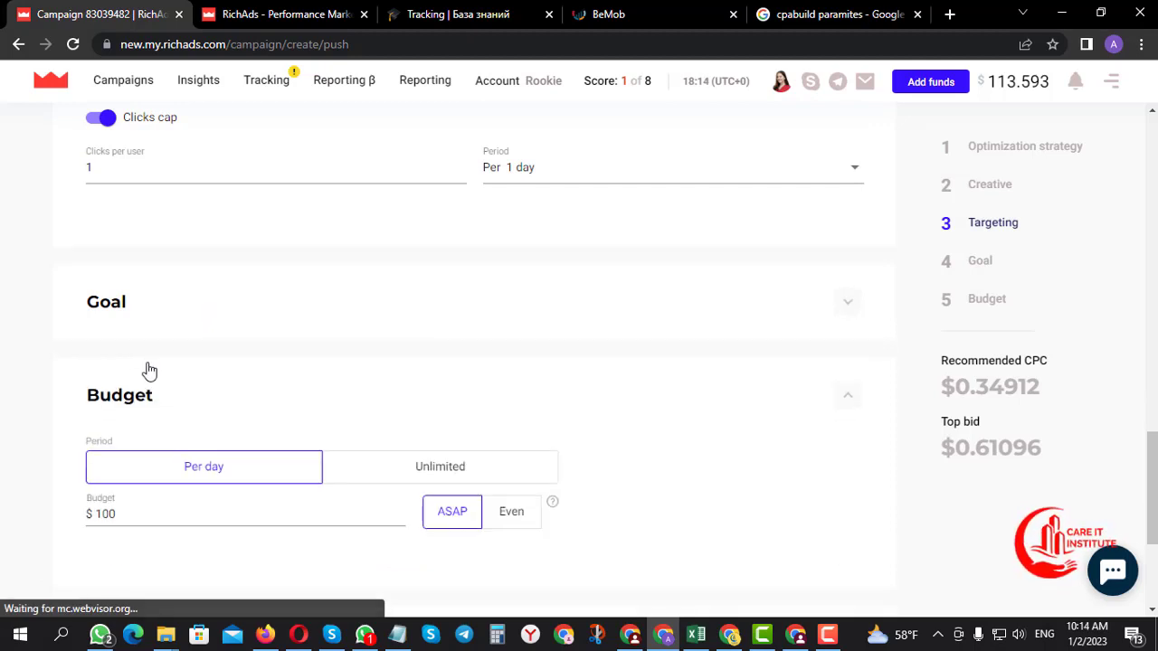
left_click(111, 312)
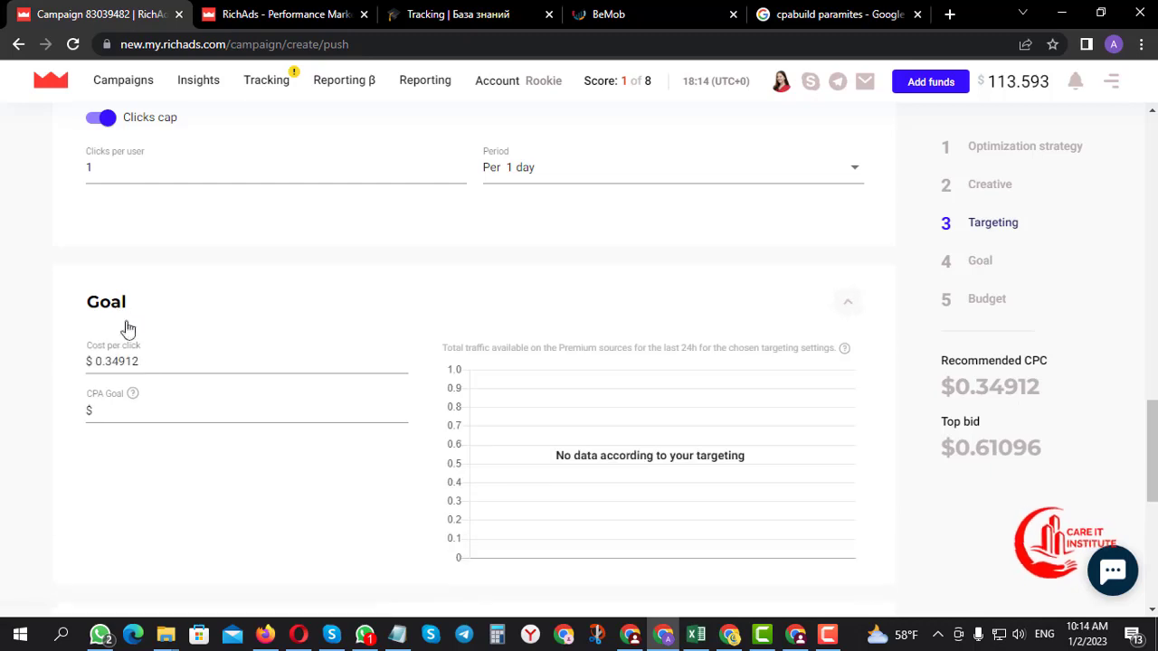
left_click_drag(140, 361, 112, 361)
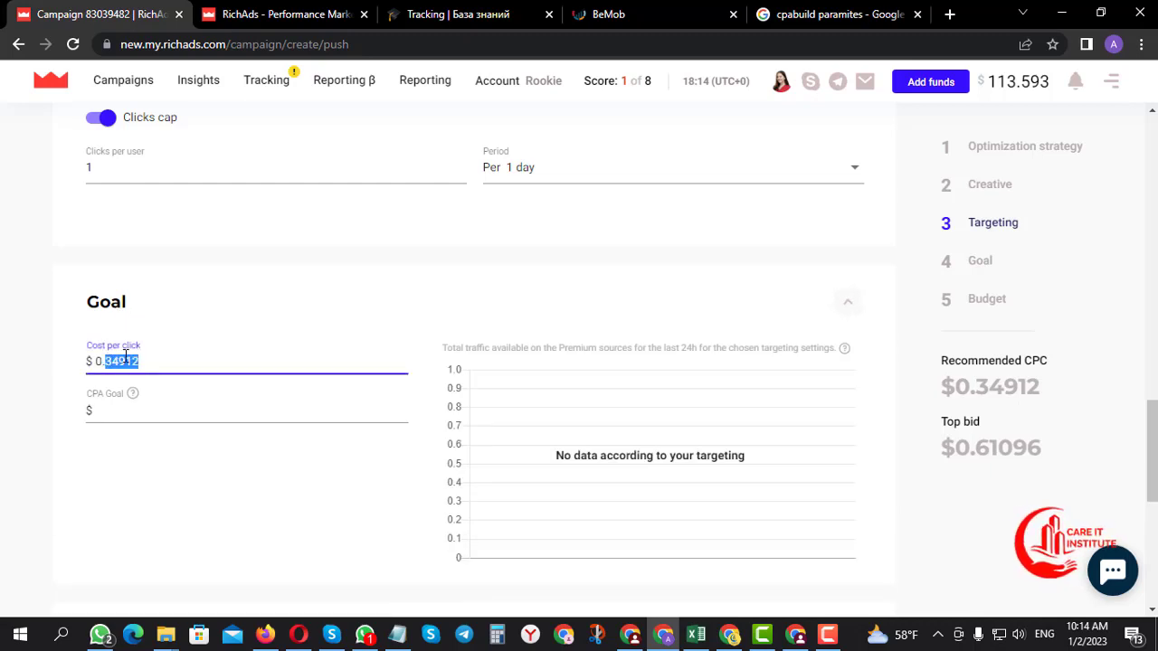
type("05")
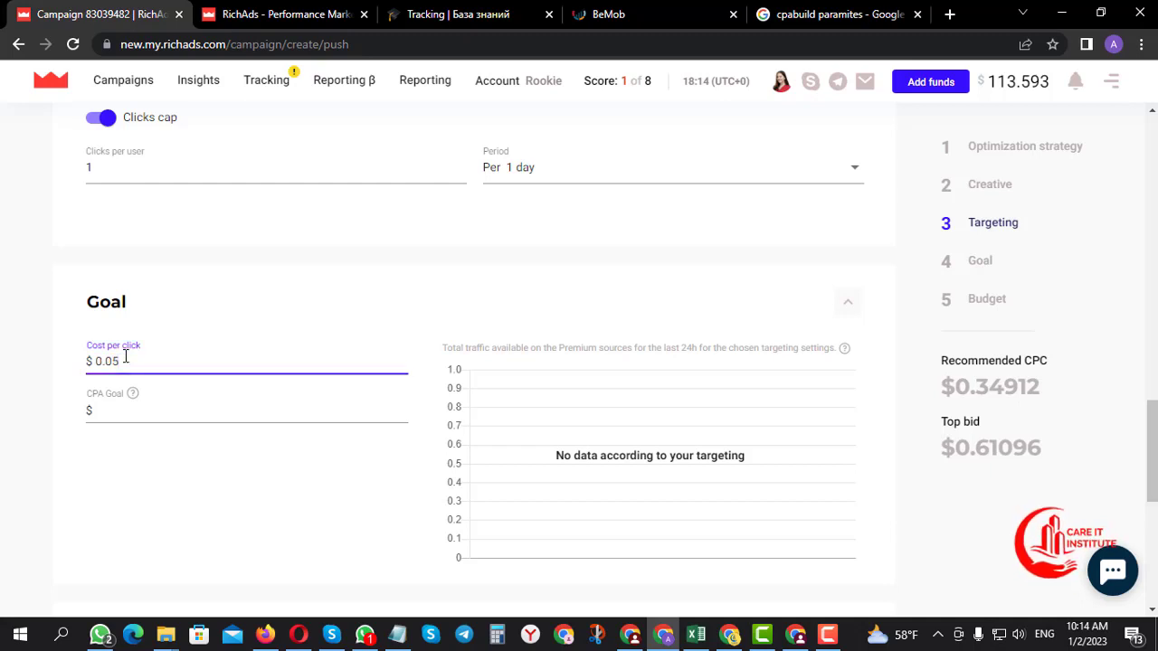
- Change the cost per click to $0.028 and go to the CPA goal without entering a value
type("28")
left_click(356, 254)
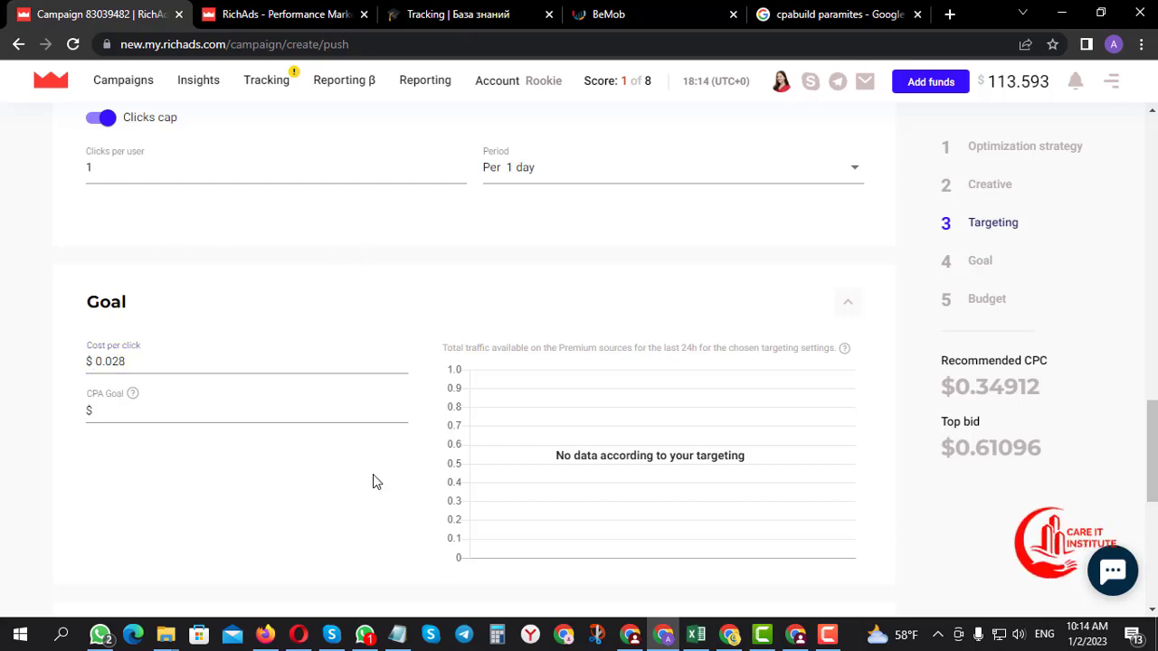
left_click(145, 409)
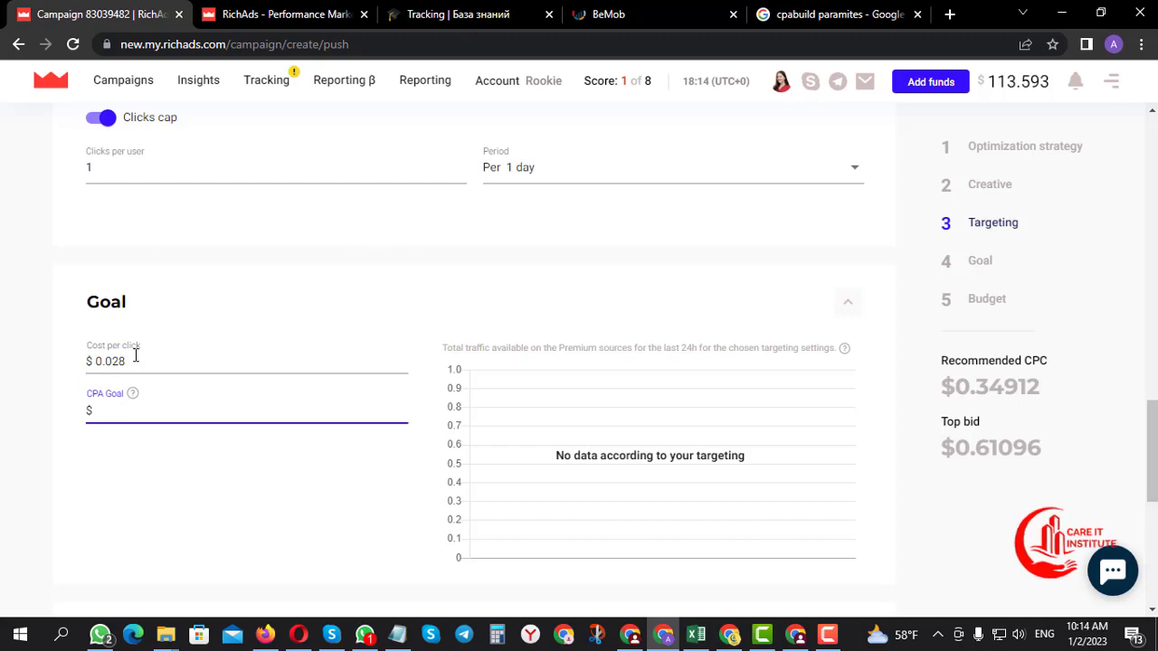
- Set the cost per click back to $0.05
left_click(131, 361)
left_click_drag(129, 362, 115, 359)
type("5")
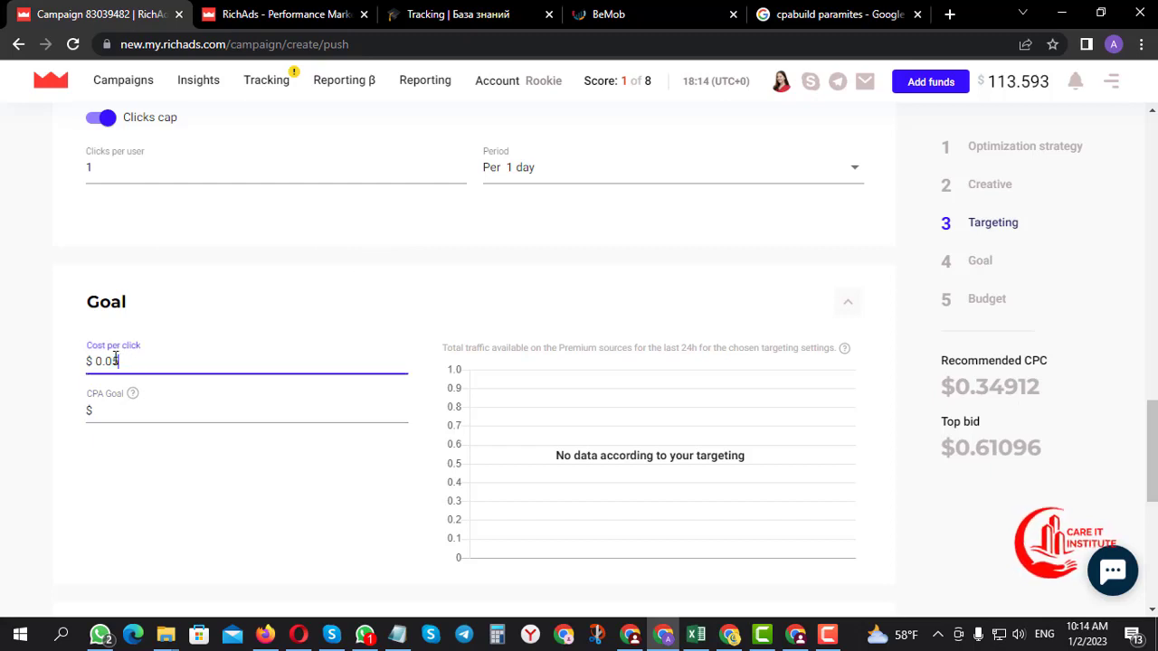
left_click(321, 275)
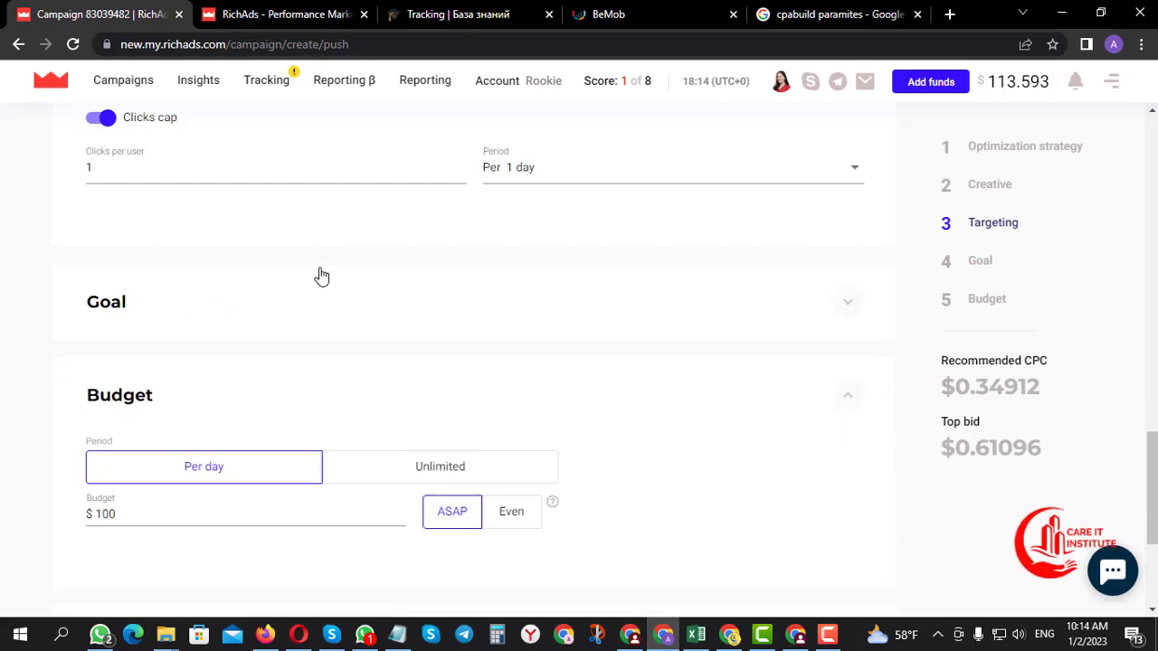
left_click(142, 309)
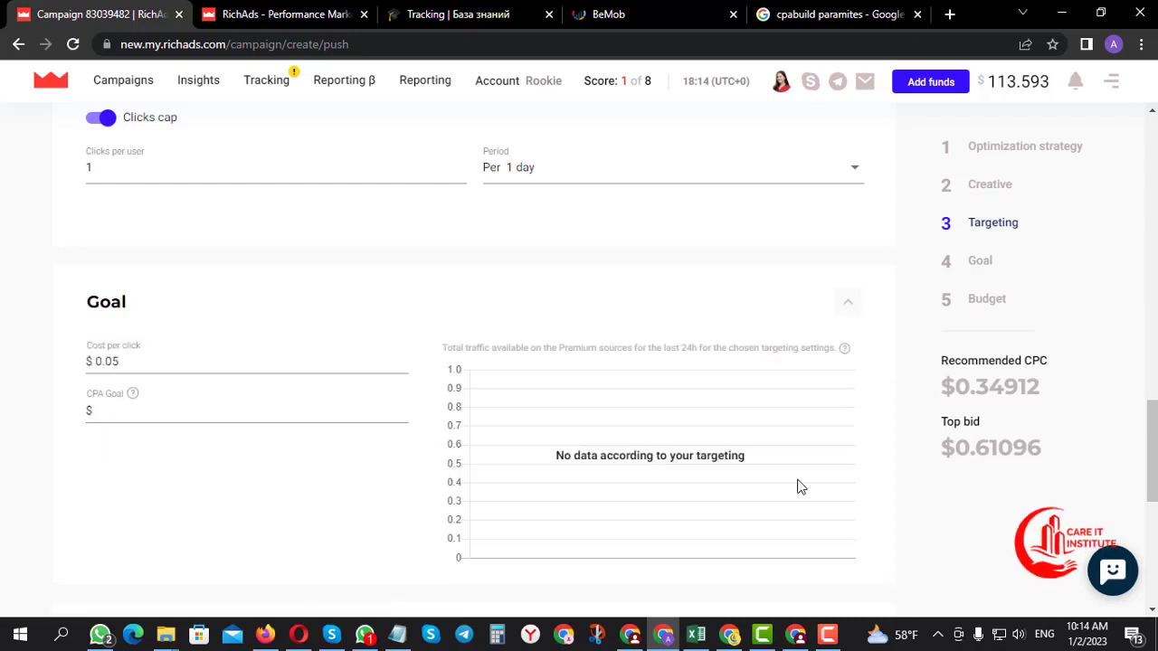
left_click_drag(556, 455, 734, 456)
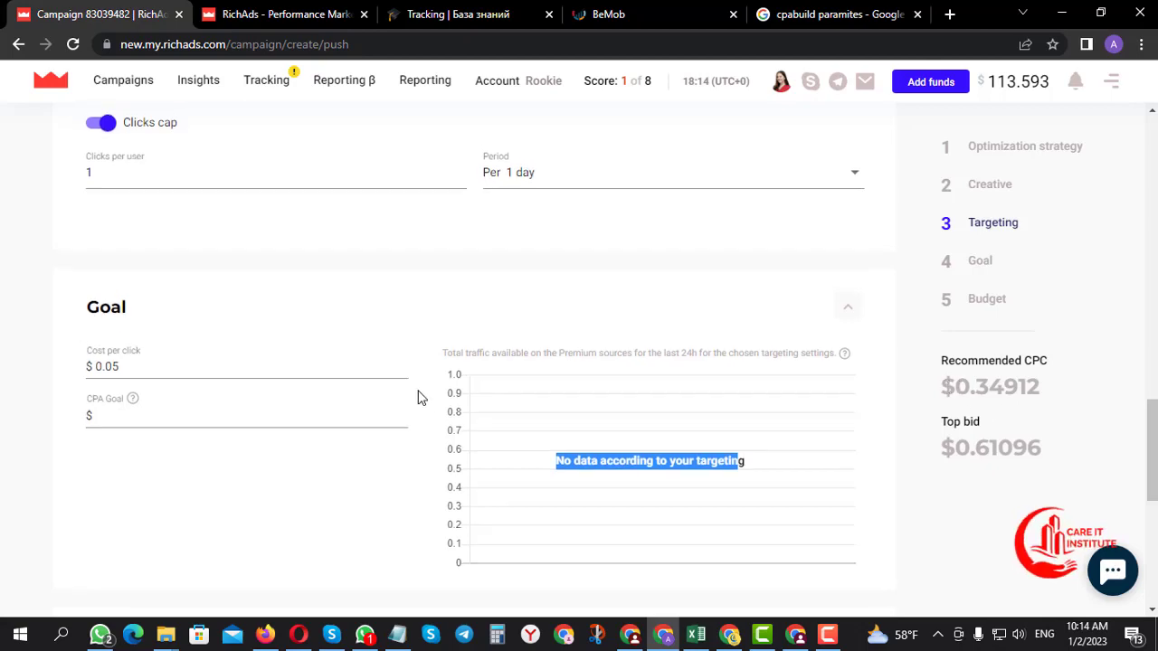
scroll(416, 403, "up", 8)
scroll(413, 416, "down", 8)
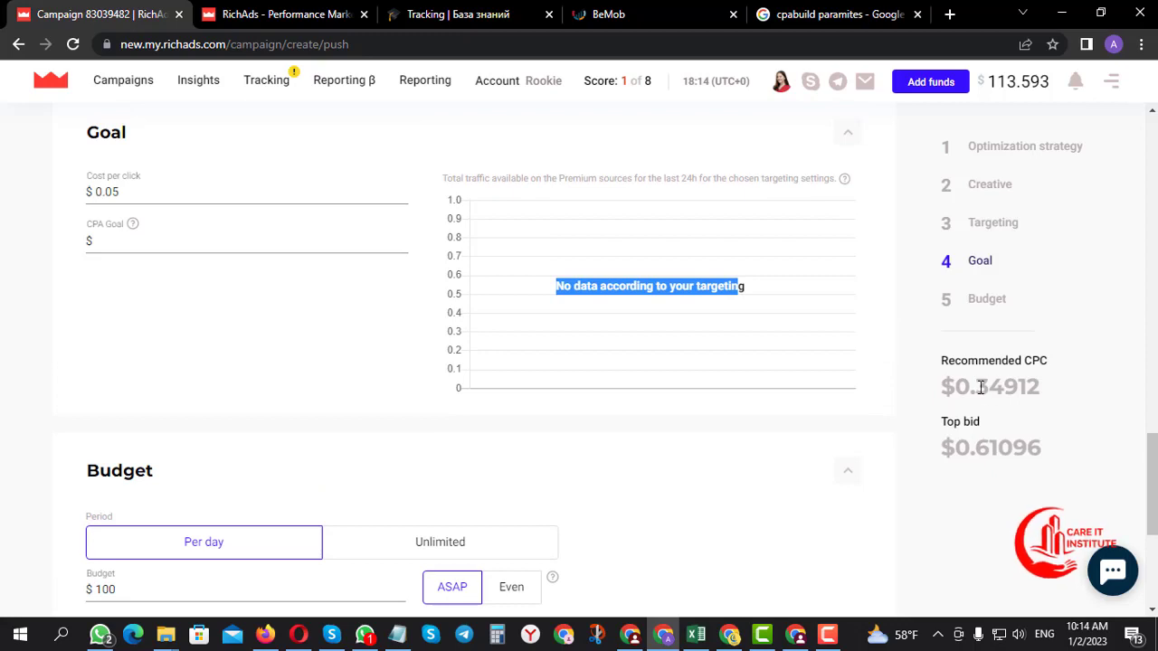
- Set the goal's cost per click to the recommended CPC of $0.34912
left_click_drag(978, 387, 1042, 387)
key("ctrl+c")
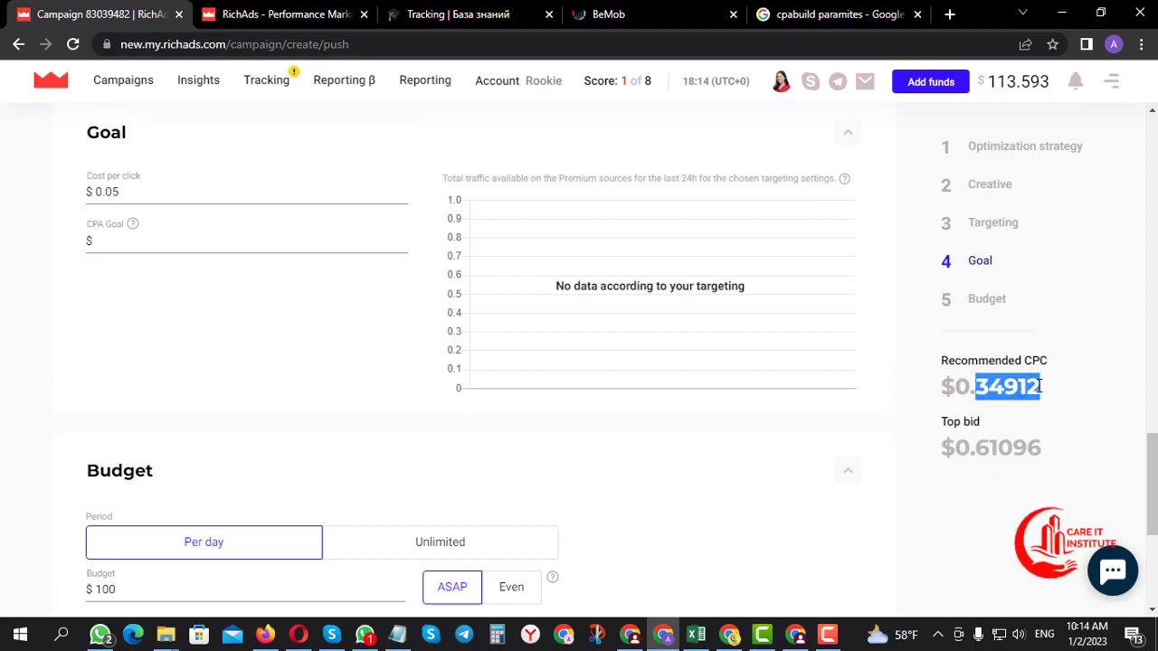
left_click_drag(119, 191, 107, 186)
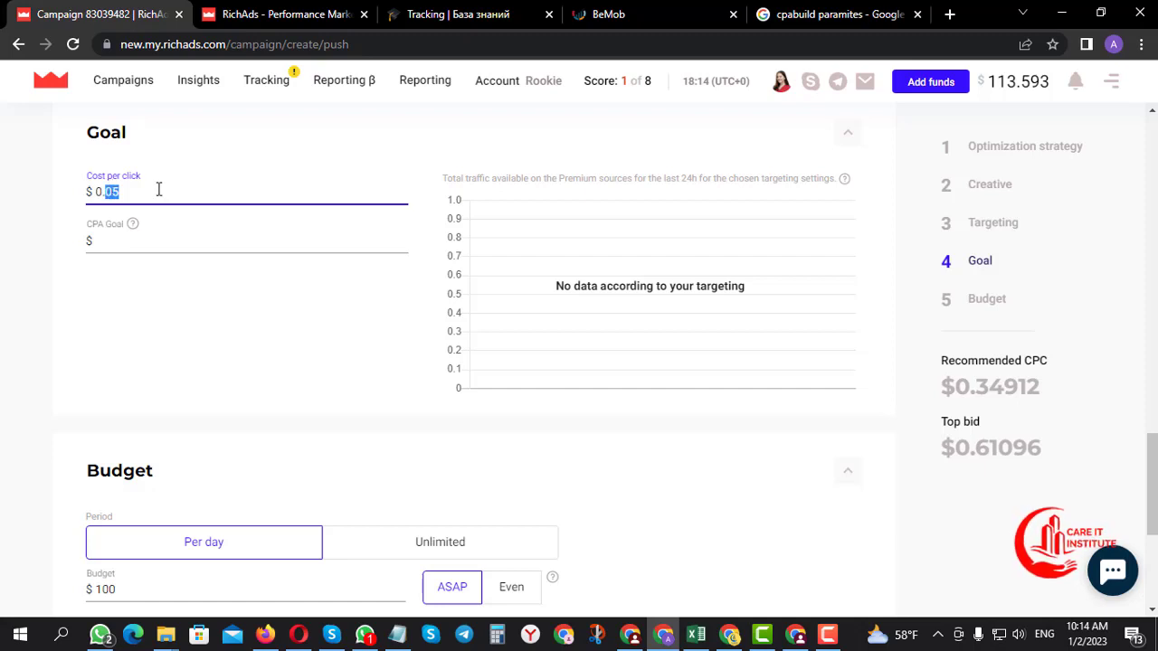
key("ctrl+v")
left_click(298, 309)
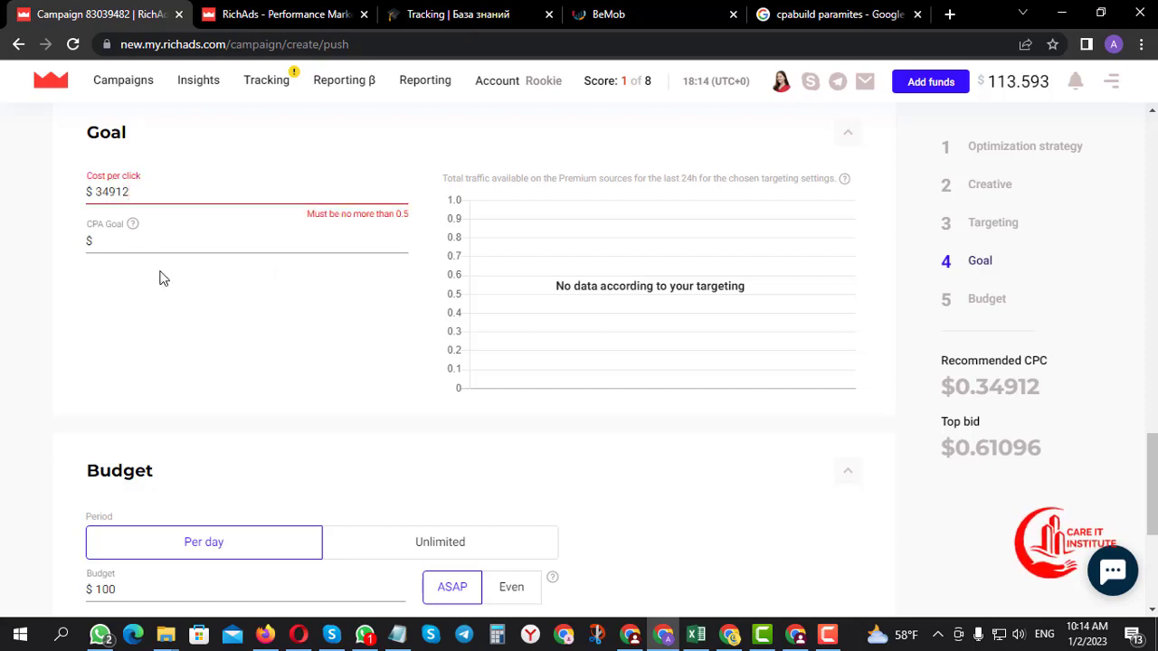
left_click(98, 192)
type("0.")
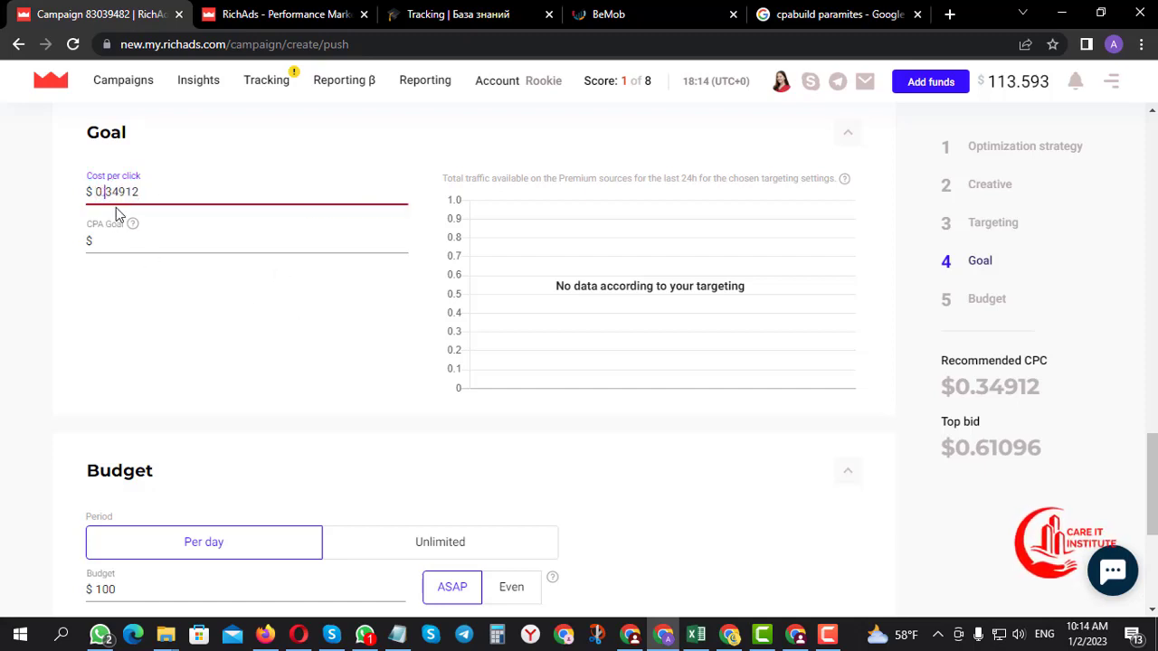
left_click(284, 323)
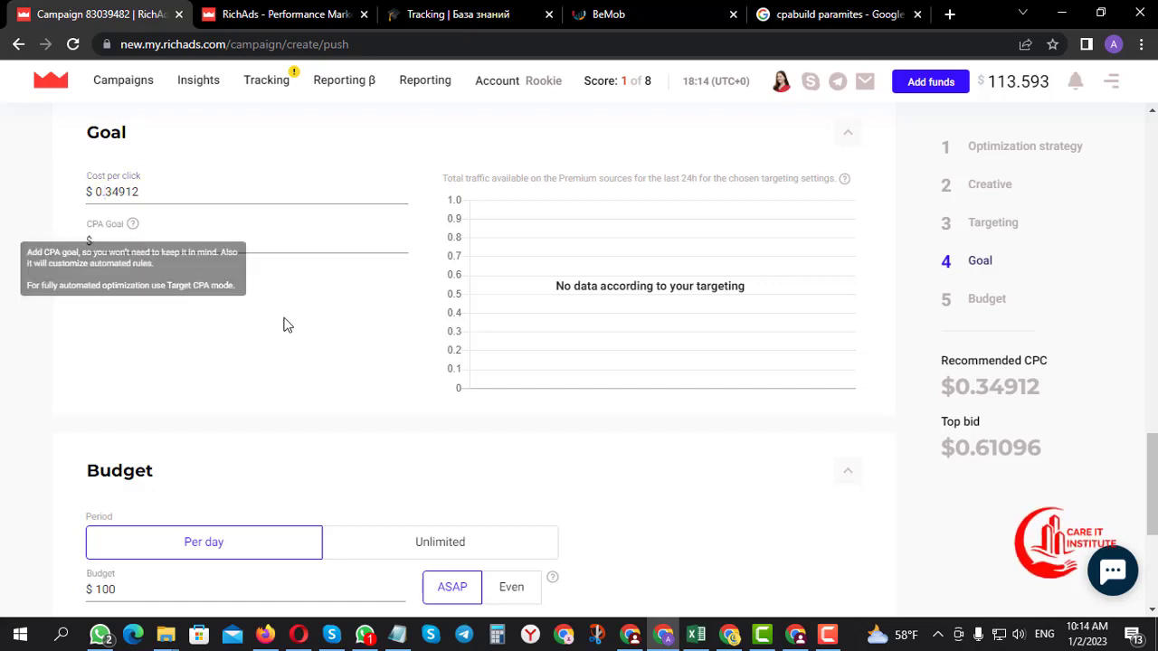
- Set the goal's cost per click to $0.05 and the CPA goal to $2
left_click(123, 236)
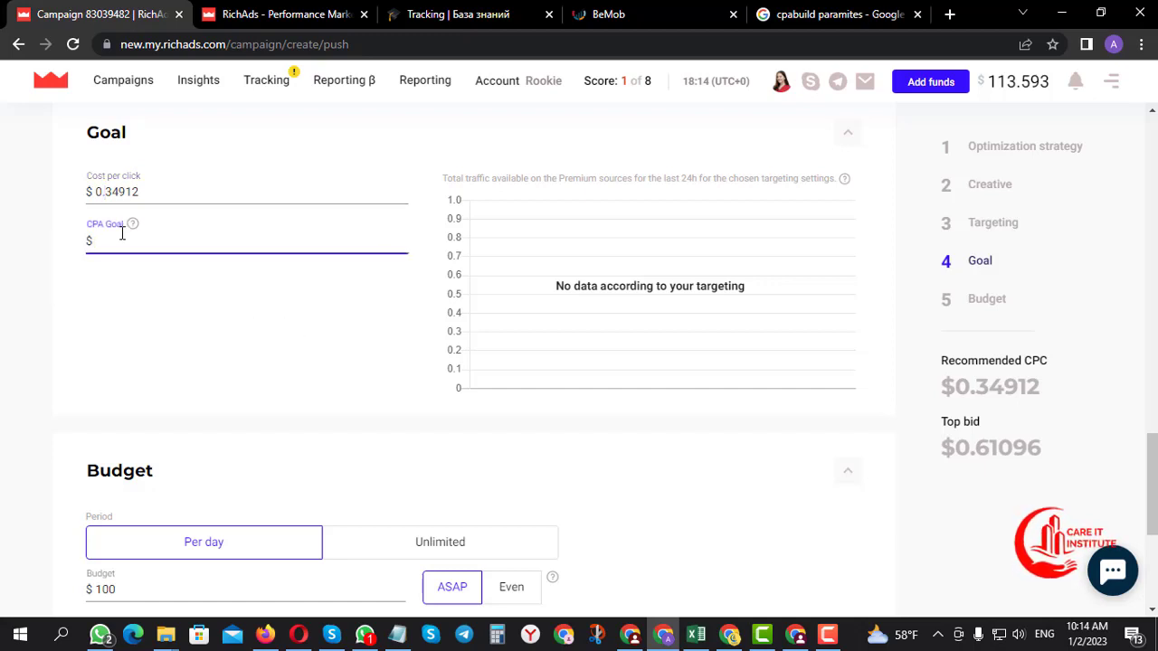
left_click_drag(161, 191, 109, 186)
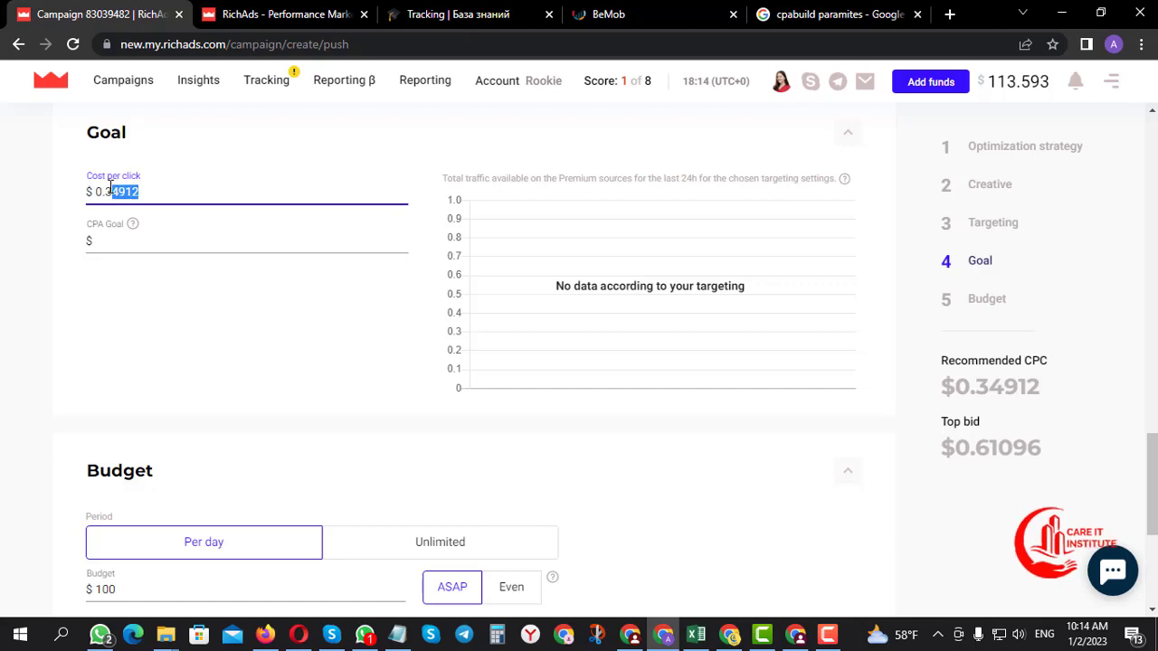
type("0")
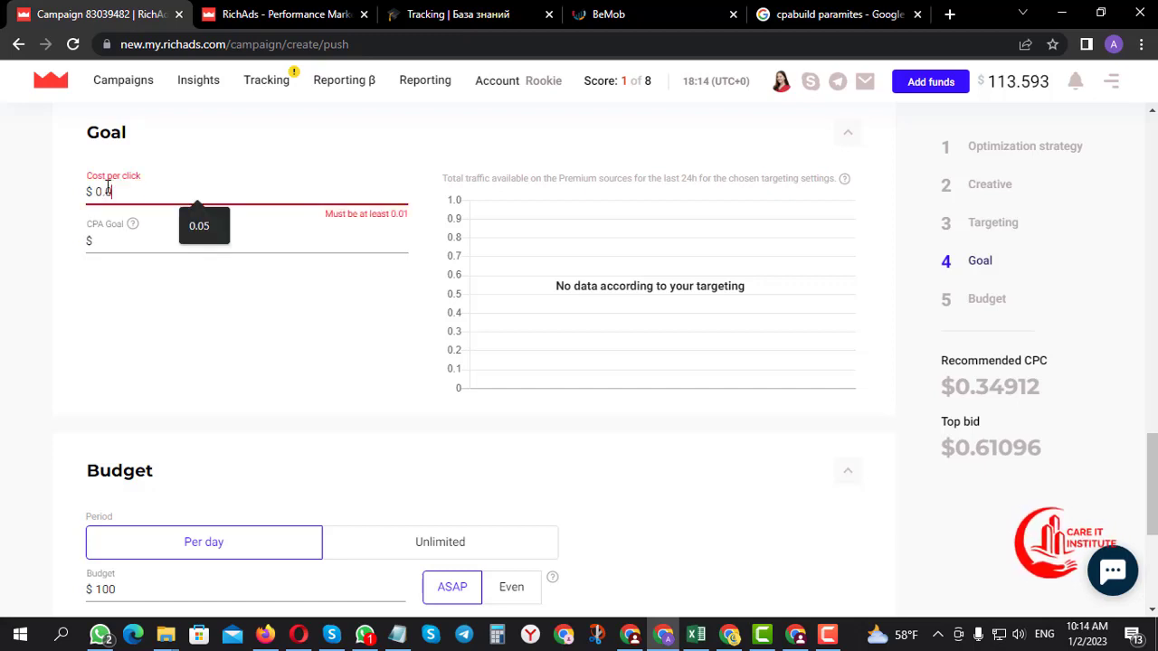
type("5")
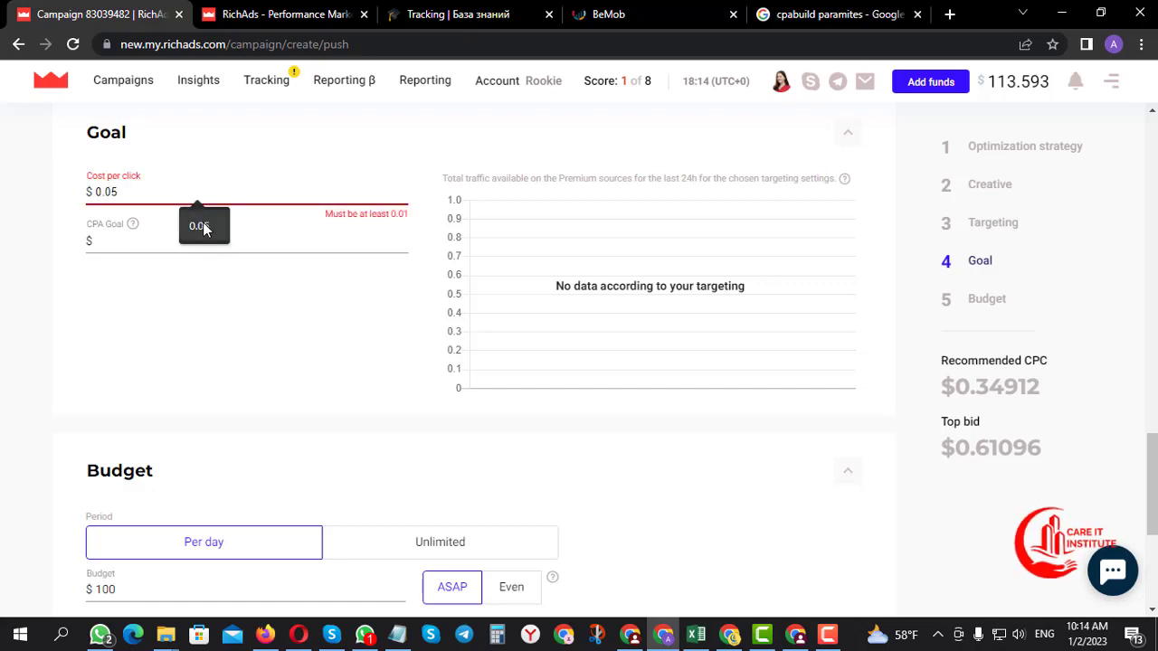
left_click(106, 237)
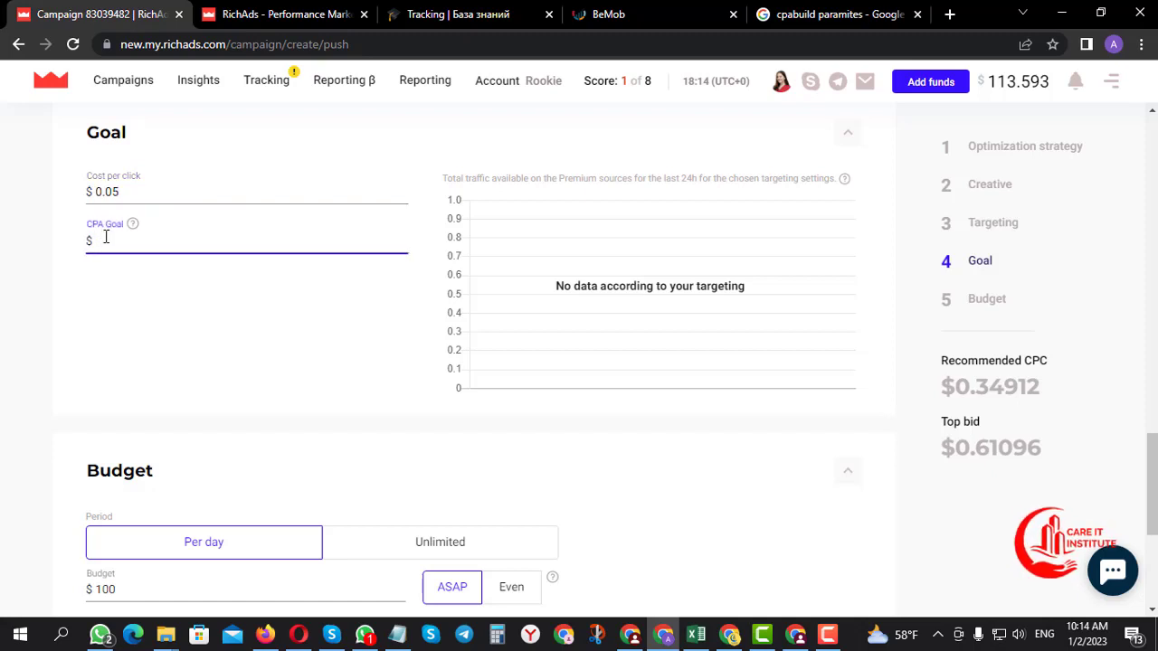
left_click(155, 323)
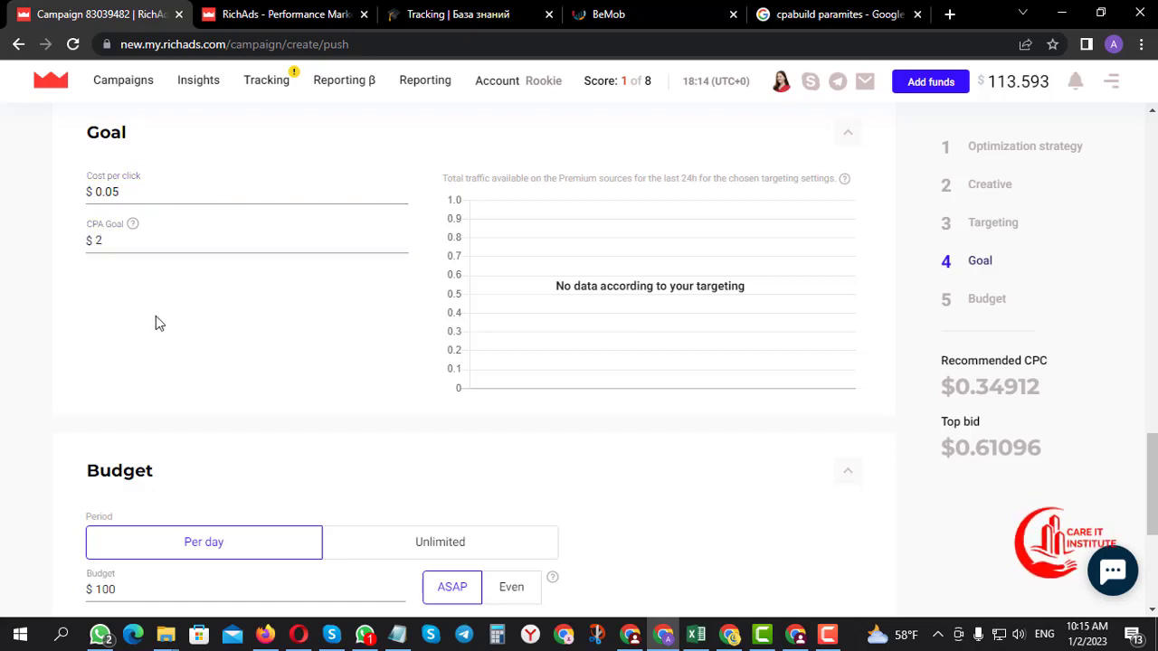
- Set the campaign's per-day budget to $30
scroll(196, 356, "down", 2)
left_click(125, 420)
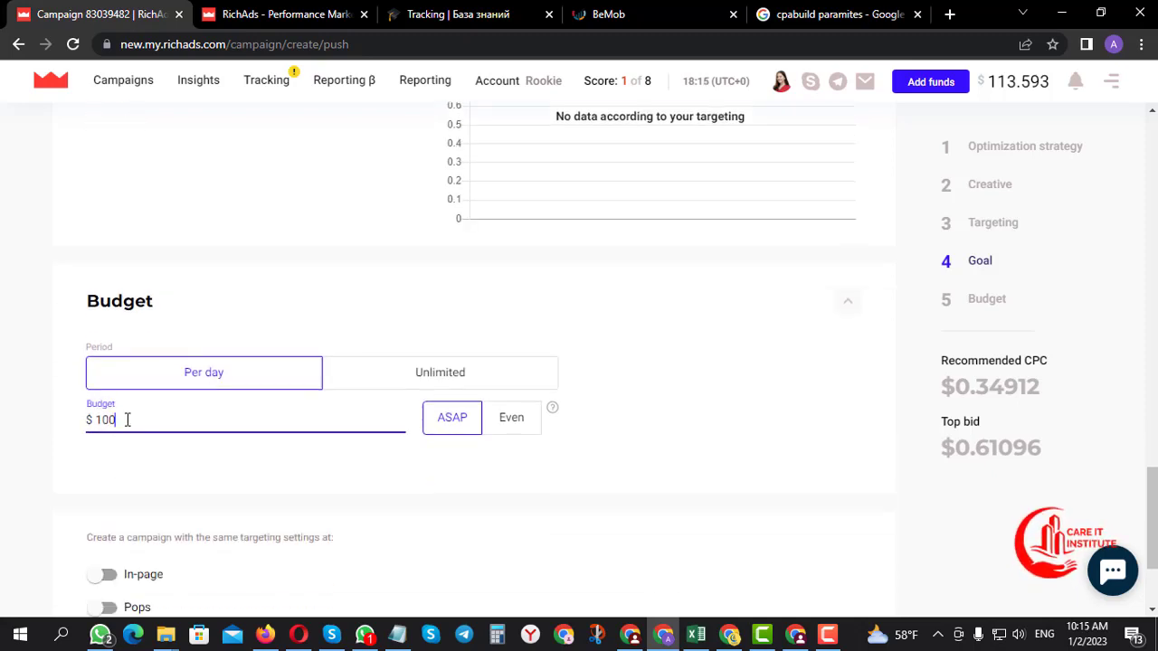
double_click(102, 419)
type("30")
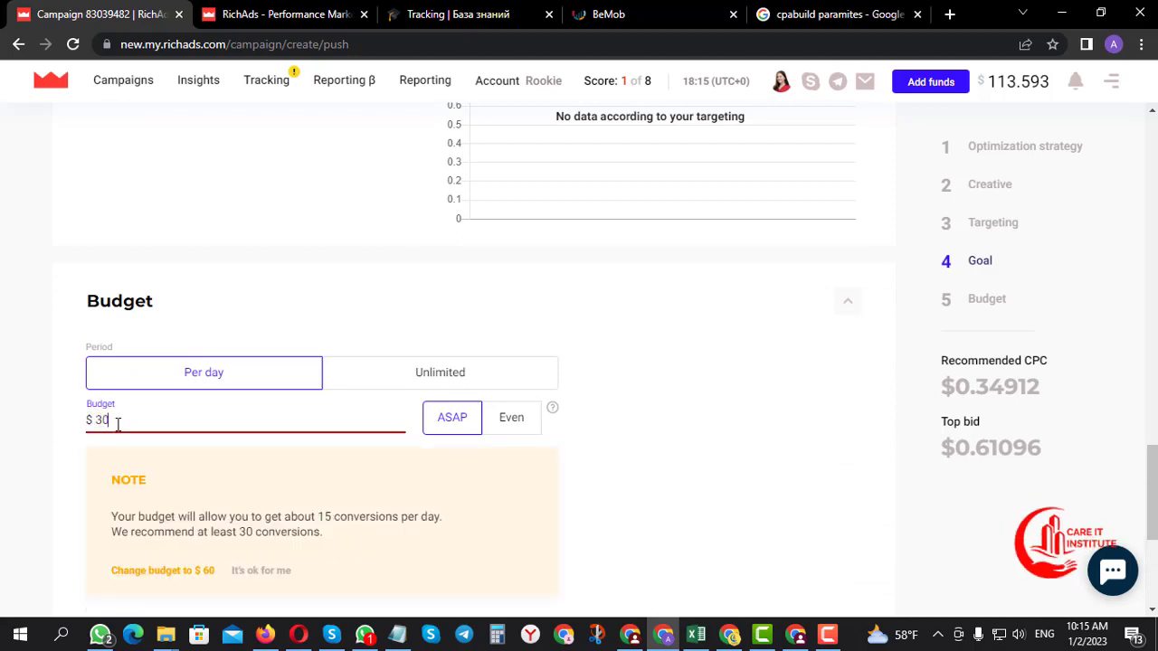
left_click(785, 343)
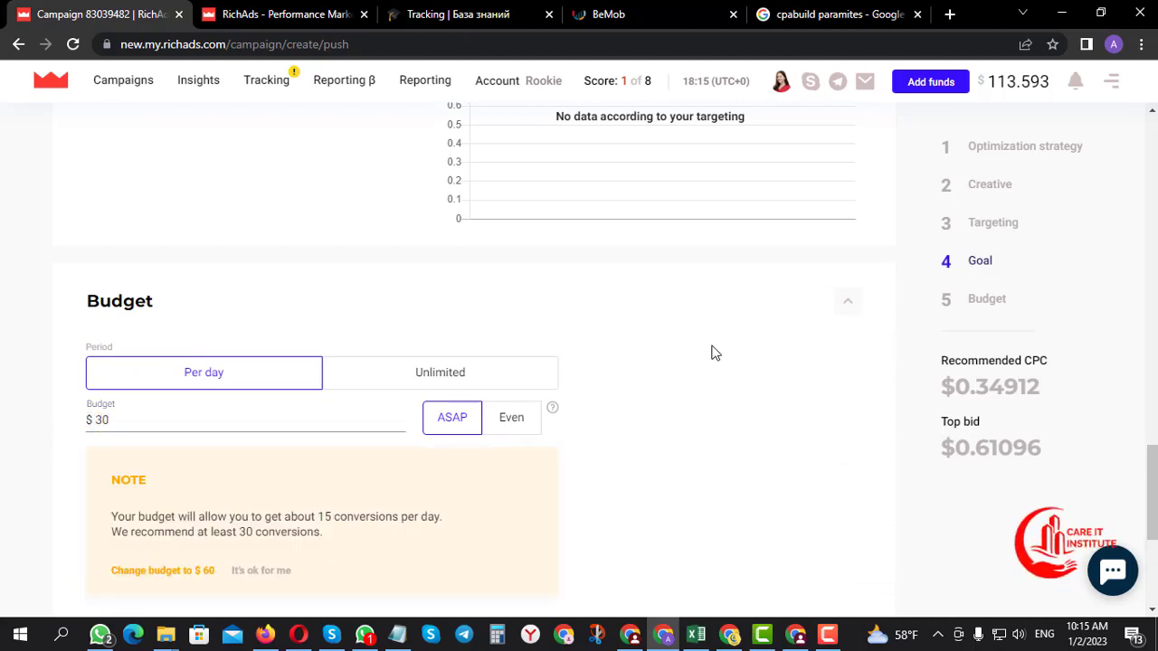
scroll(534, 388, "down", 3)
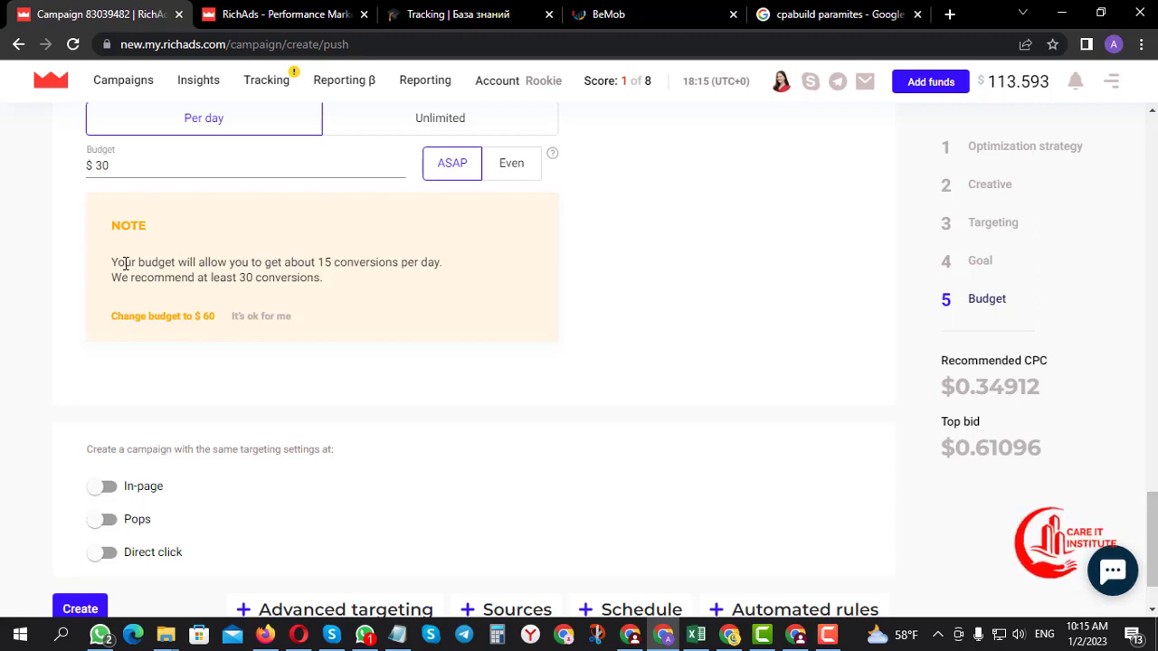
left_click_drag(319, 262, 444, 263)
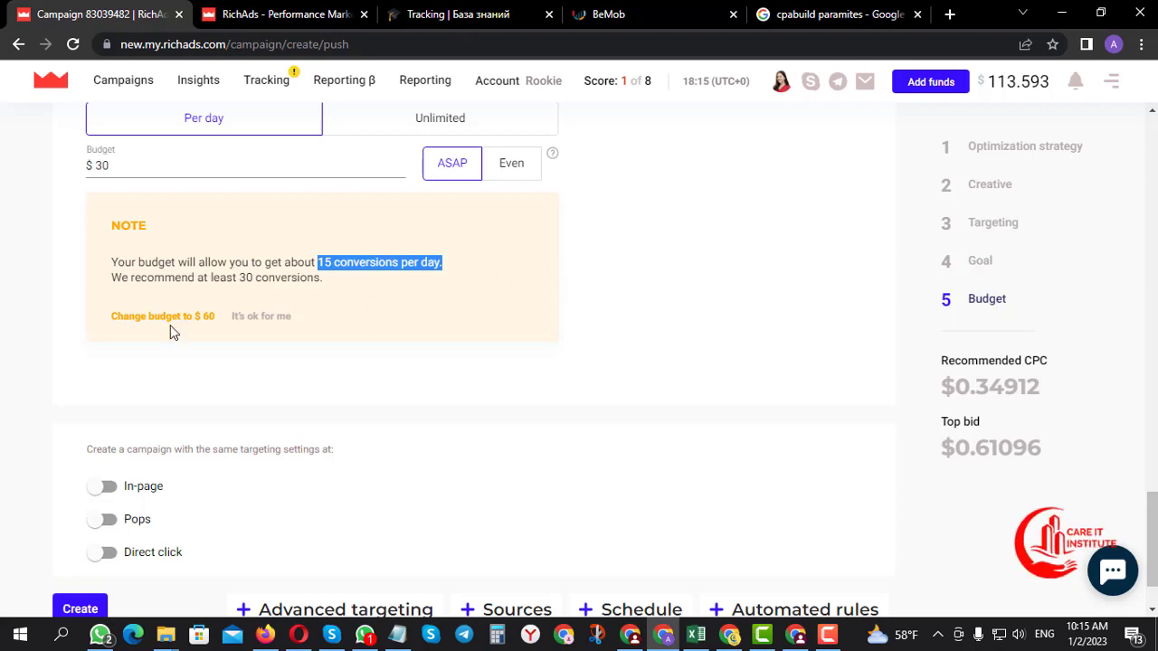
- Try enabling same-targeting campaigns at In-page, Pops and Direct click, and switch all three off again
scroll(619, 335, "down", 1)
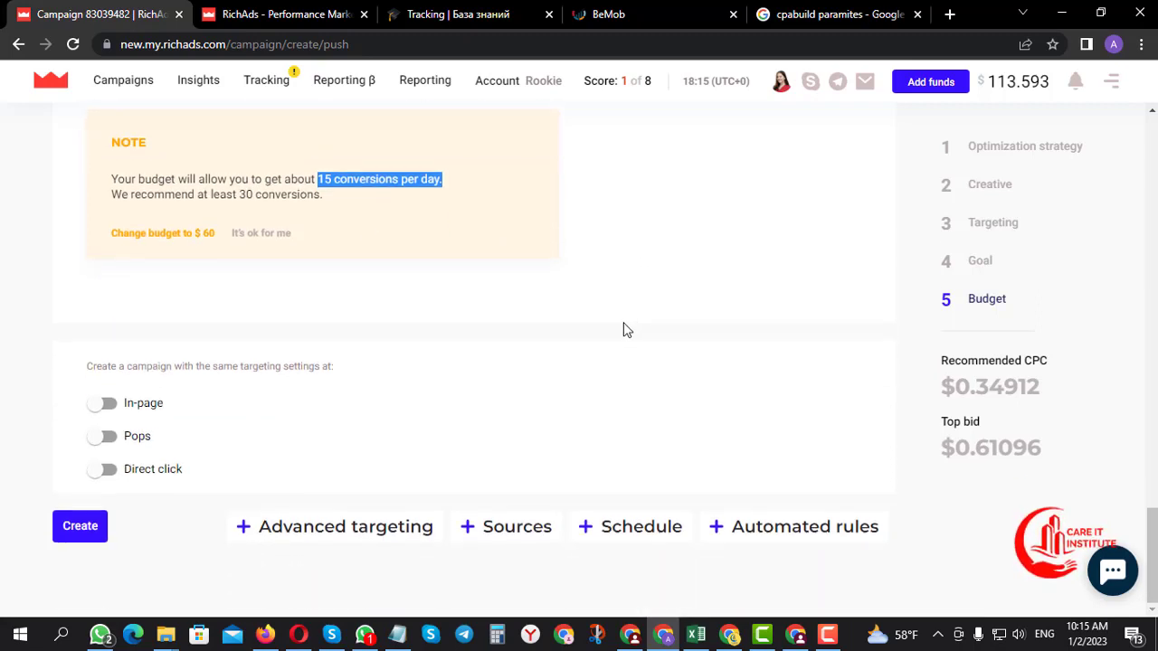
left_click(108, 405)
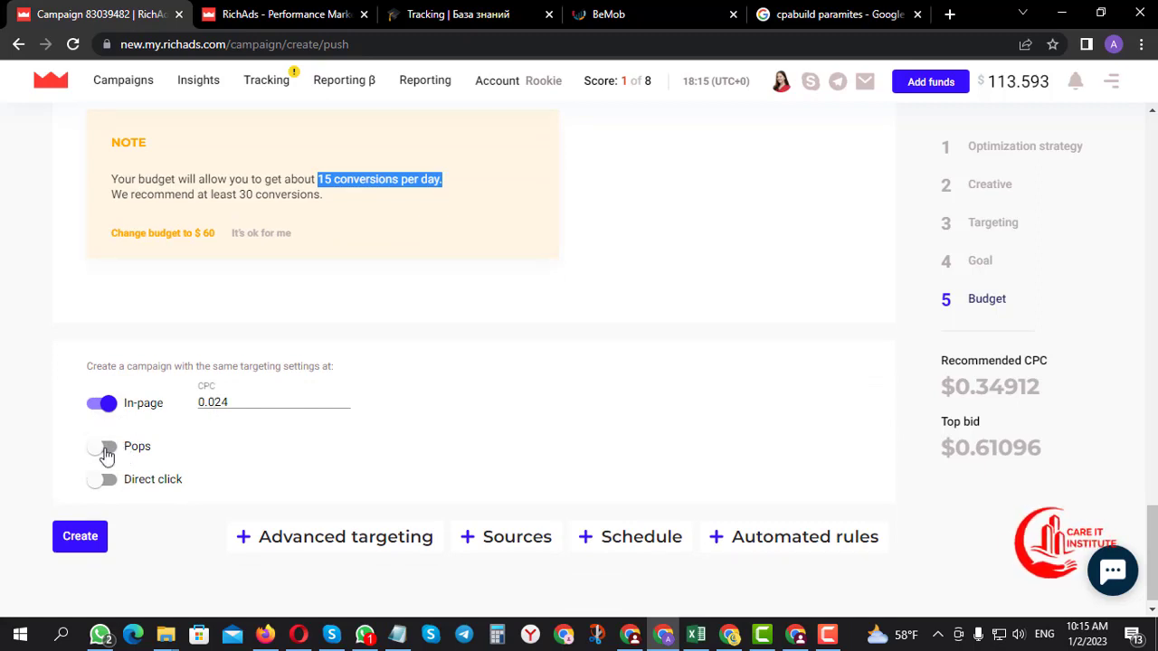
left_click(107, 449)
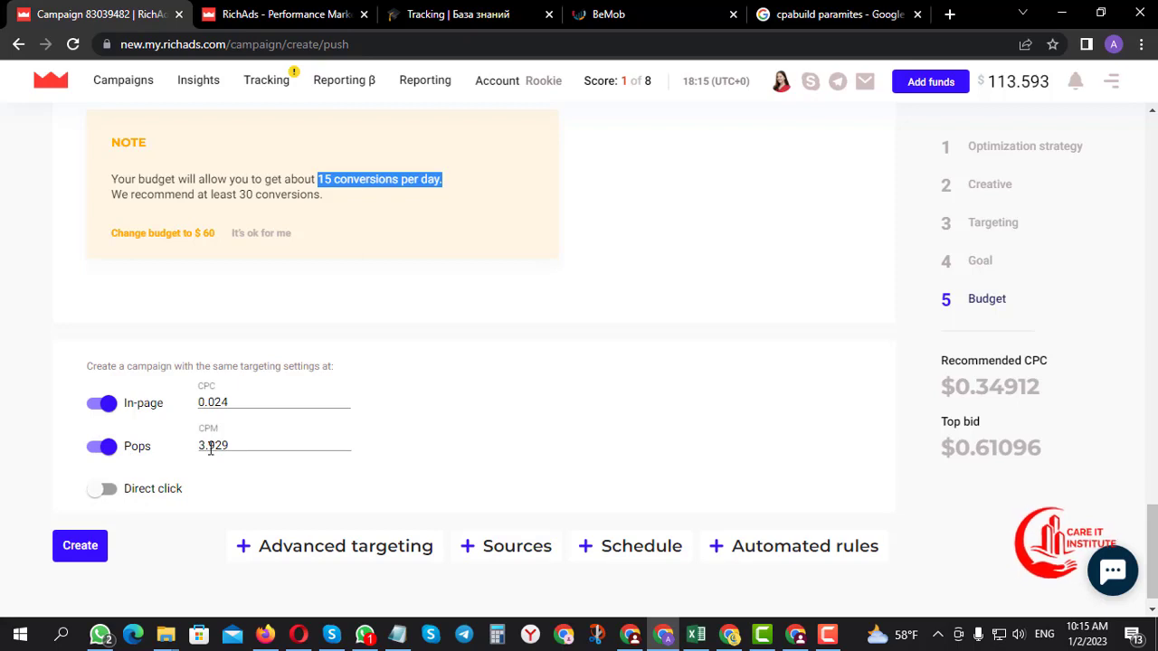
left_click(107, 491)
left_click(96, 490)
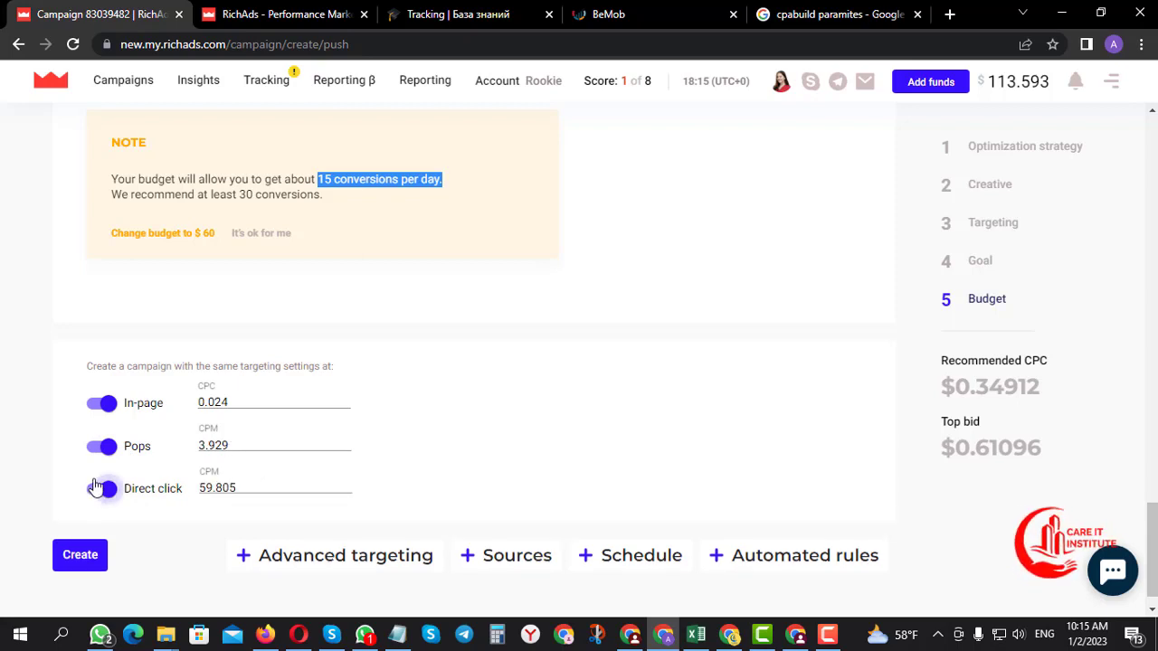
left_click(97, 445)
left_click(99, 408)
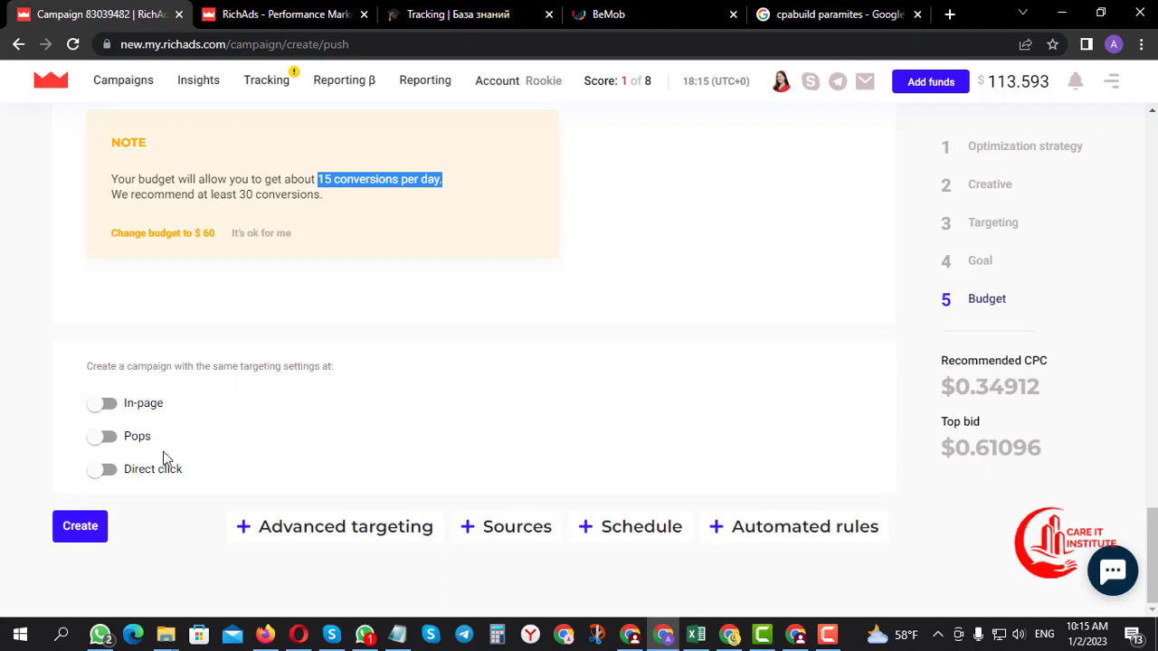
left_click(107, 470)
left_click(99, 472)
left_click(106, 470)
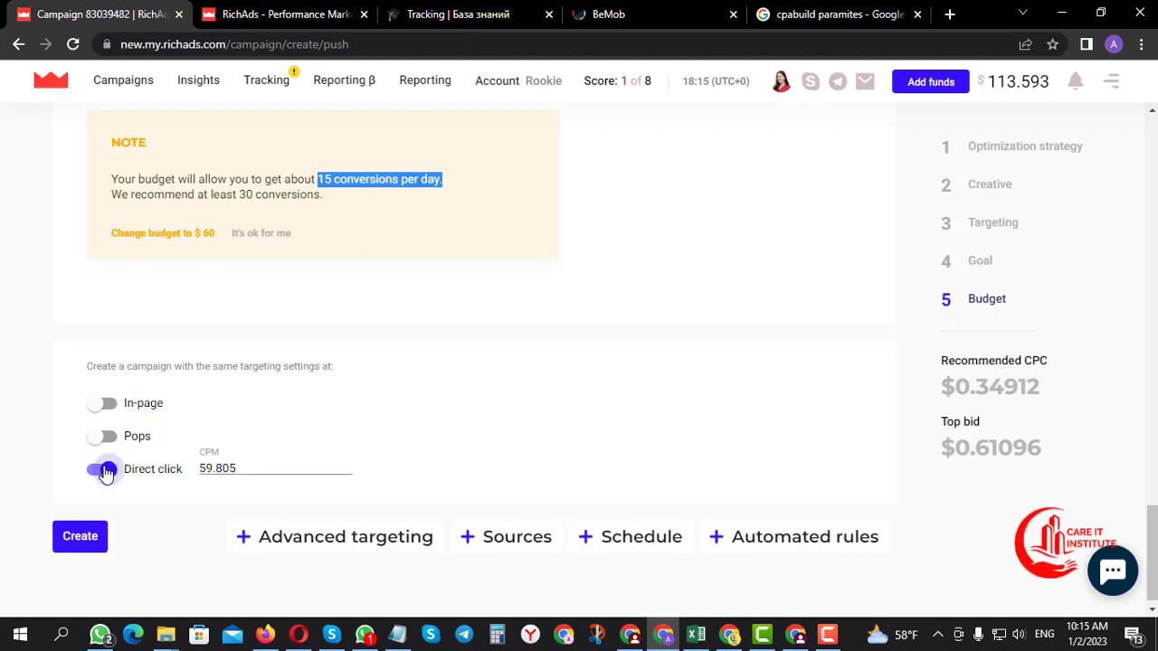
left_click(109, 470)
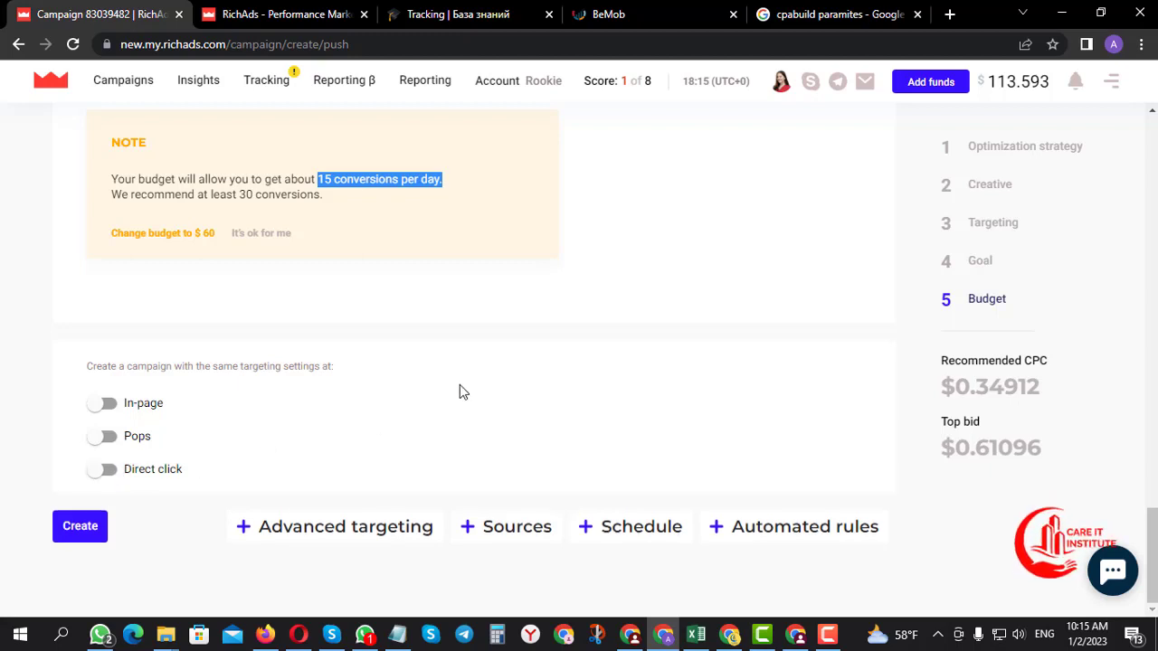
- Add the advanced targeting section and filter the OS options by "A" without selecting one
left_click(315, 527)
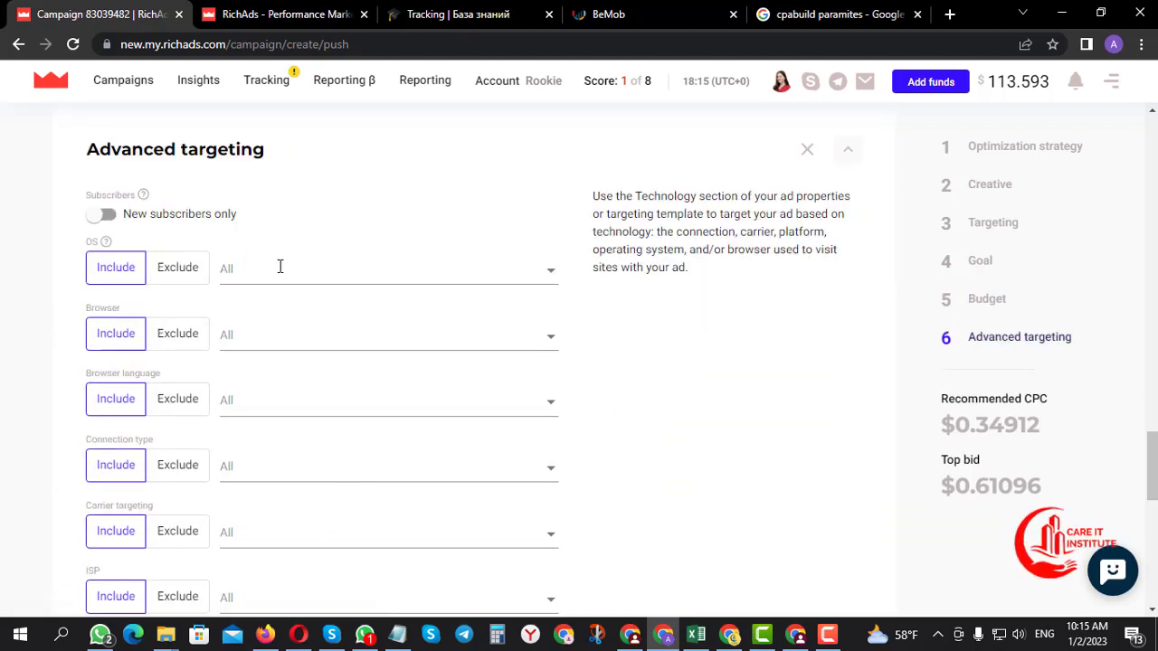
left_click(551, 270)
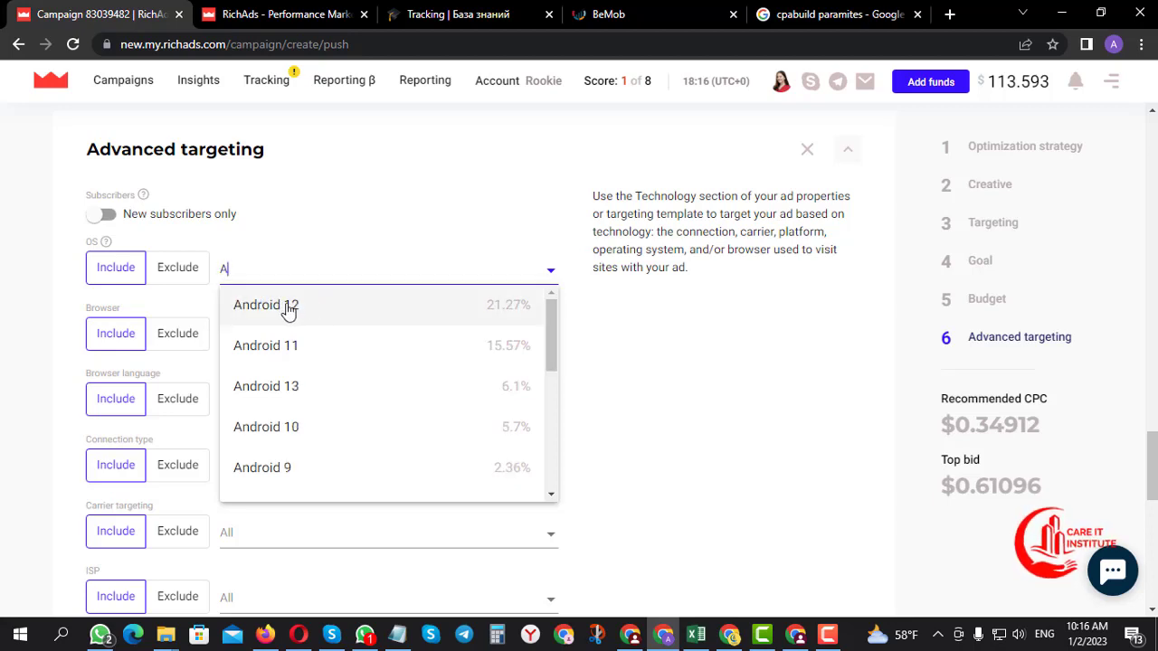
left_click(570, 287)
scroll(571, 287, "down", 3)
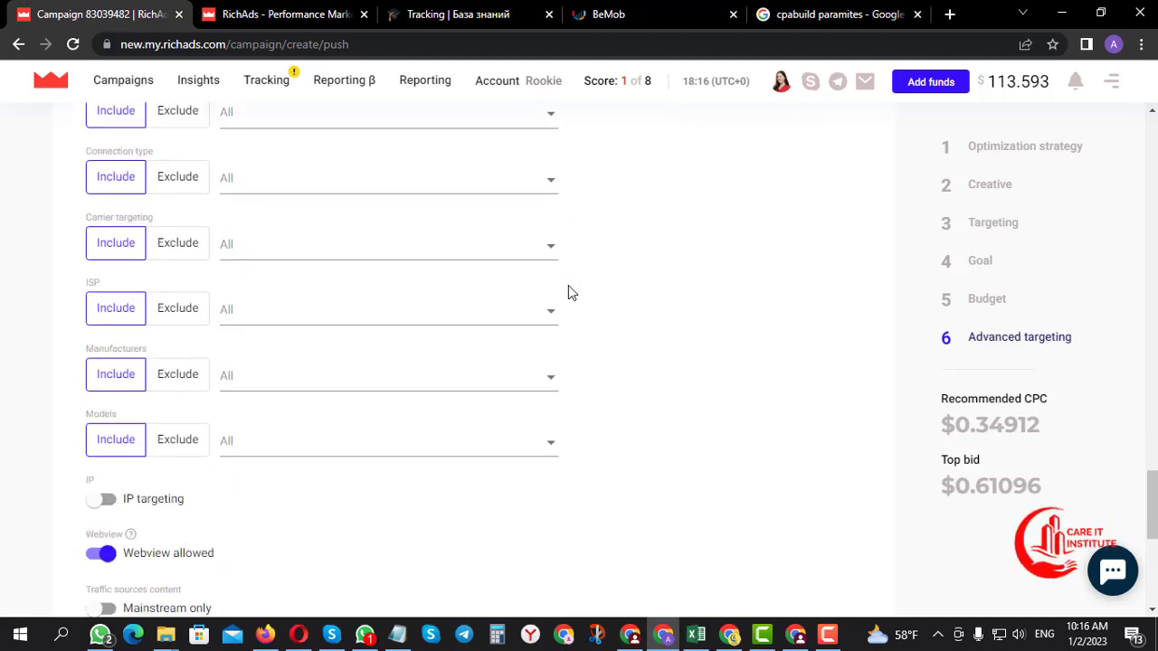
scroll(245, 135, "up", 4)
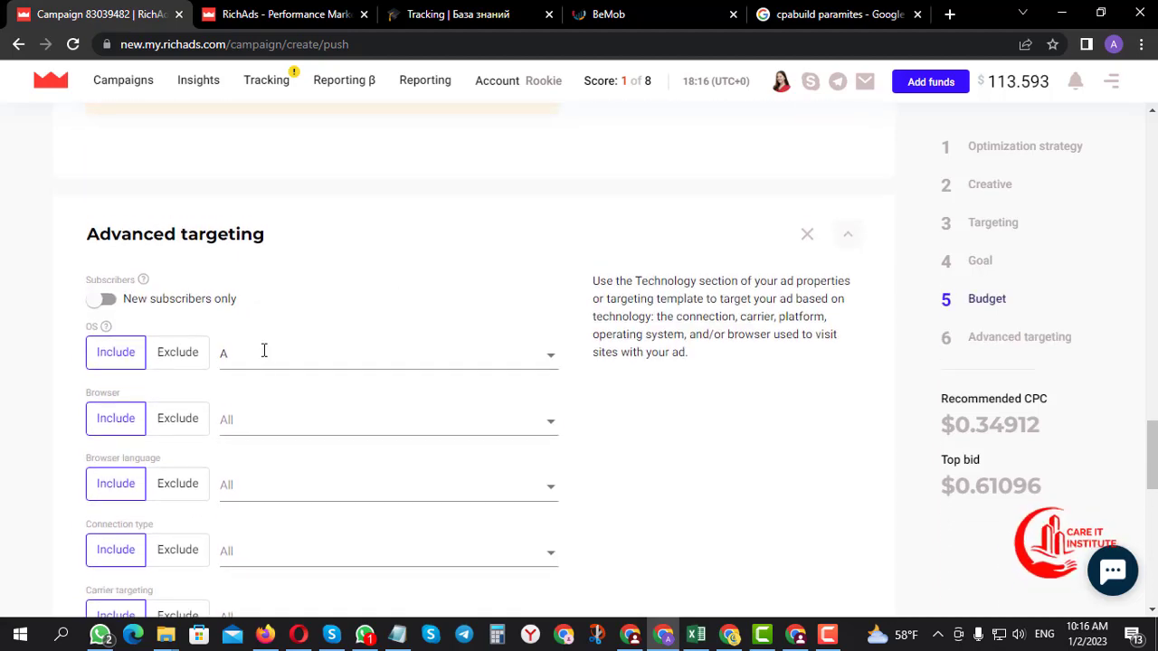
- Restrict the traffic sources content to Mainstream only and add the Sources section to the campaign
scroll(286, 342, "down", 7)
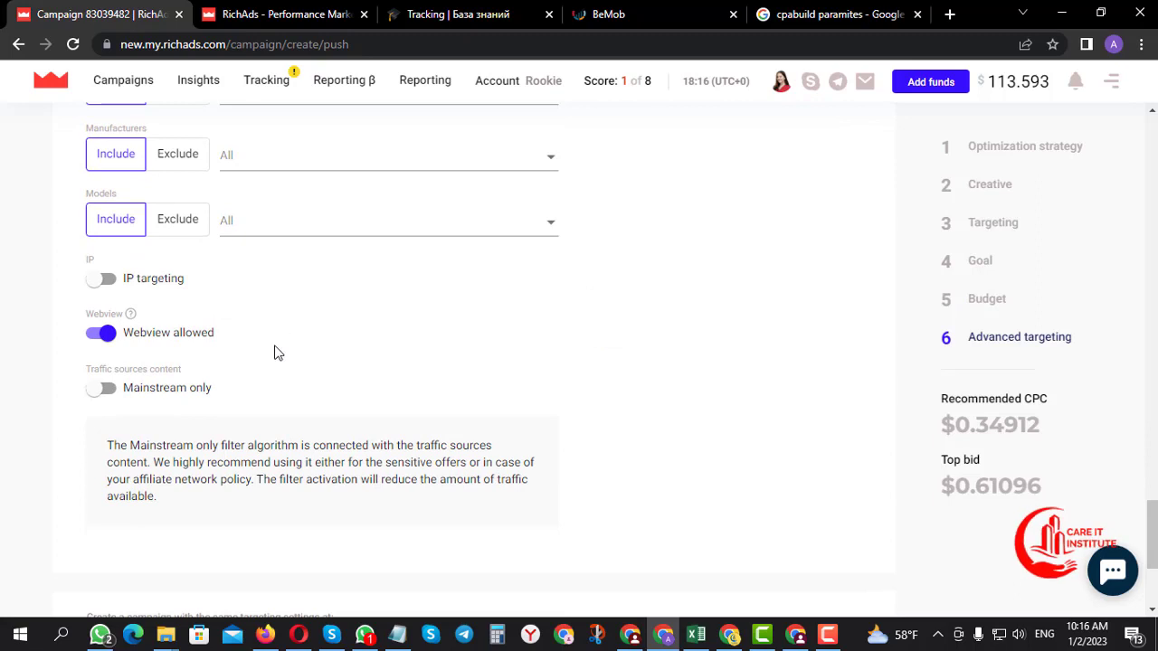
scroll(276, 353, "down", 1)
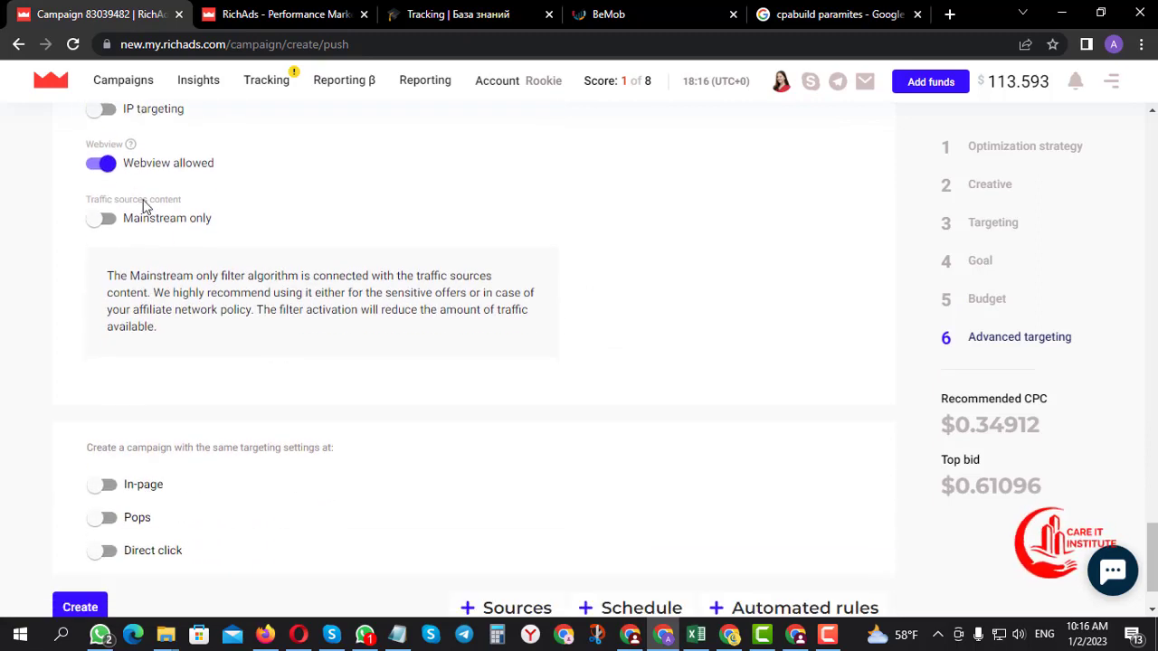
left_click(105, 220)
scroll(256, 268, "down", 1)
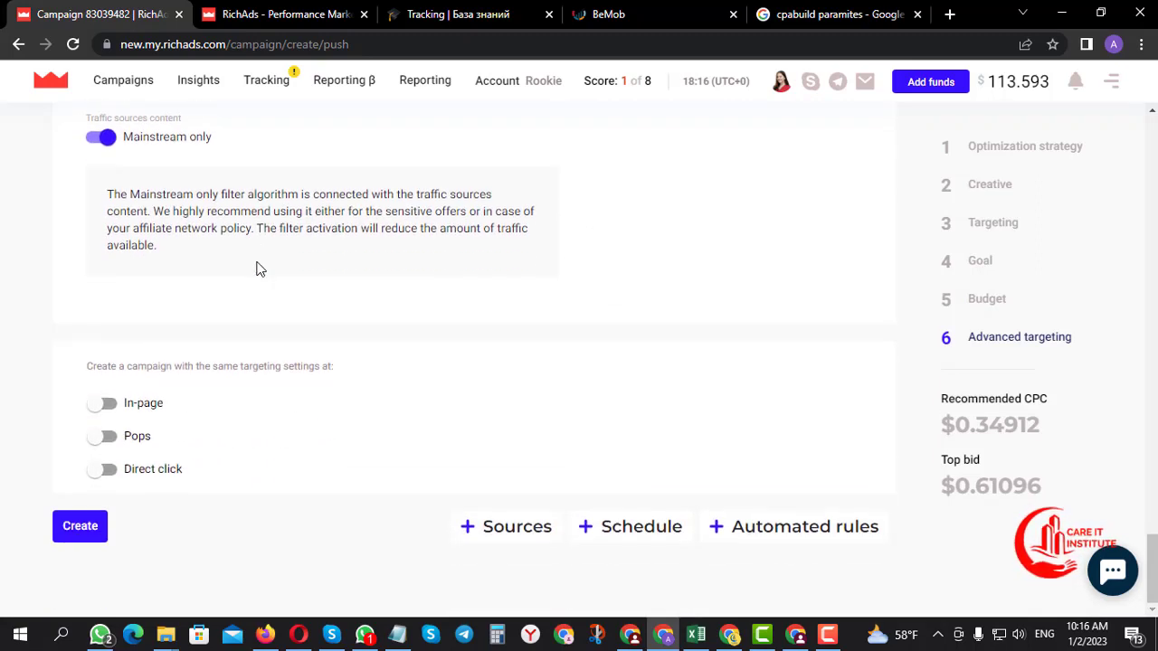
left_click(517, 528)
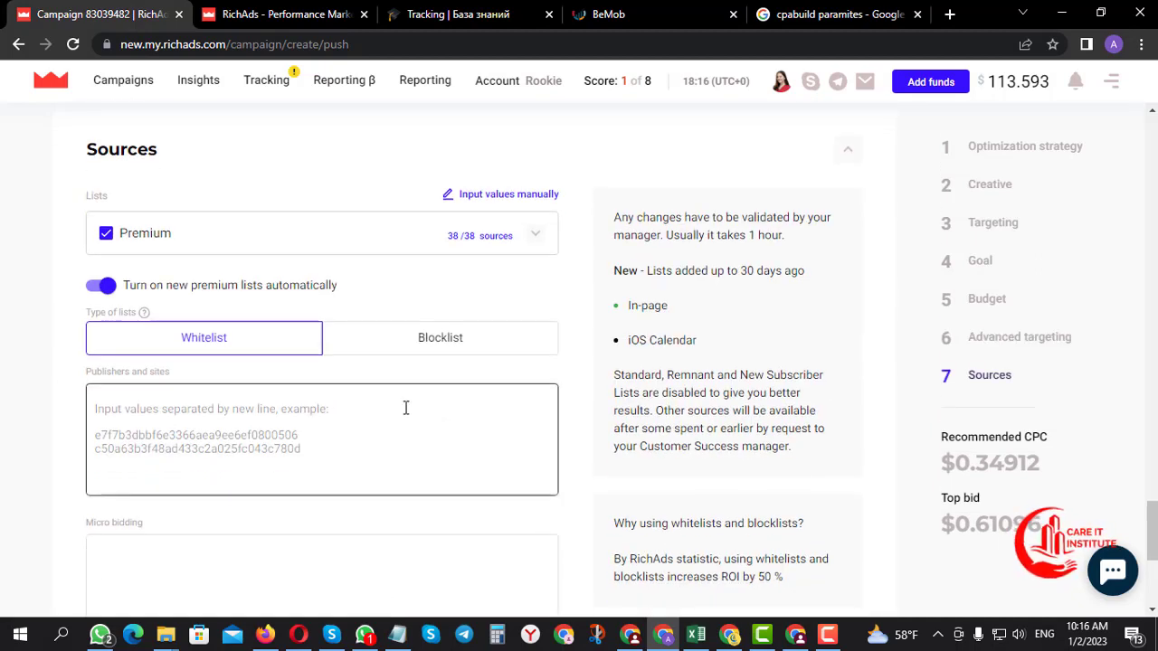
- Clear the whole Premium source list and select only sources 2136, 1175, 10640, 7360 and 6800
scroll(509, 257, "up", 1)
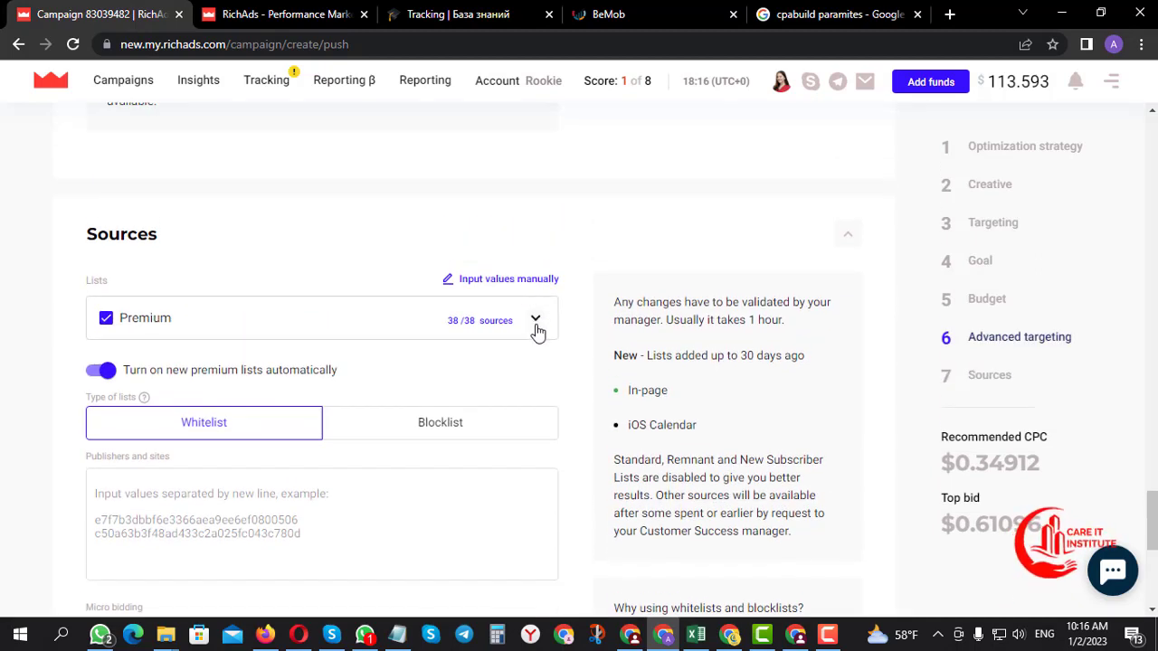
left_click(536, 325)
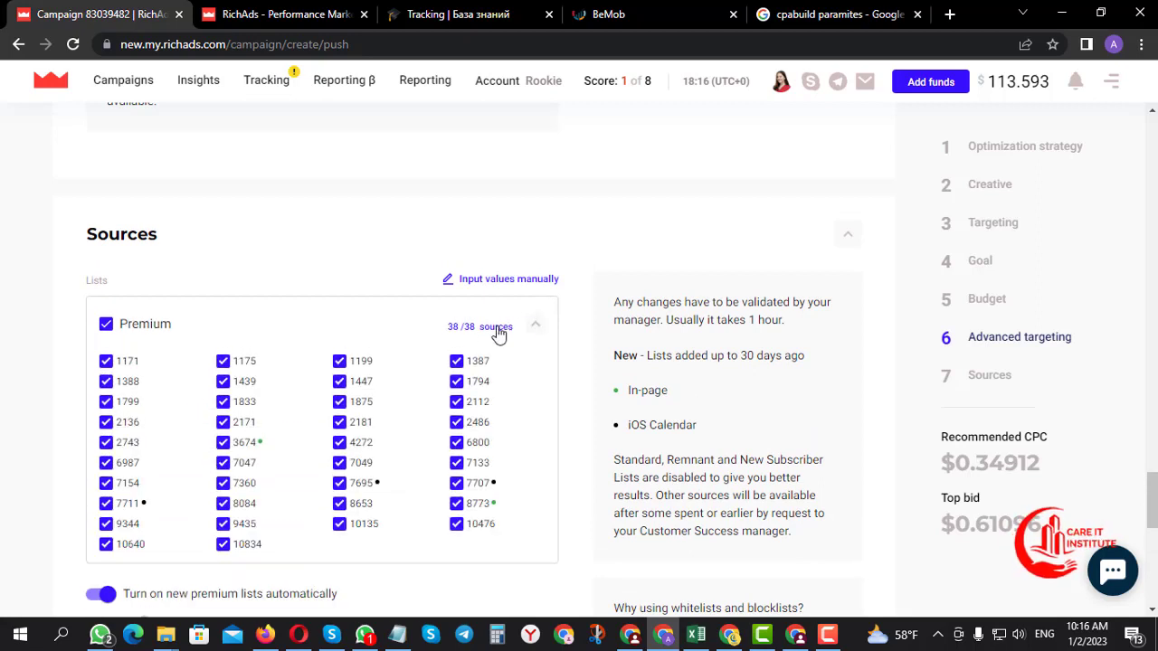
left_click(106, 326)
scroll(288, 323, "down", 1)
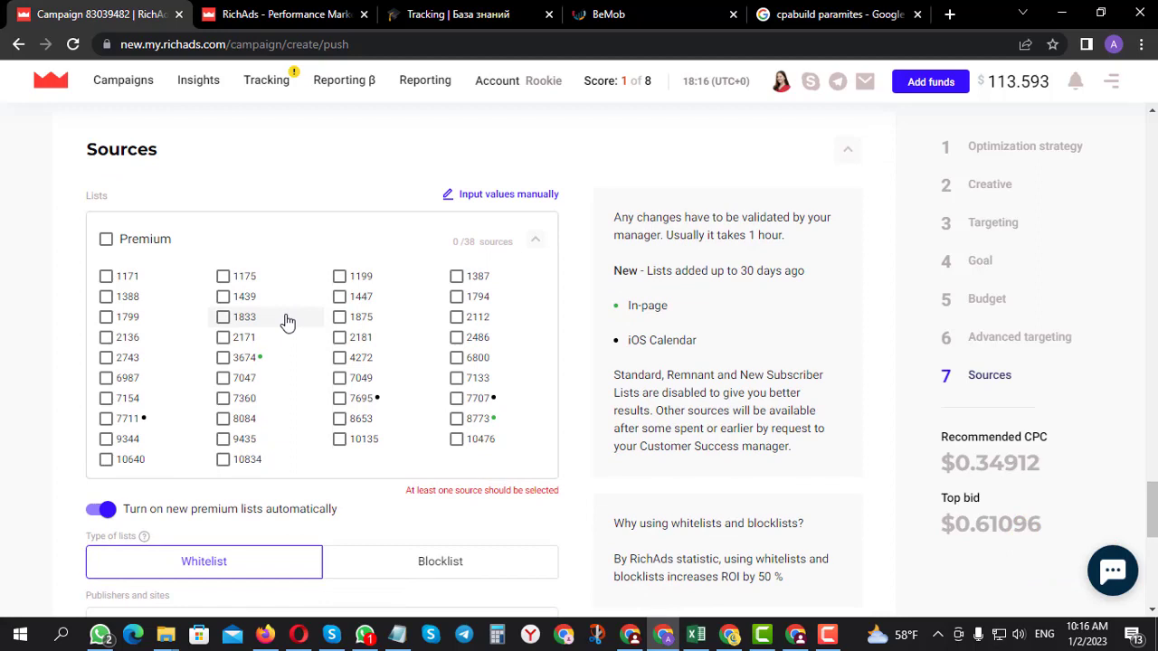
left_click(106, 338)
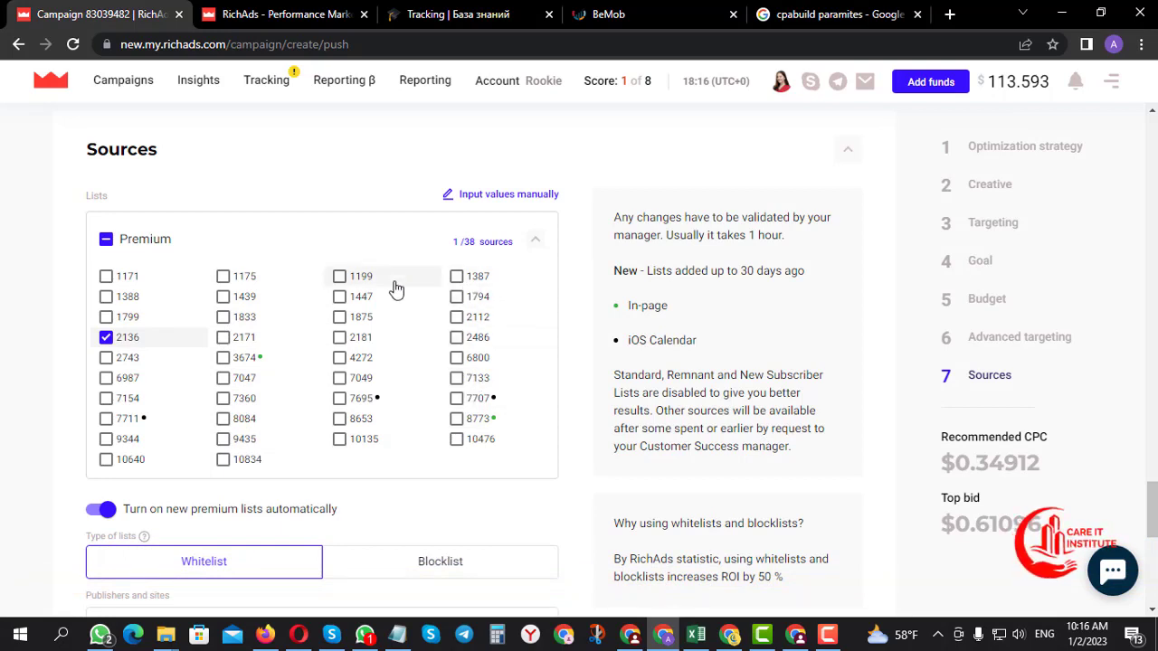
left_click(222, 279)
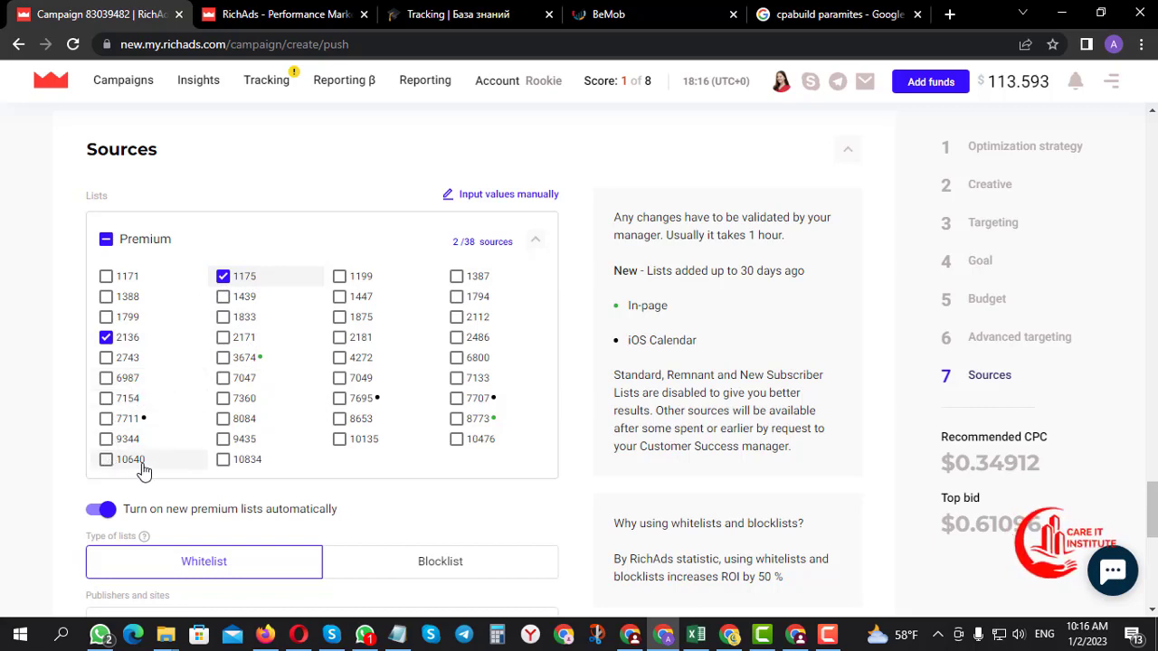
left_click(106, 461)
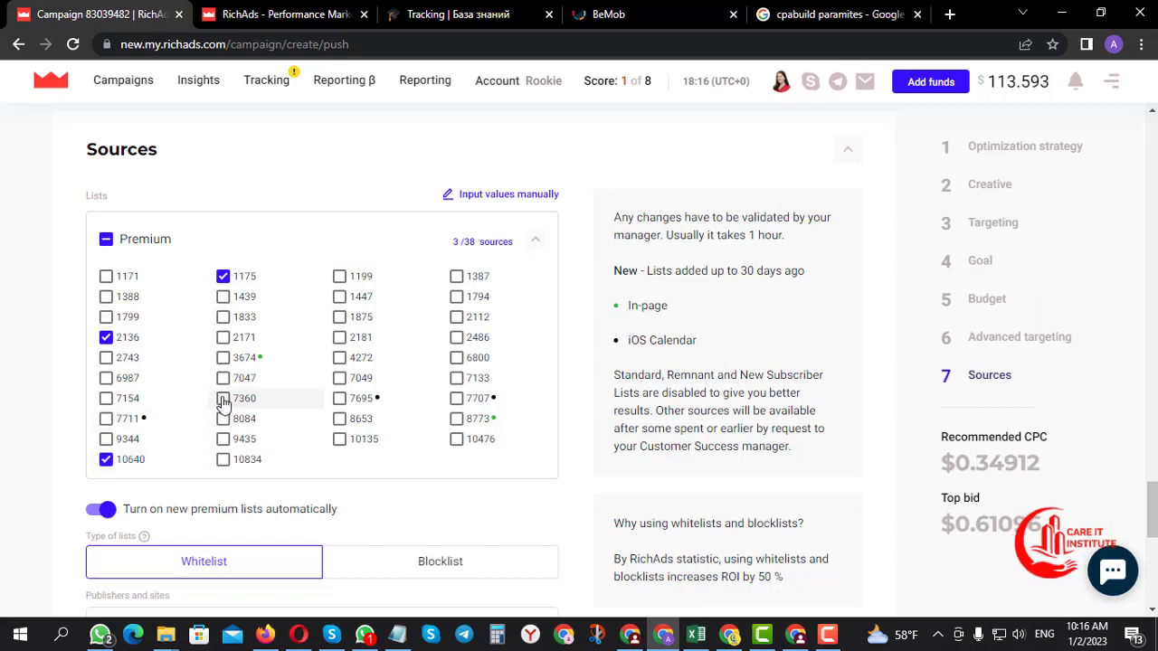
left_click(223, 399)
left_click(458, 359)
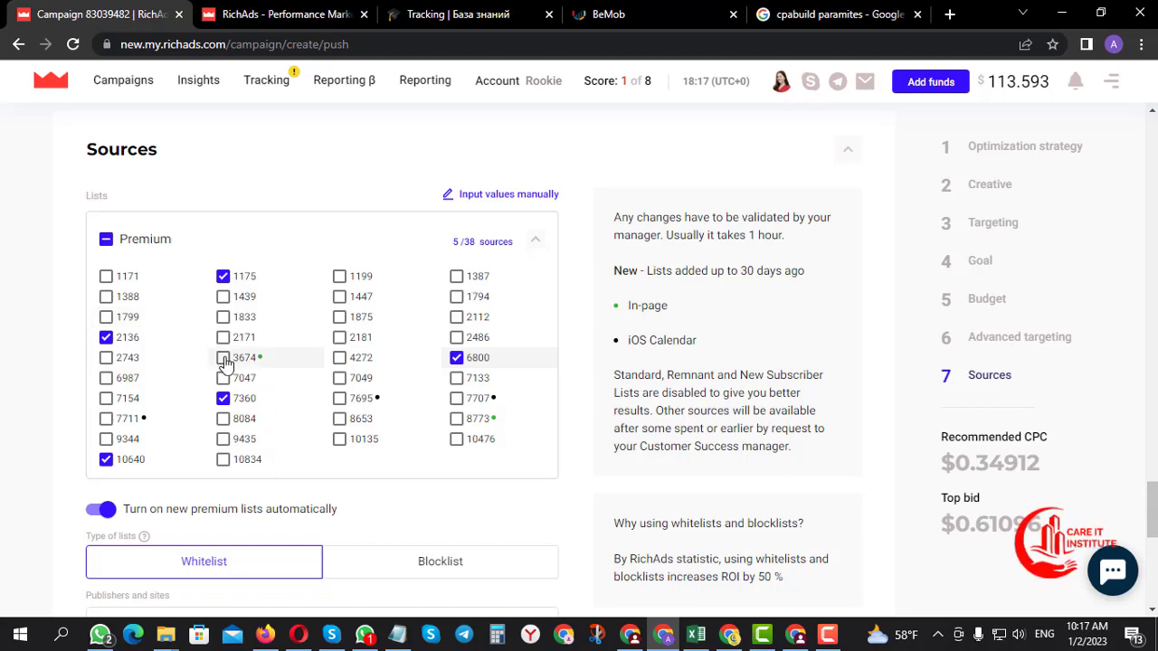
- Add a schedule to the campaign and mark the 12:00 through 22:00 slots for every day from Monday to Sunday
scroll(400, 365, "down", 4)
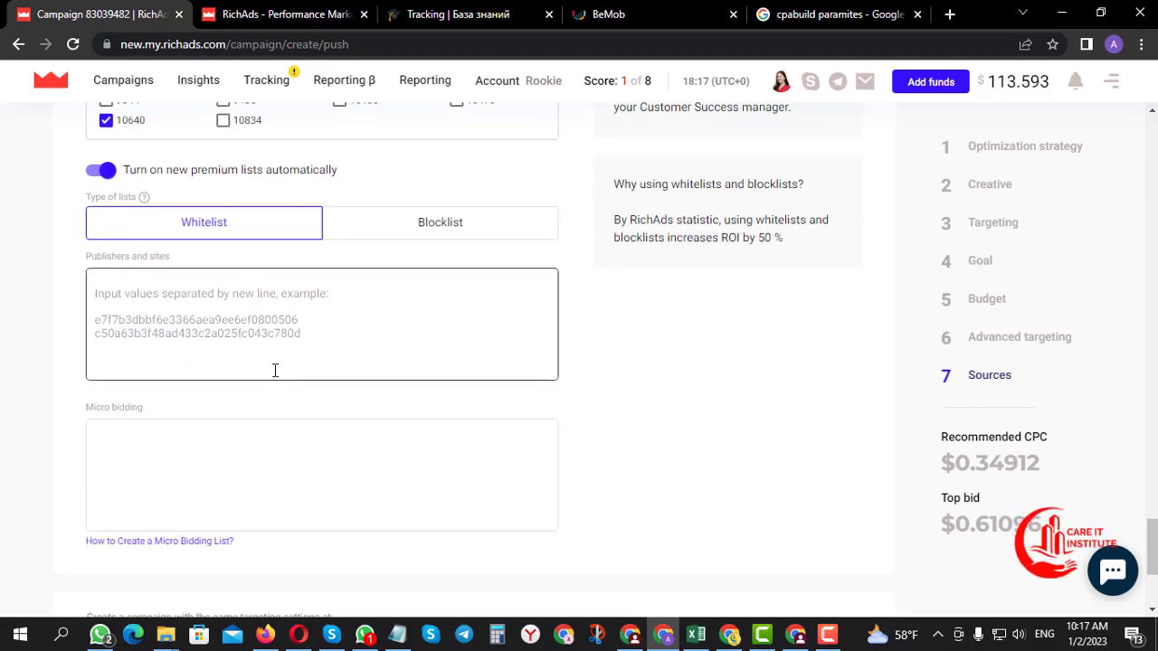
scroll(275, 370, "down", 3)
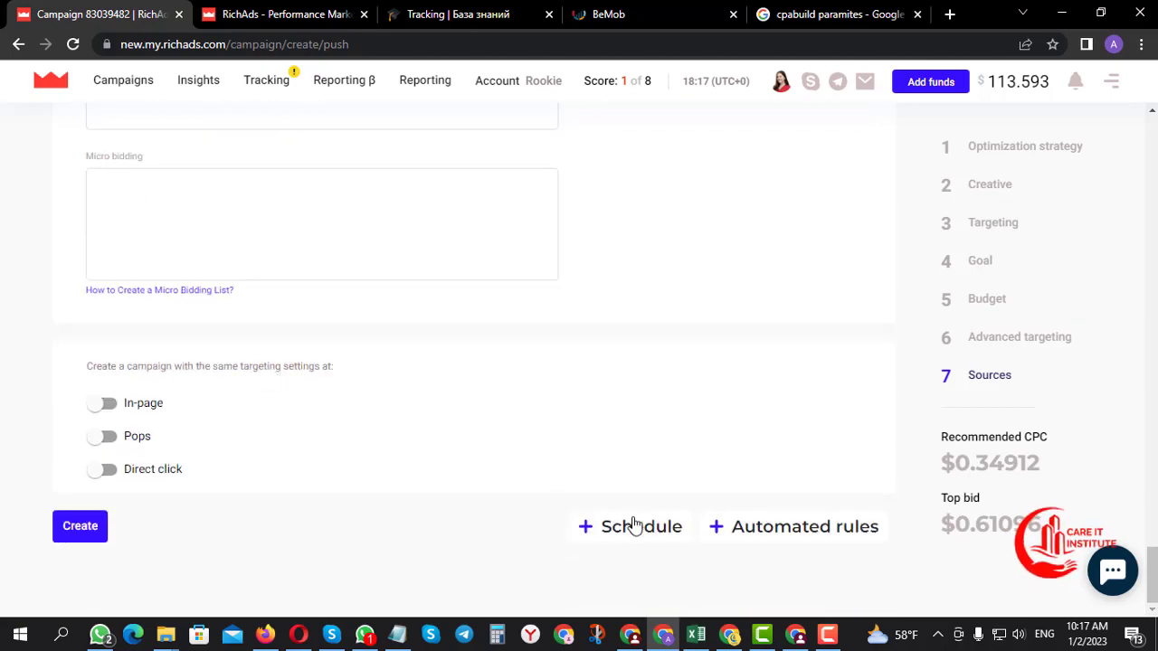
left_click(633, 525)
scroll(392, 366, "up", 2)
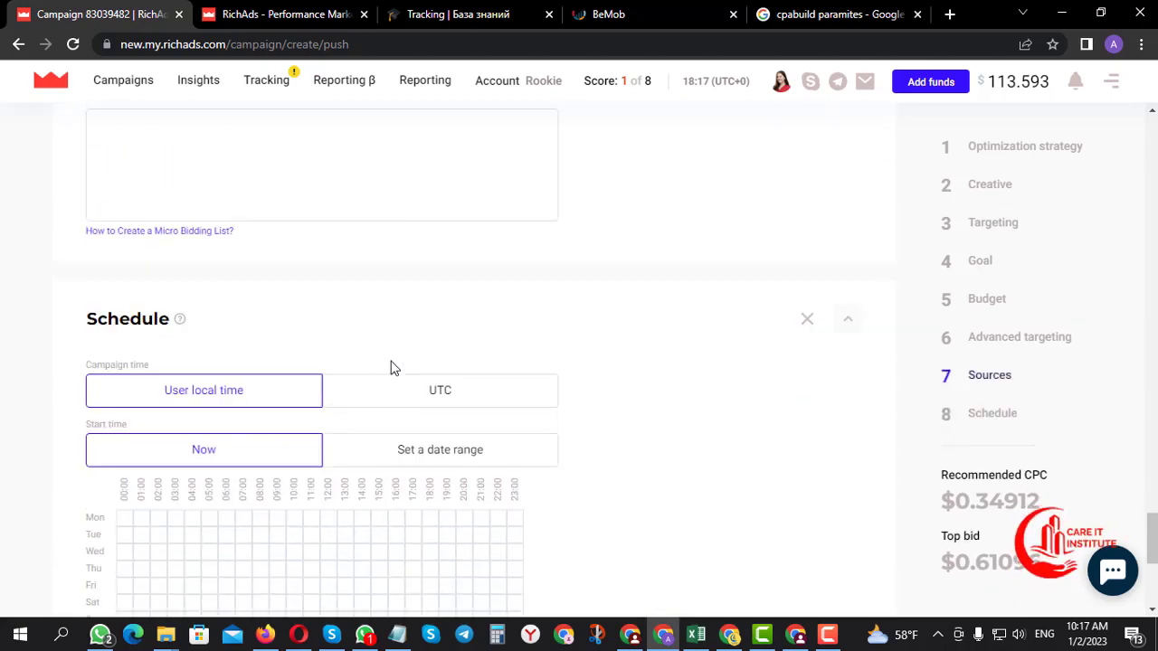
scroll(391, 368, "up", 4)
scroll(391, 367, "down", 6)
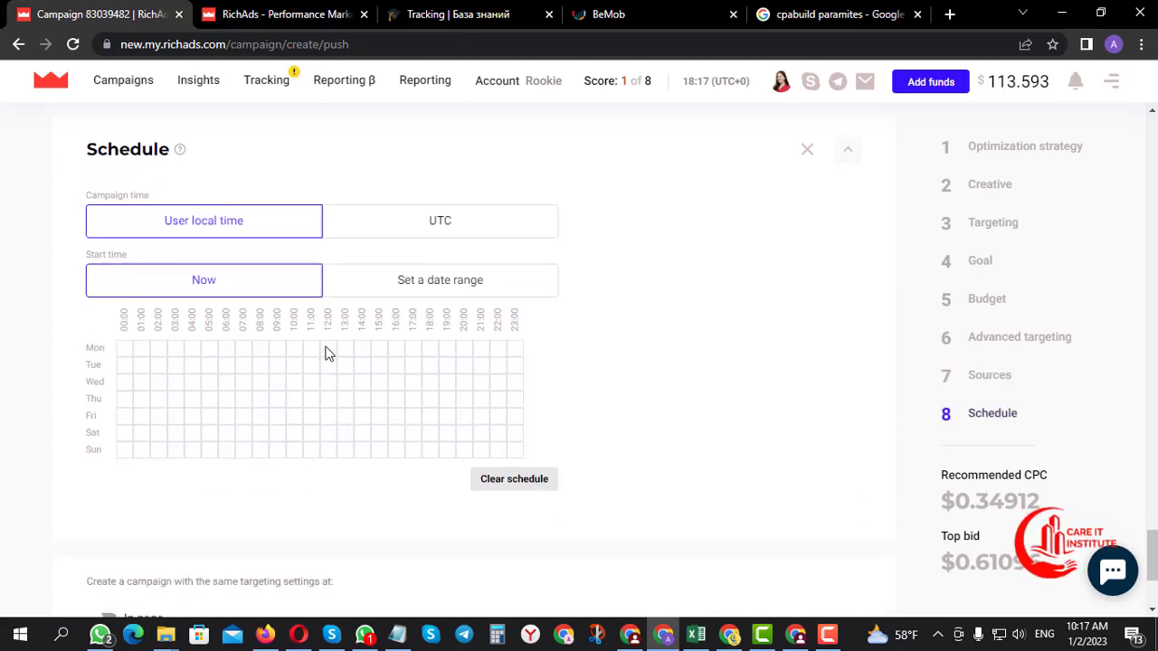
left_click_drag(328, 353, 503, 454)
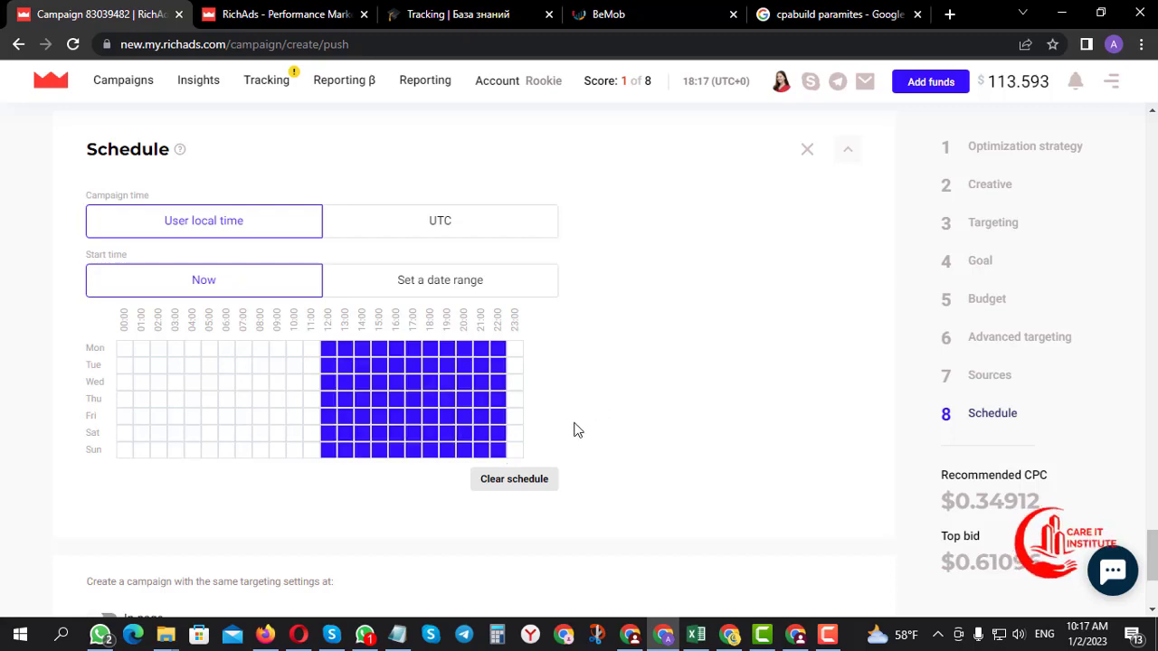
- Review the completed campaign settings from the schedule back up to the campaign name and highlight the number in the name
scroll(570, 426, "down", 3)
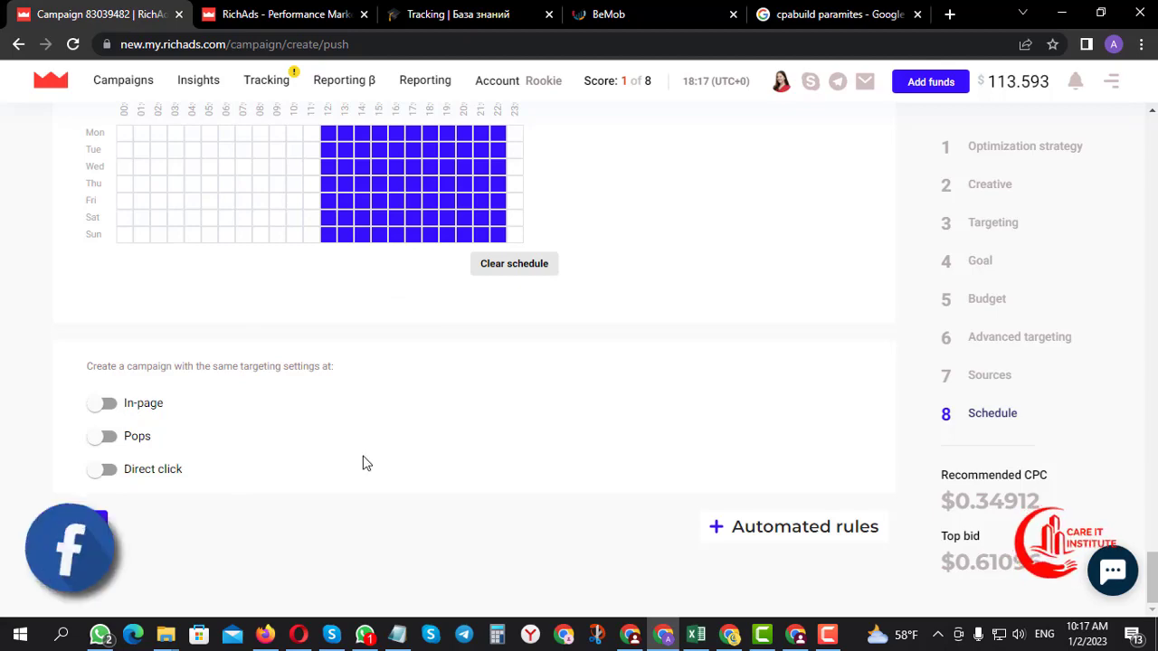
scroll(363, 456, "up", 15)
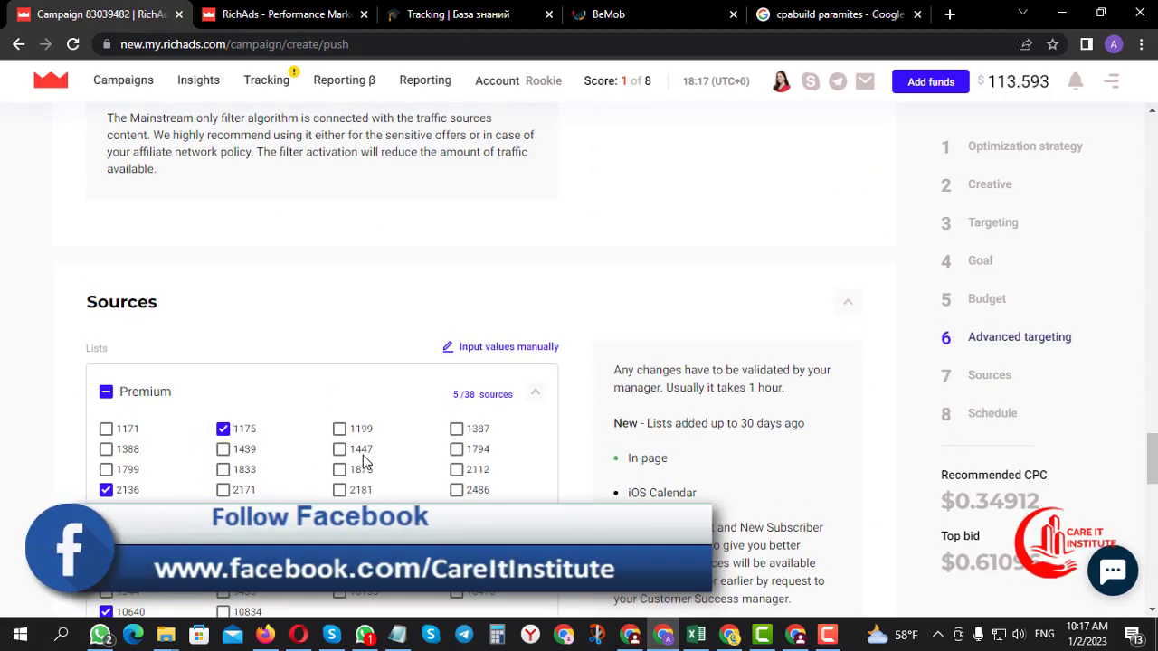
scroll(363, 455, "up", 15)
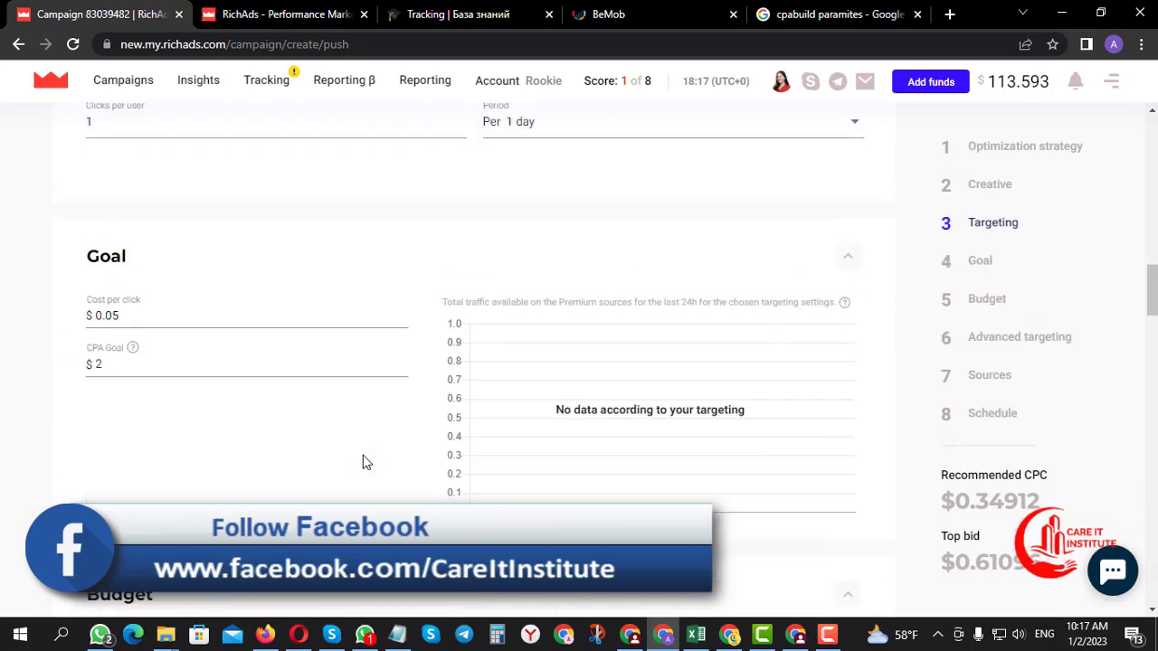
scroll(363, 462, "up", 15)
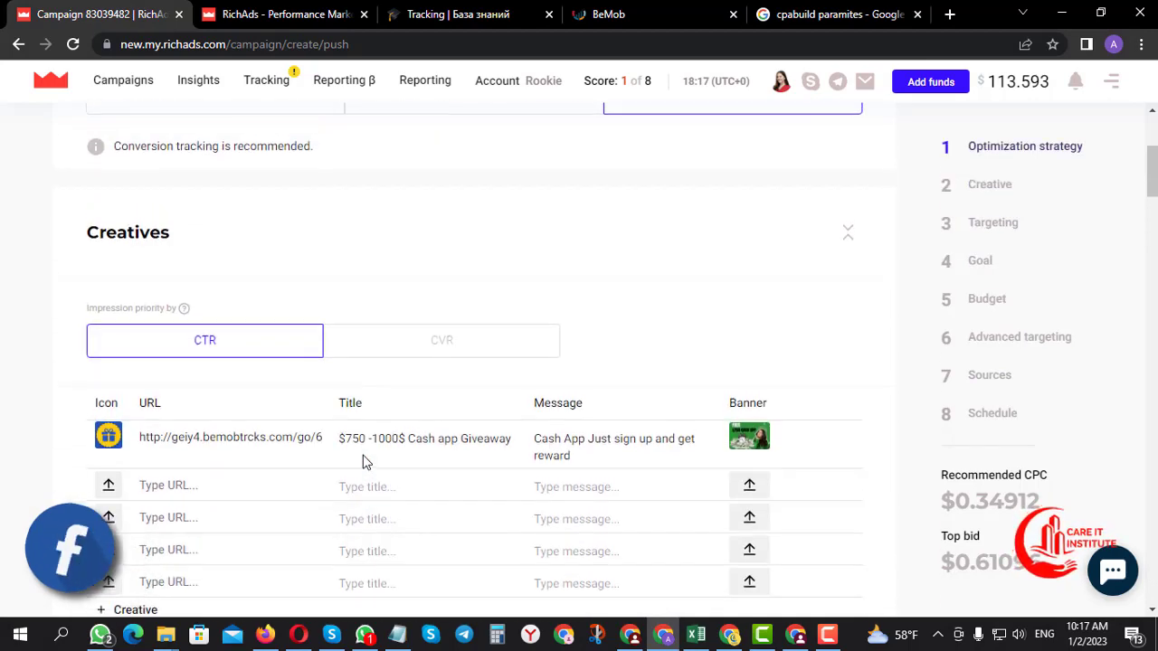
scroll(366, 463, "up", 1)
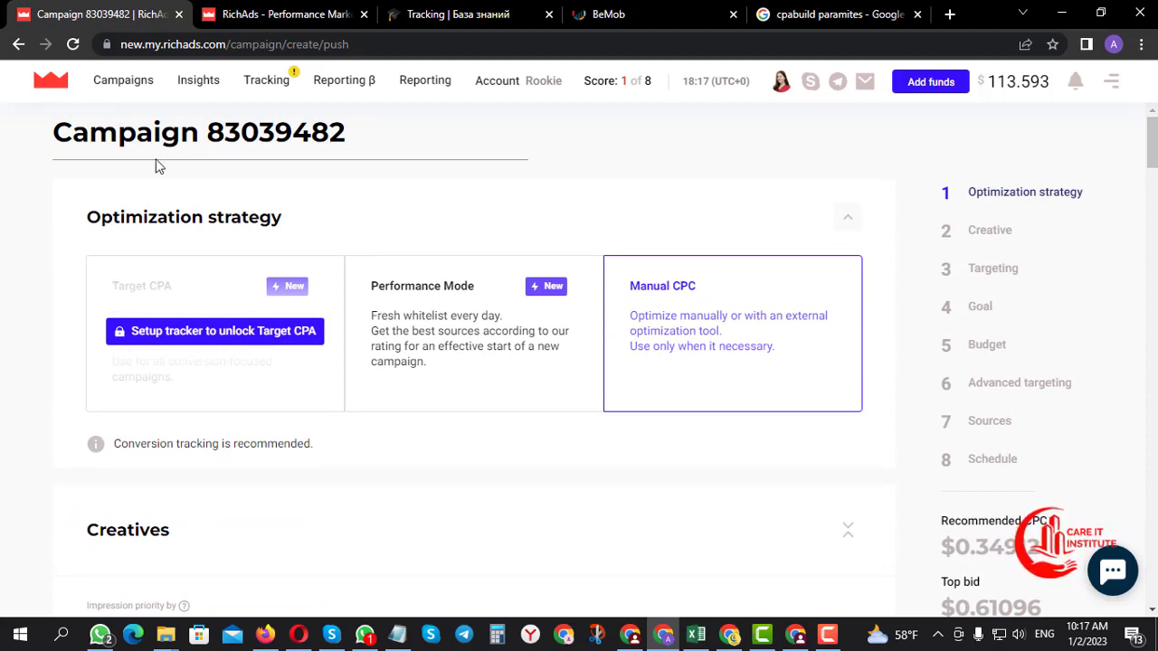
left_click_drag(358, 137, 204, 136)
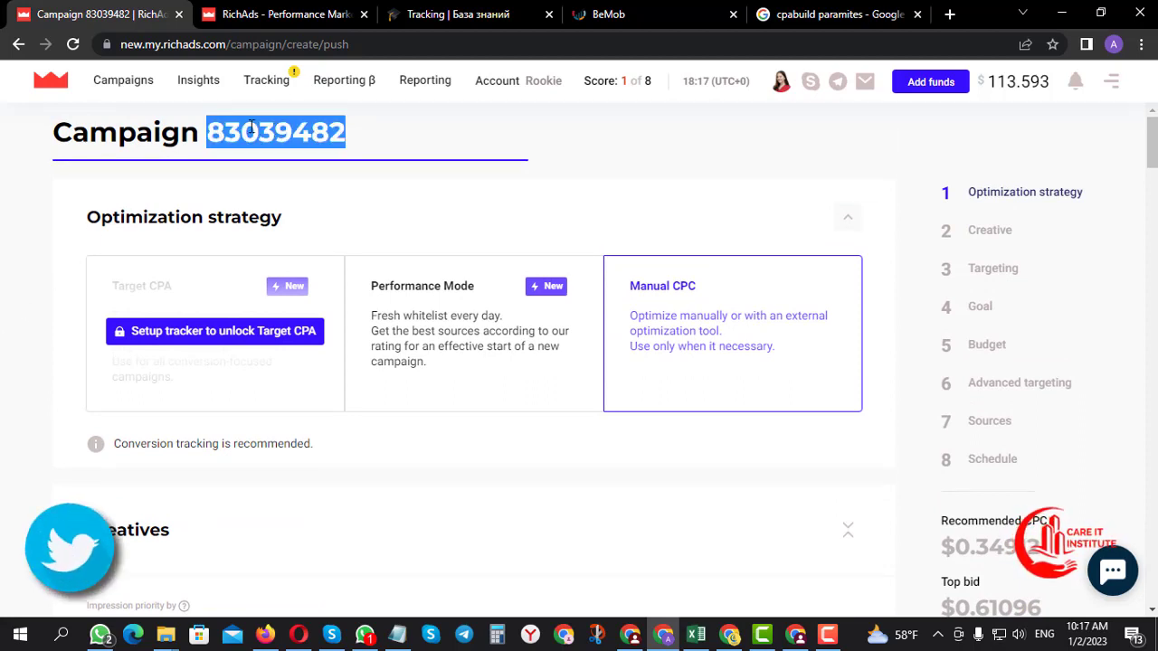
- Leave the campaign form without creating the campaign and examine today's clicks for both campaigns in the campaigns list
left_click(127, 83)
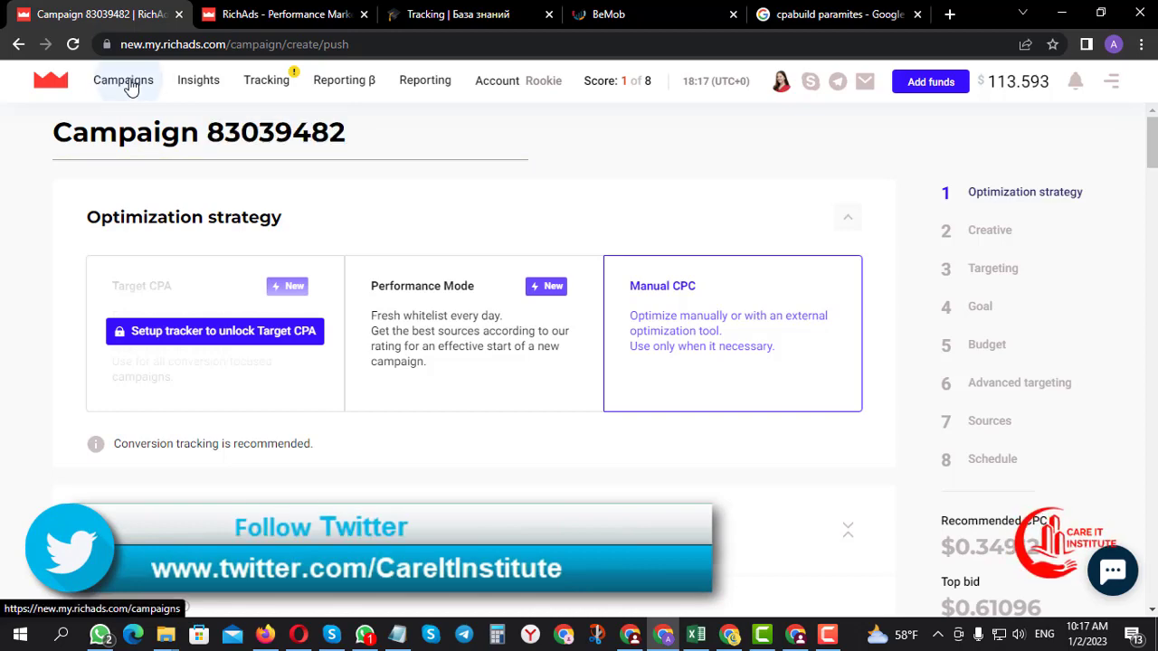
left_click(476, 406)
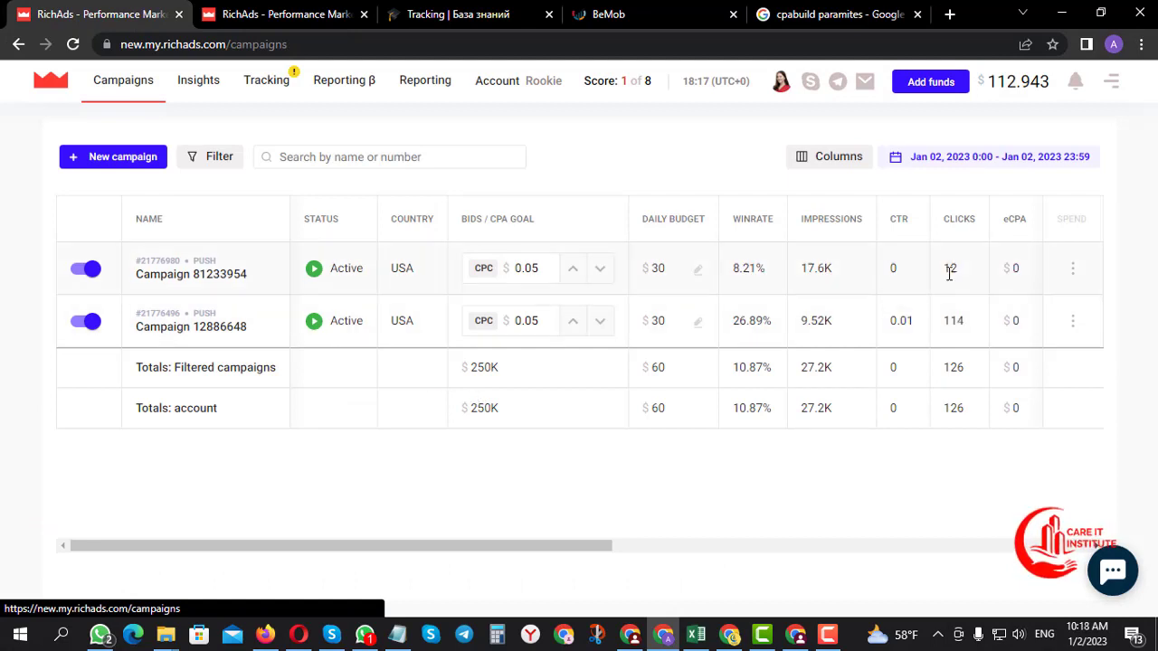
left_click_drag(950, 269, 956, 353)
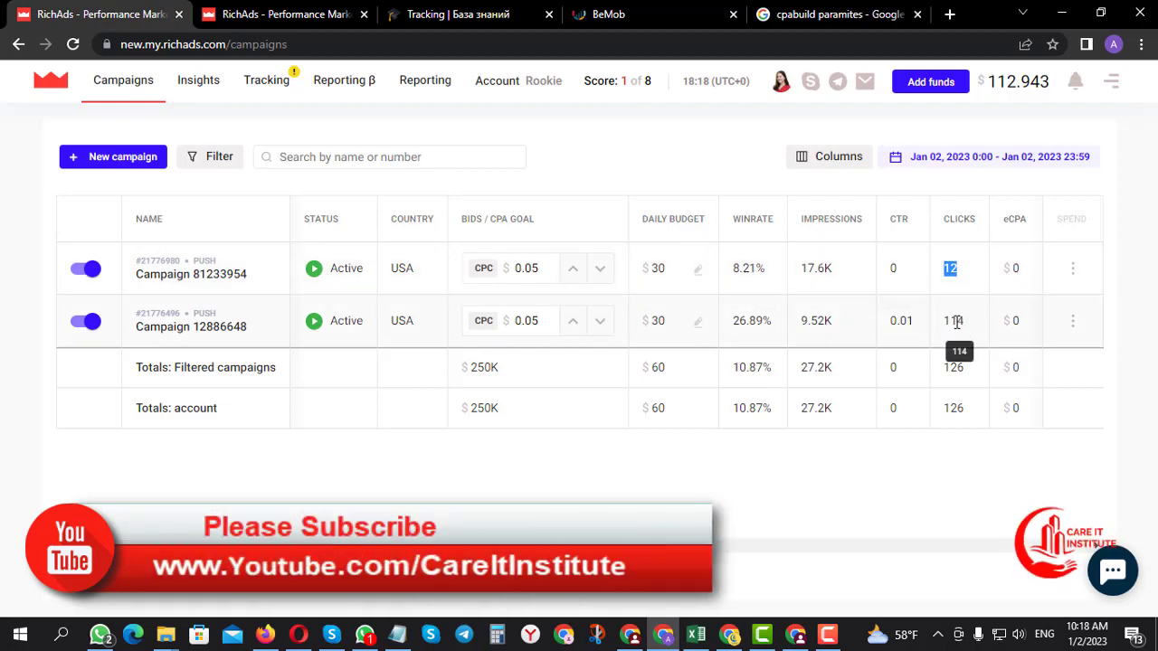
left_click_drag(946, 322, 970, 327)
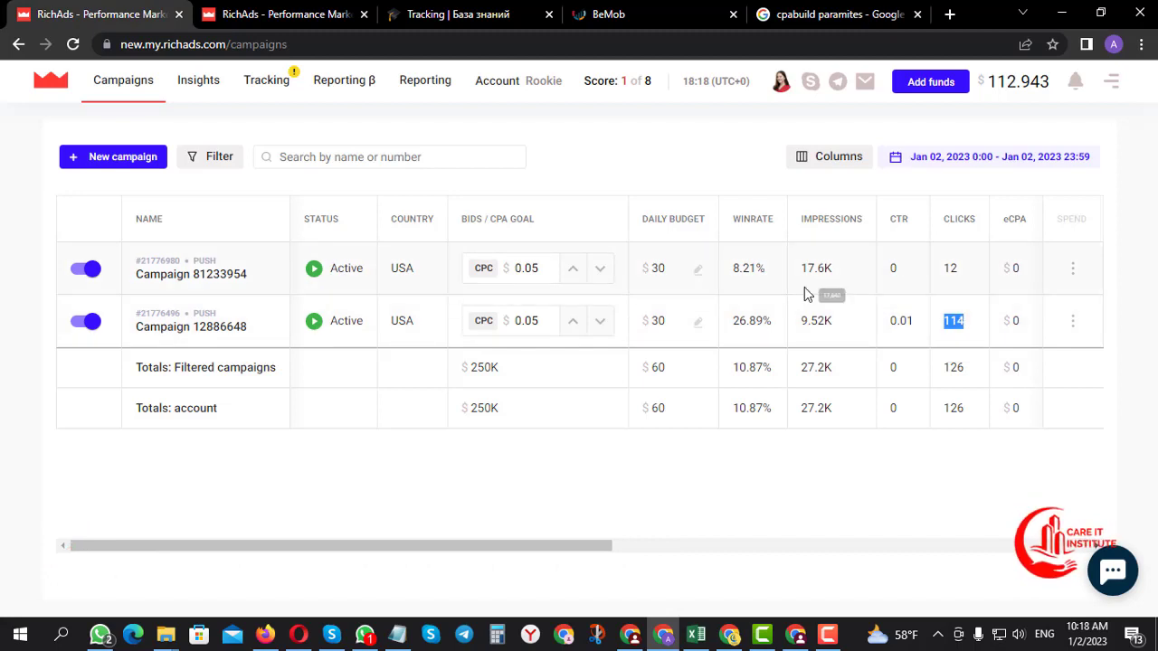
- Set the statistics period to 7 Days and check the click counts of both campaigns
left_click(939, 156)
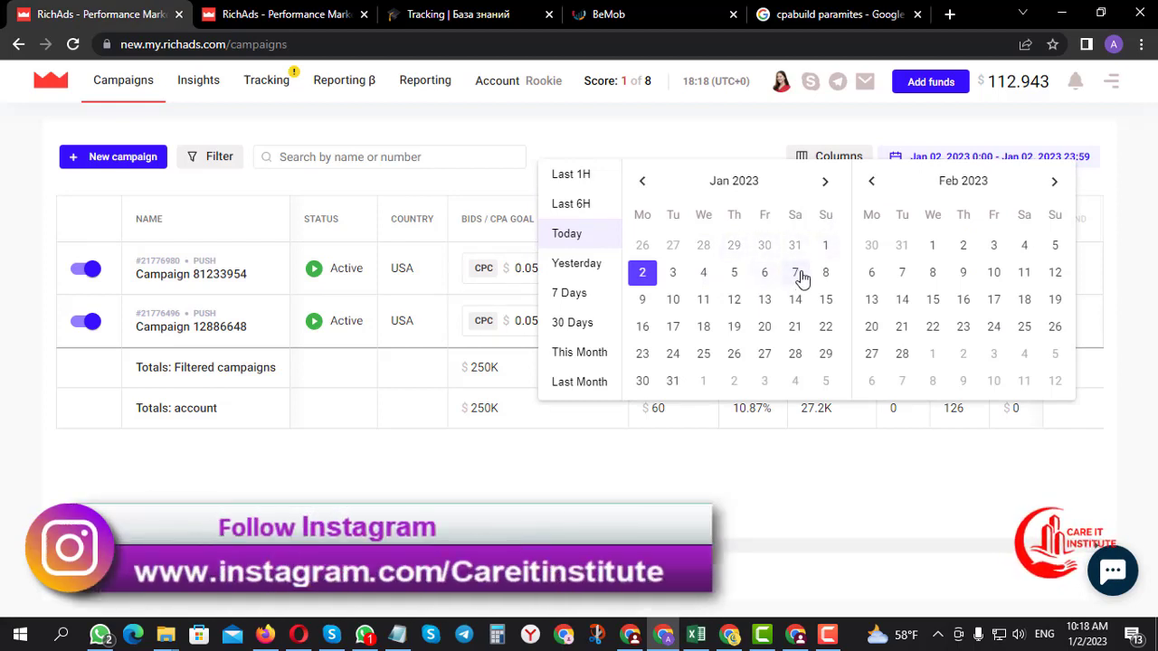
left_click(575, 295)
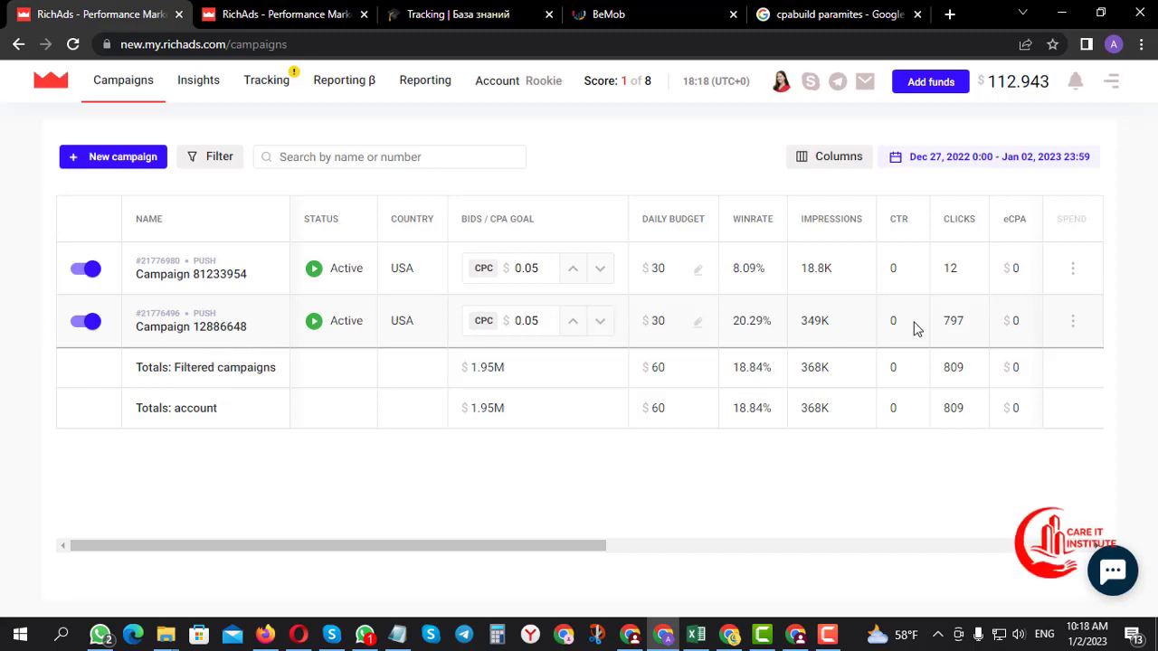
left_click_drag(943, 321, 967, 328)
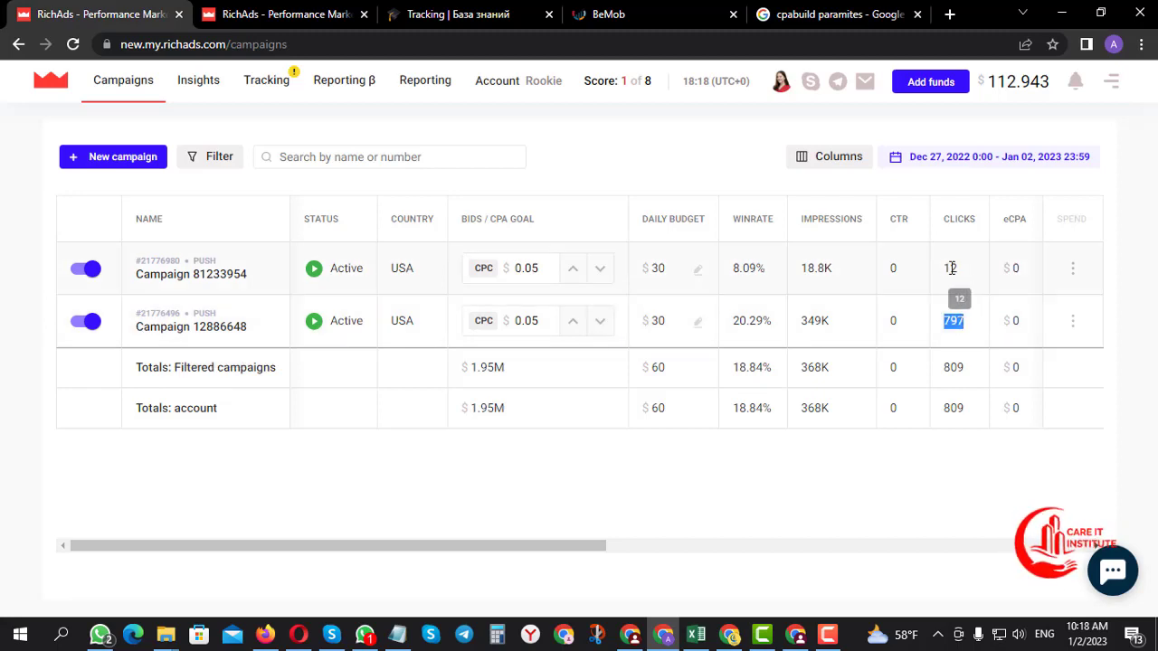
left_click_drag(951, 268, 944, 268)
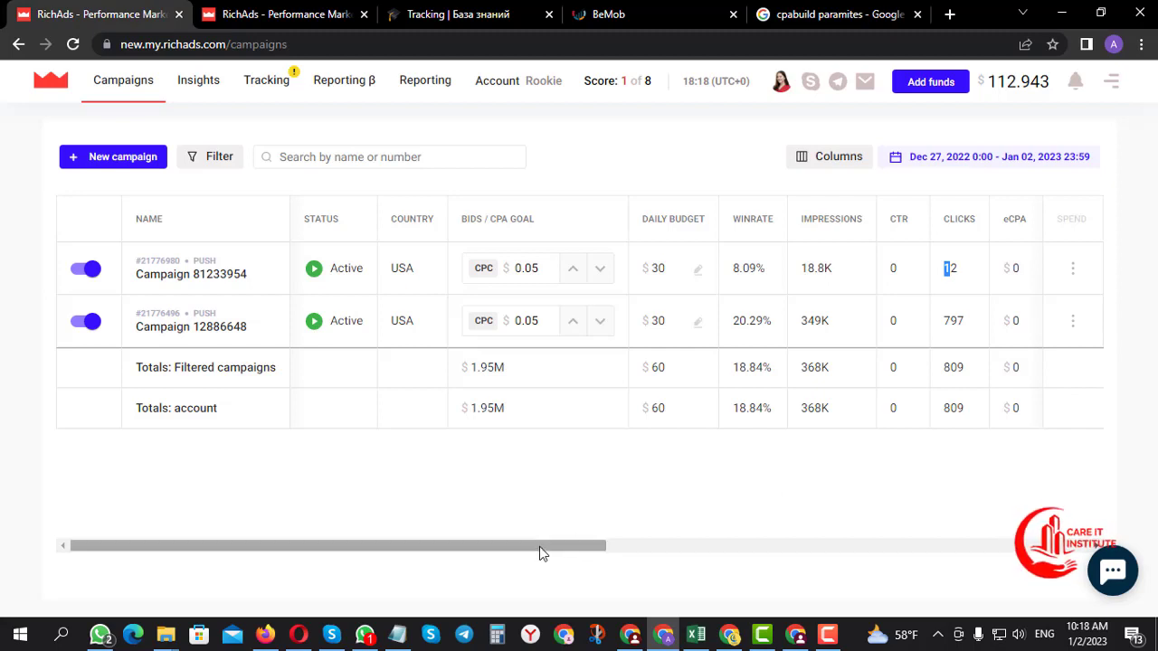
- Examine the amount spent by each of the two campaigns in the selected period
left_click_drag(540, 546, 710, 548)
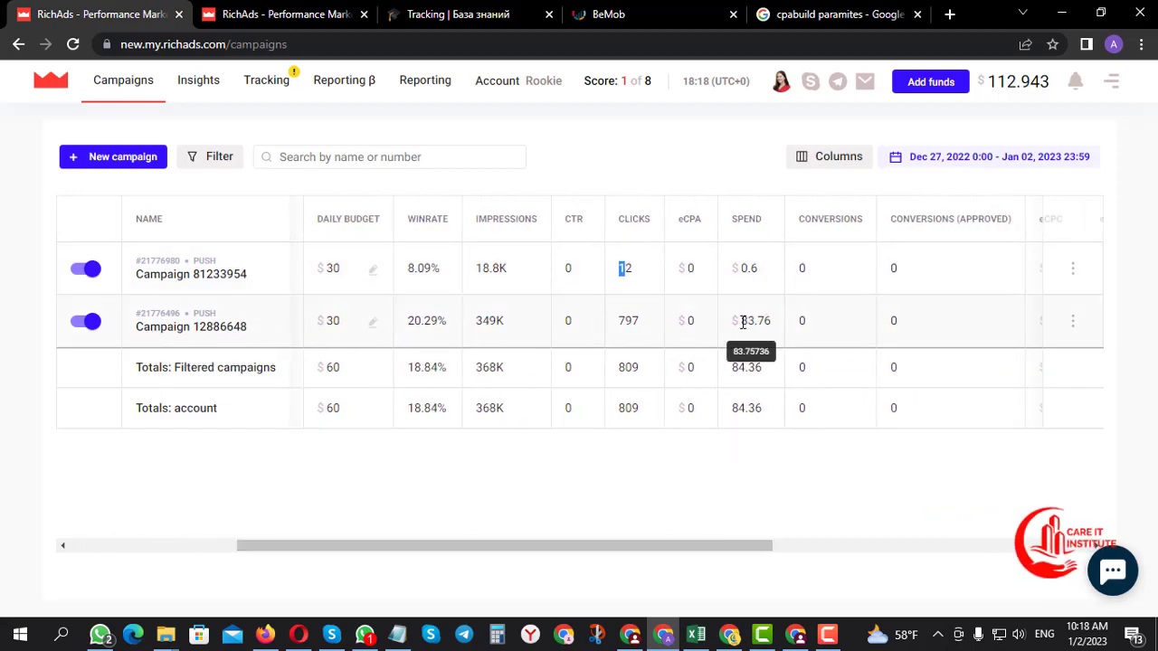
left_click_drag(740, 321, 775, 326)
left_click(756, 323)
left_click_drag(756, 322, 736, 320)
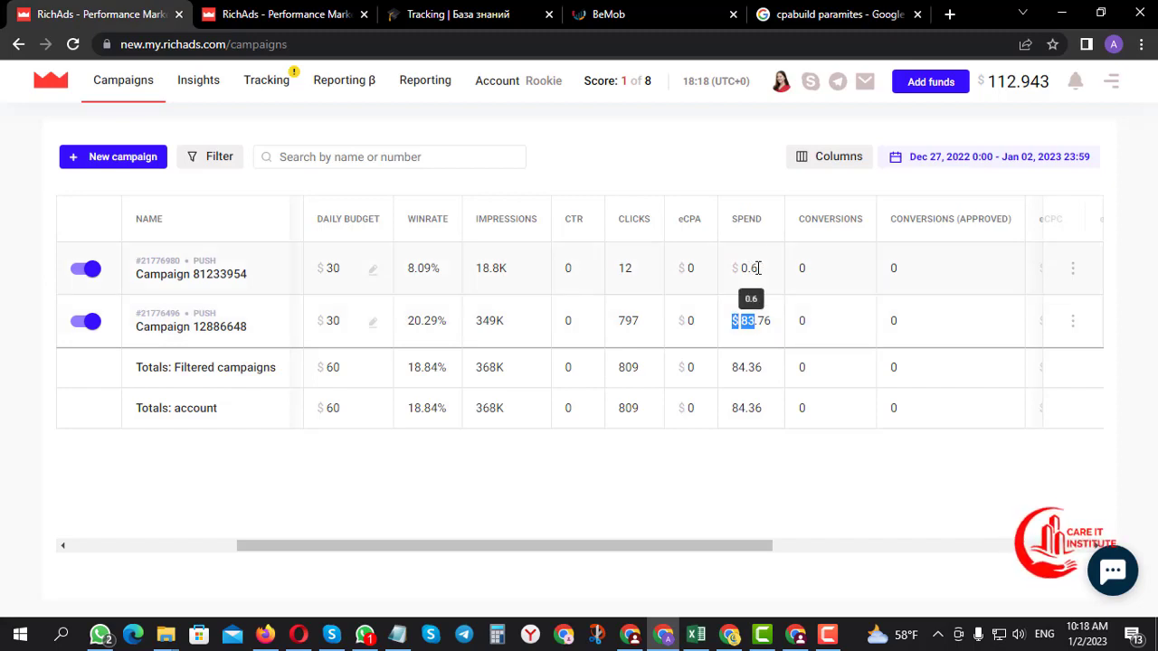
left_click_drag(758, 268, 751, 269)
- Compare the winrates of the two active campaigns
left_click_drag(722, 541, 631, 541)
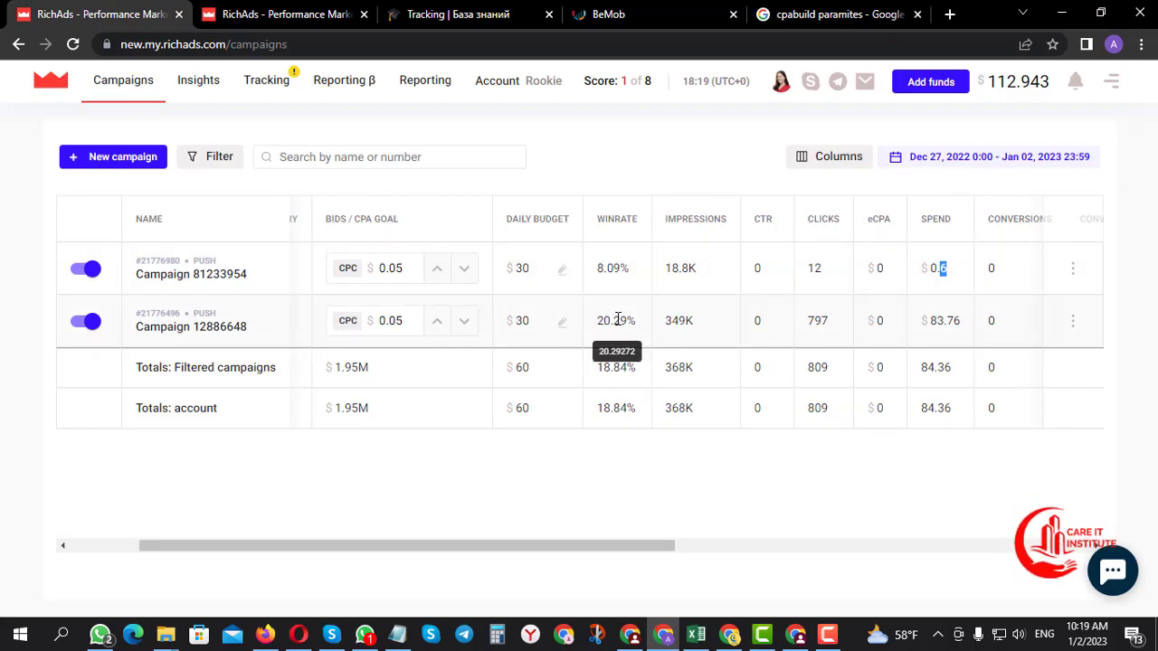
left_click_drag(636, 321, 599, 322)
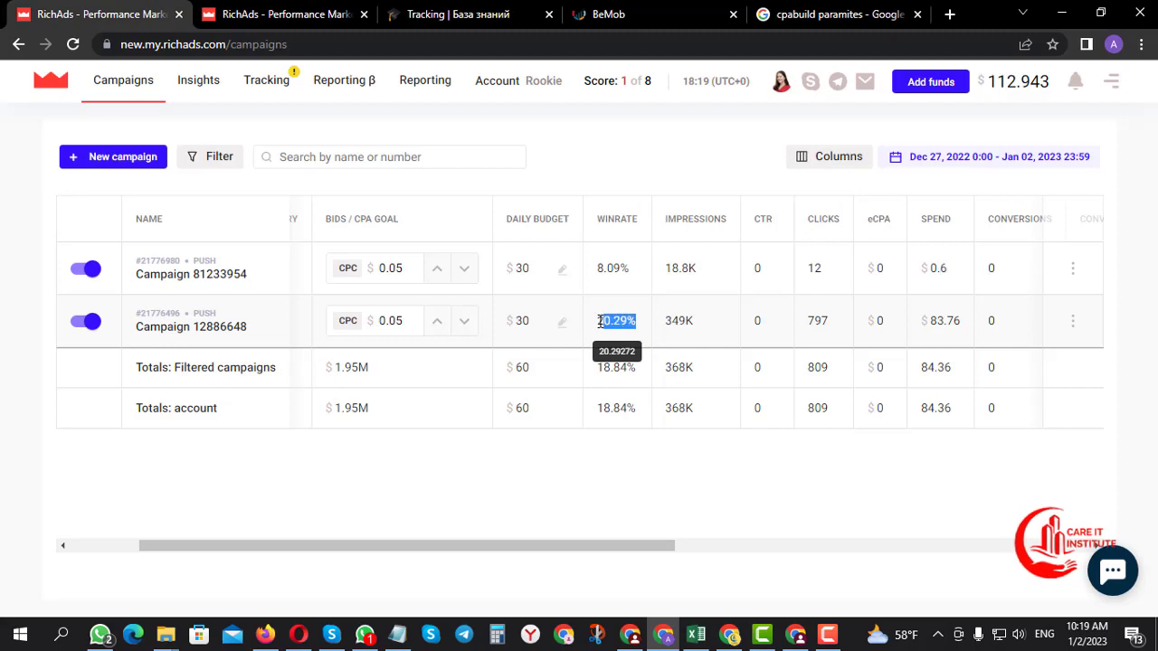
left_click_drag(597, 268, 633, 272)
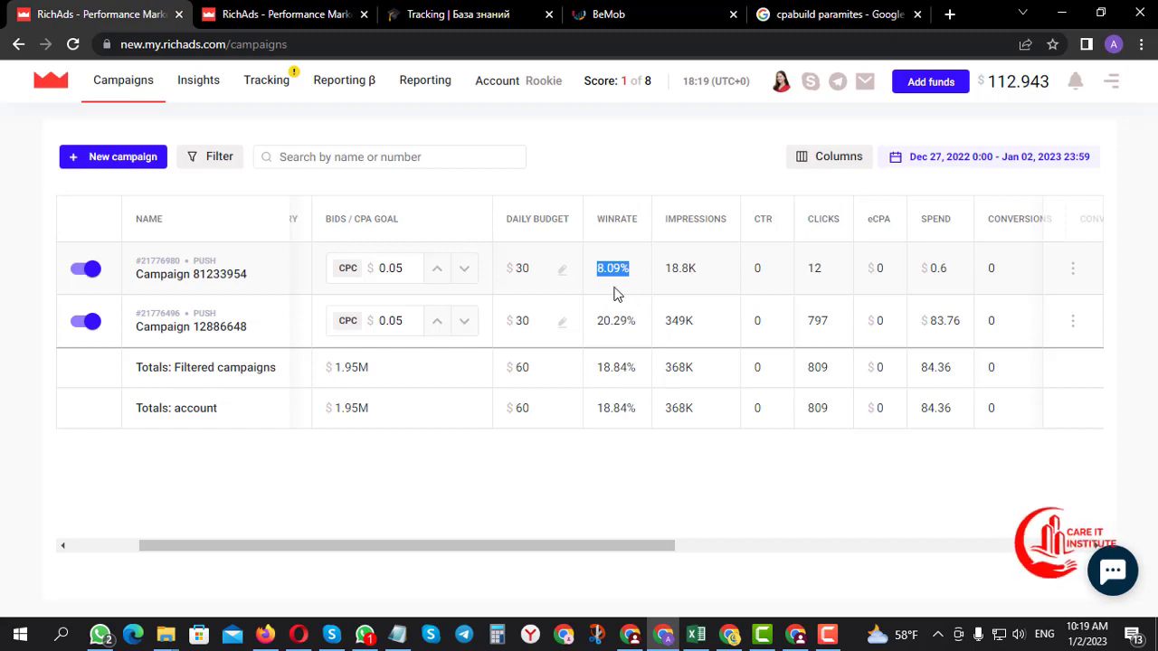
left_click(615, 283)
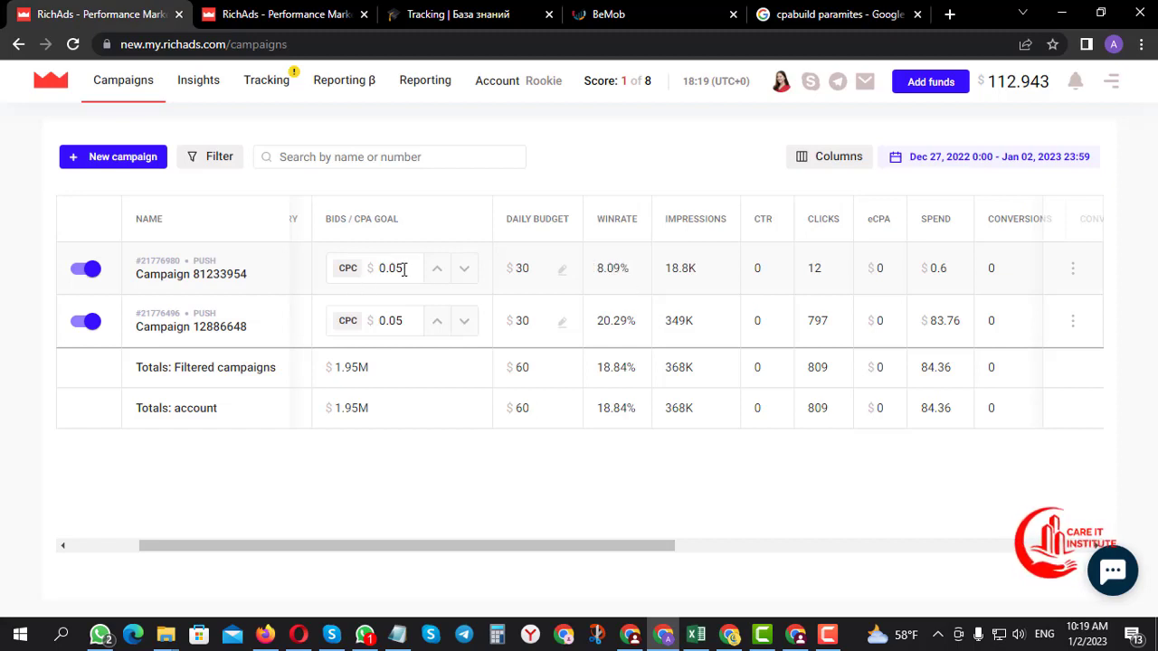